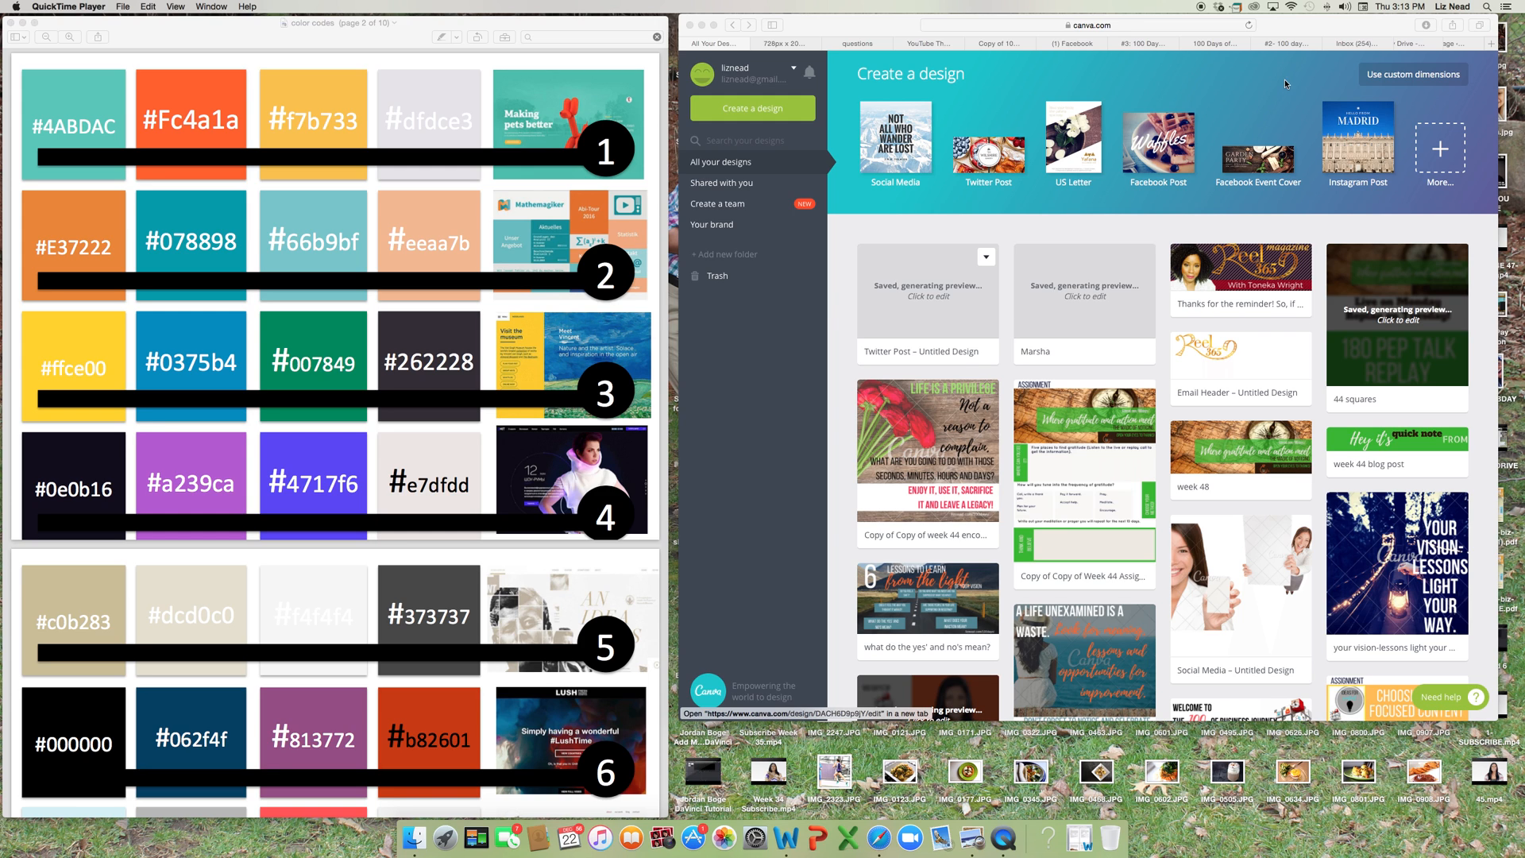
Start a blank Social Media design and add a heading text box to the page.
left_click(1009, 85)
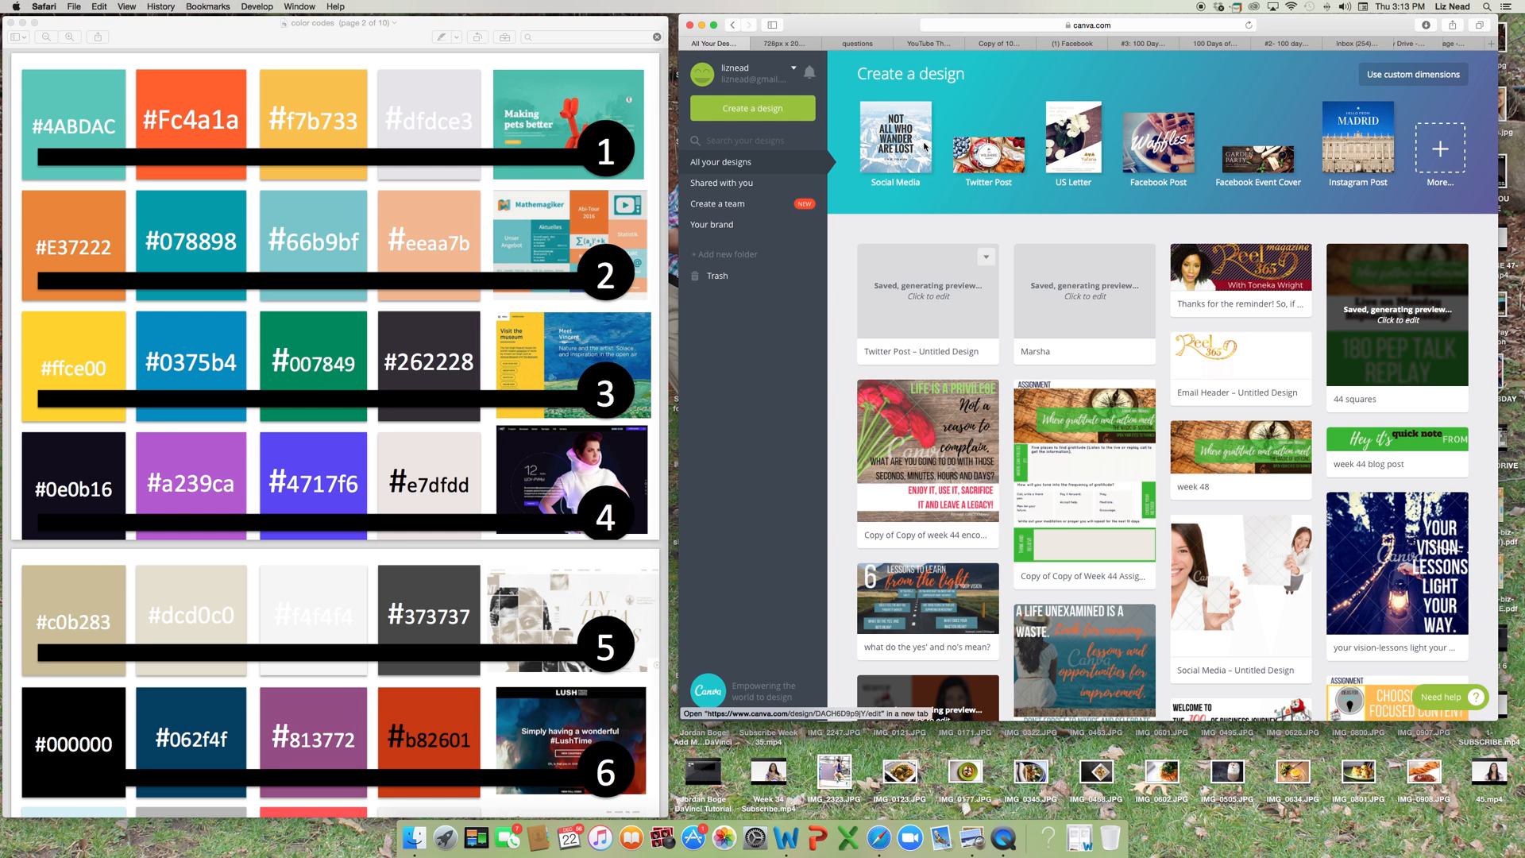
left_click(909, 148)
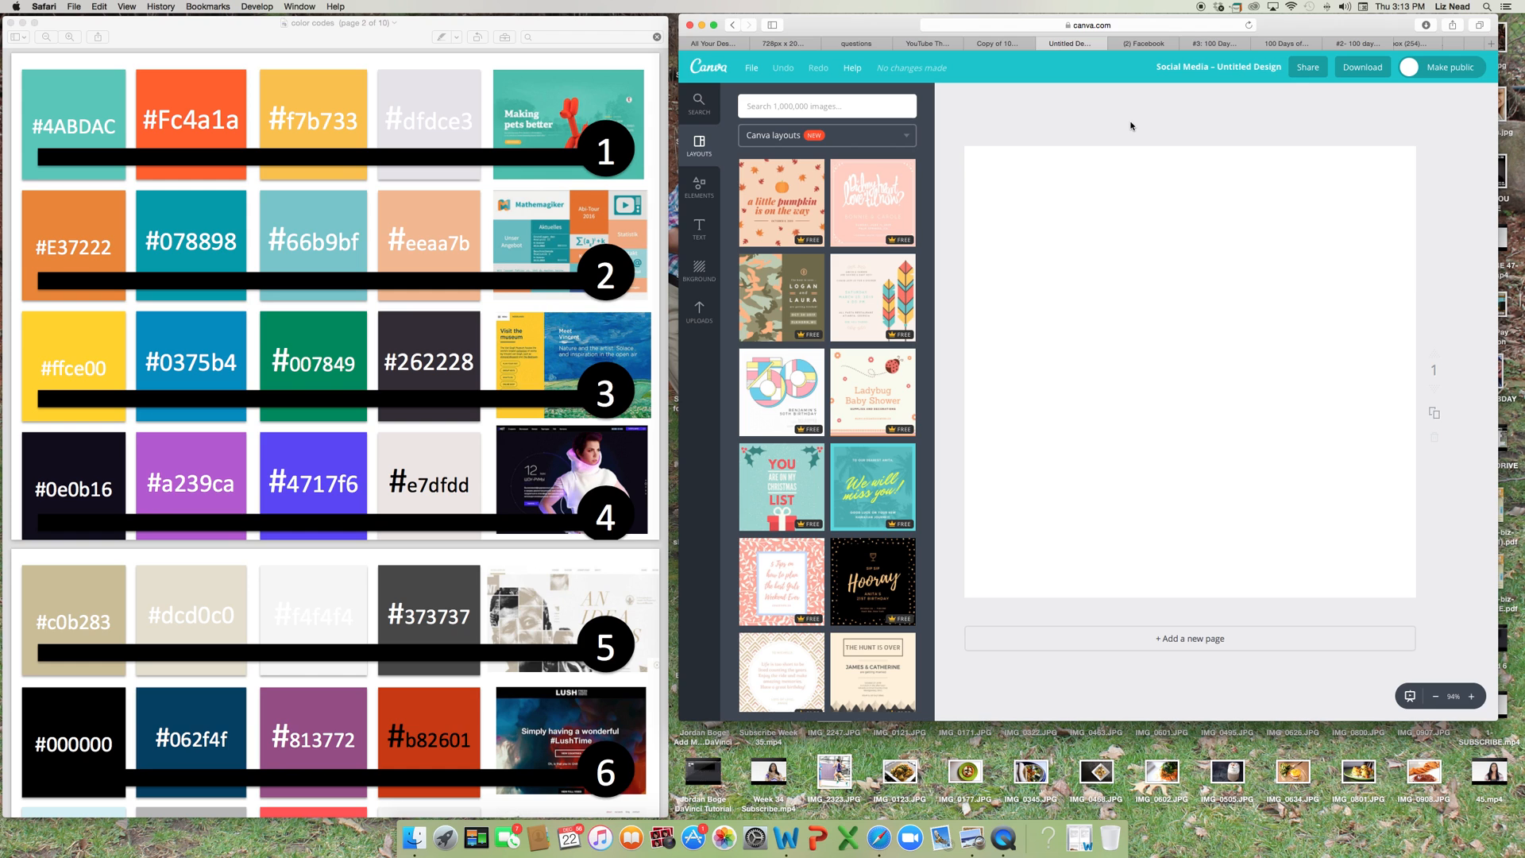
left_click(700, 230)
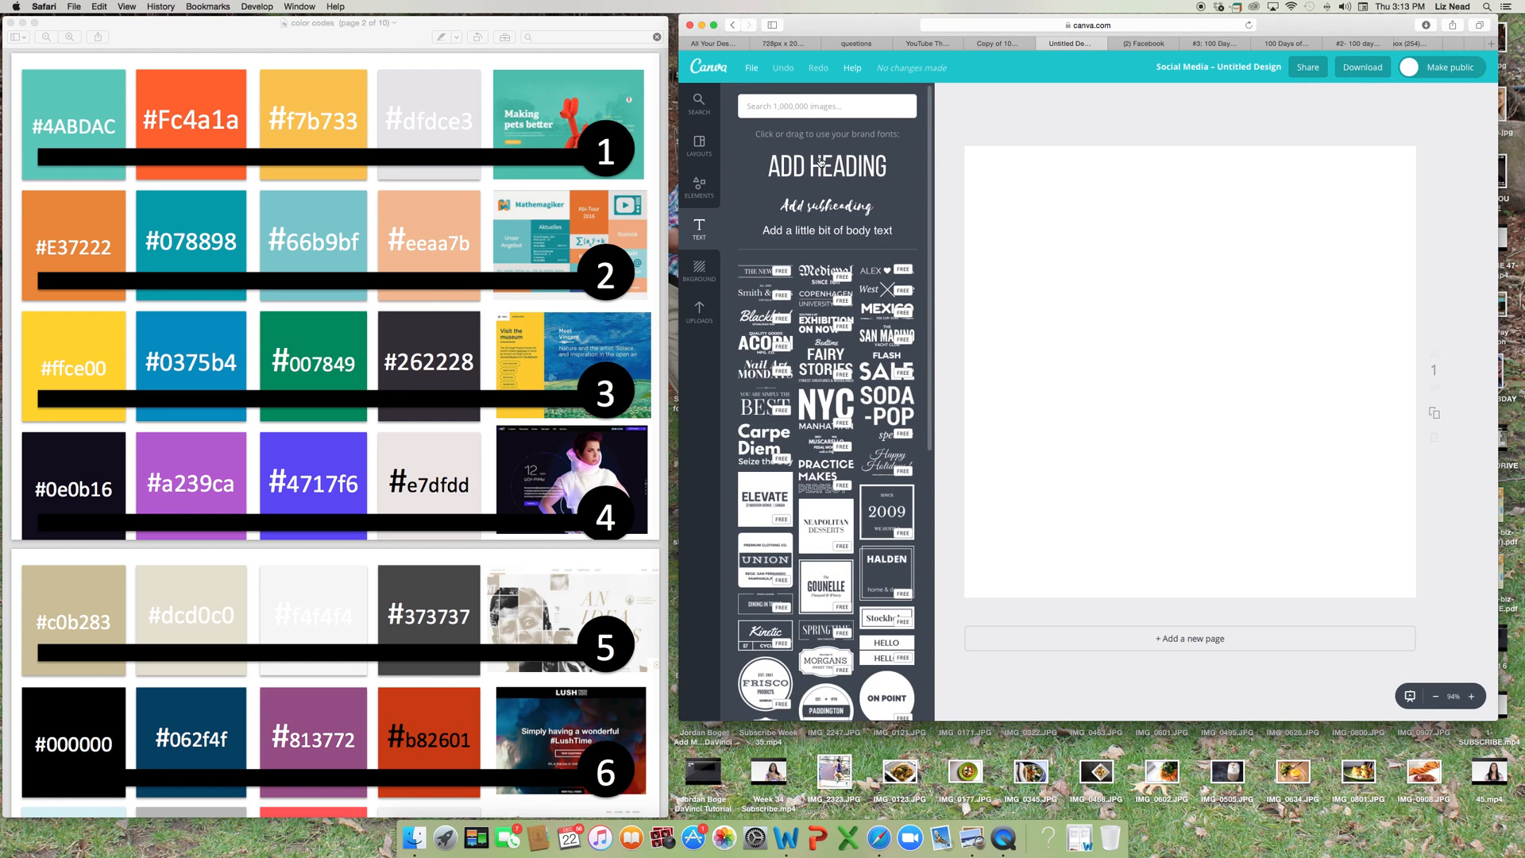
left_click(822, 163)
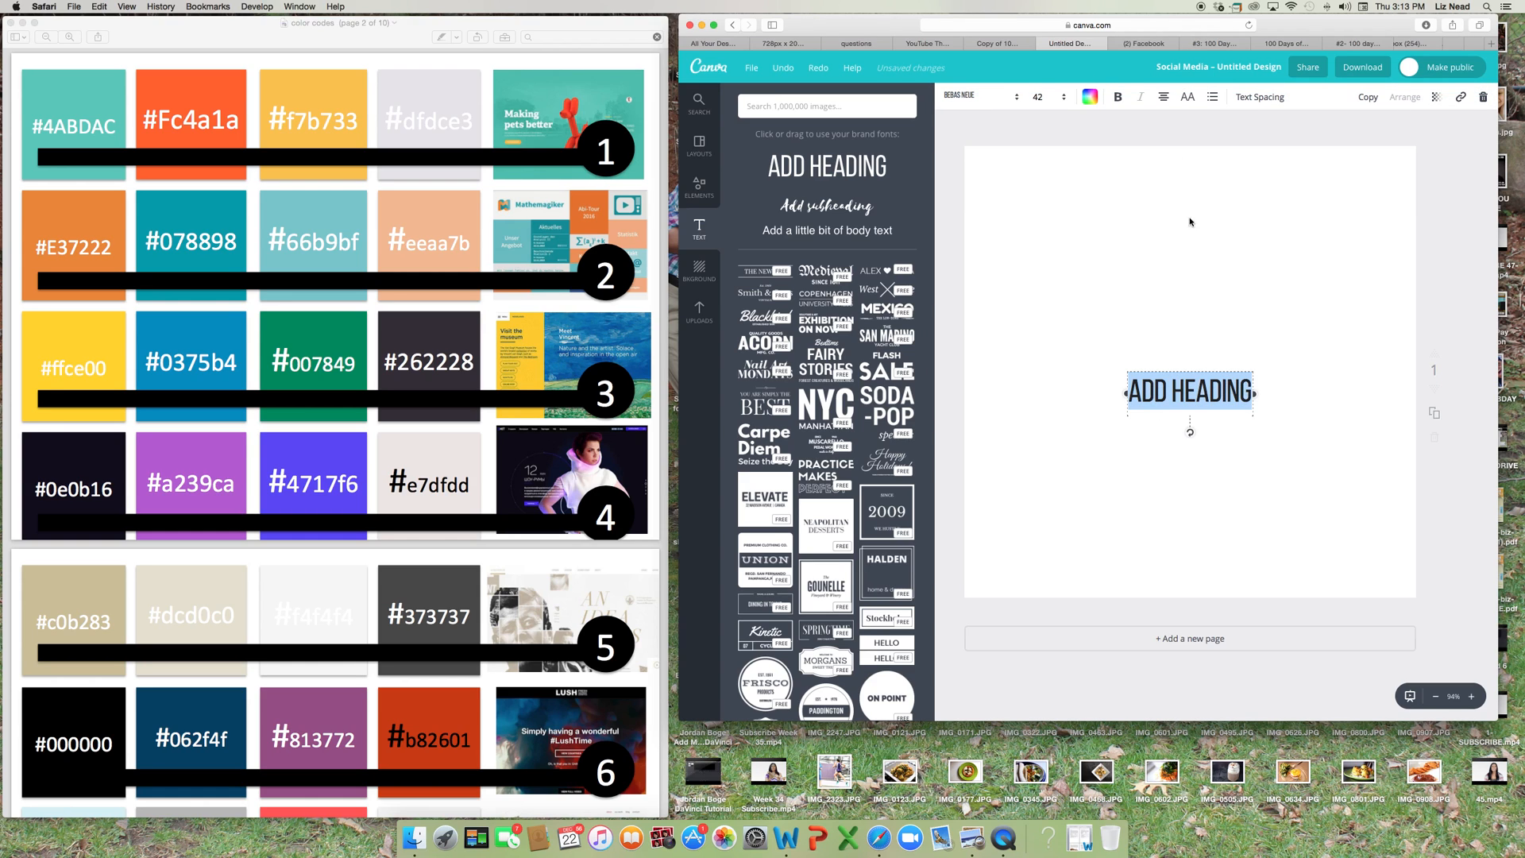
Change the heading's font to League Gothic.
left_click(996, 99)
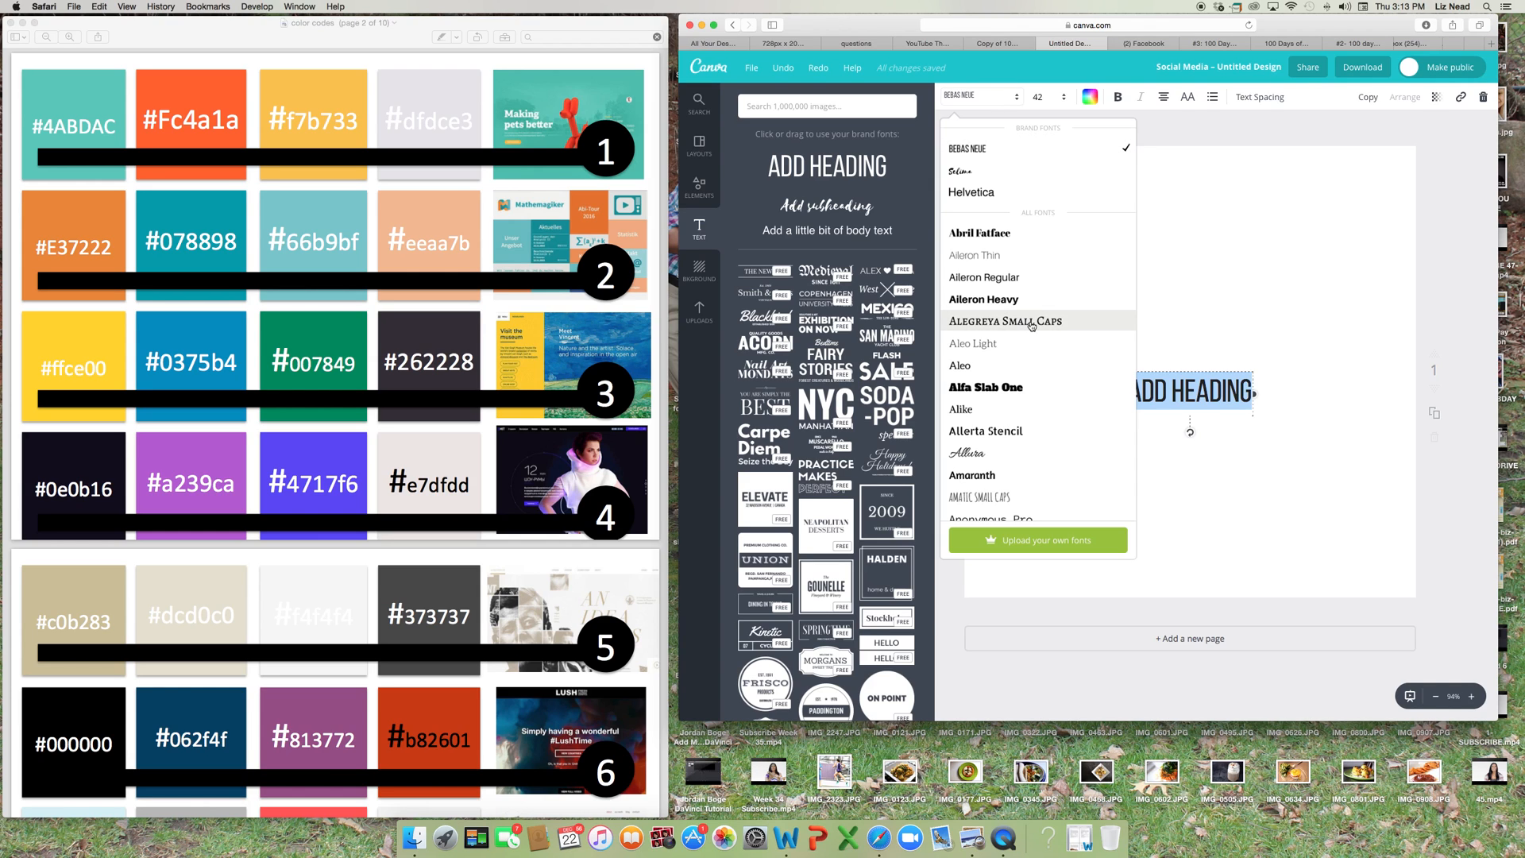
scroll(1031, 325, "down", 1)
scroll(1031, 324, "down", 6)
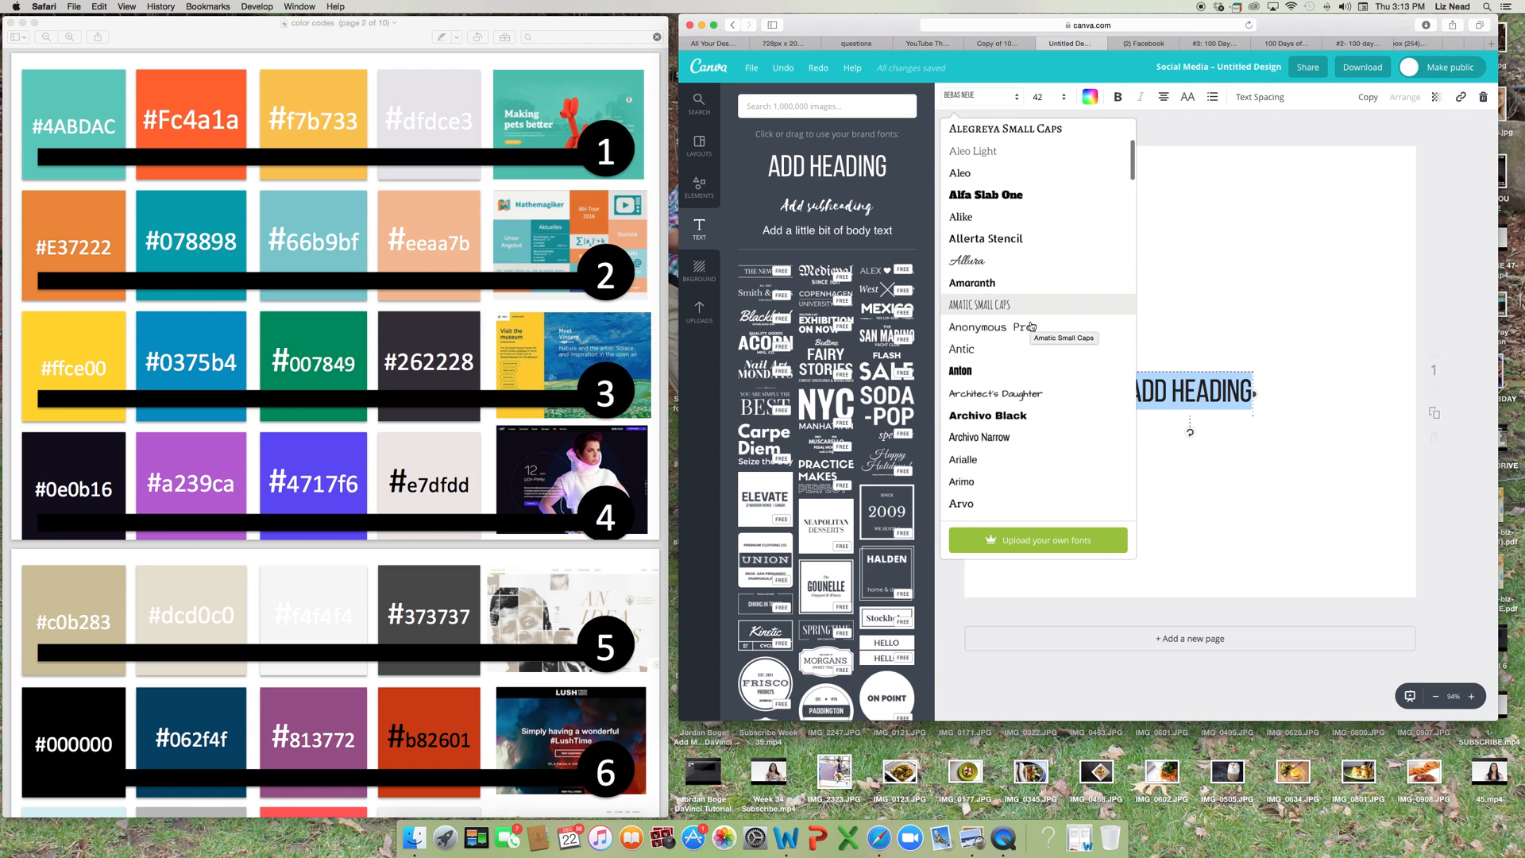
scroll(1030, 325, "down", 5)
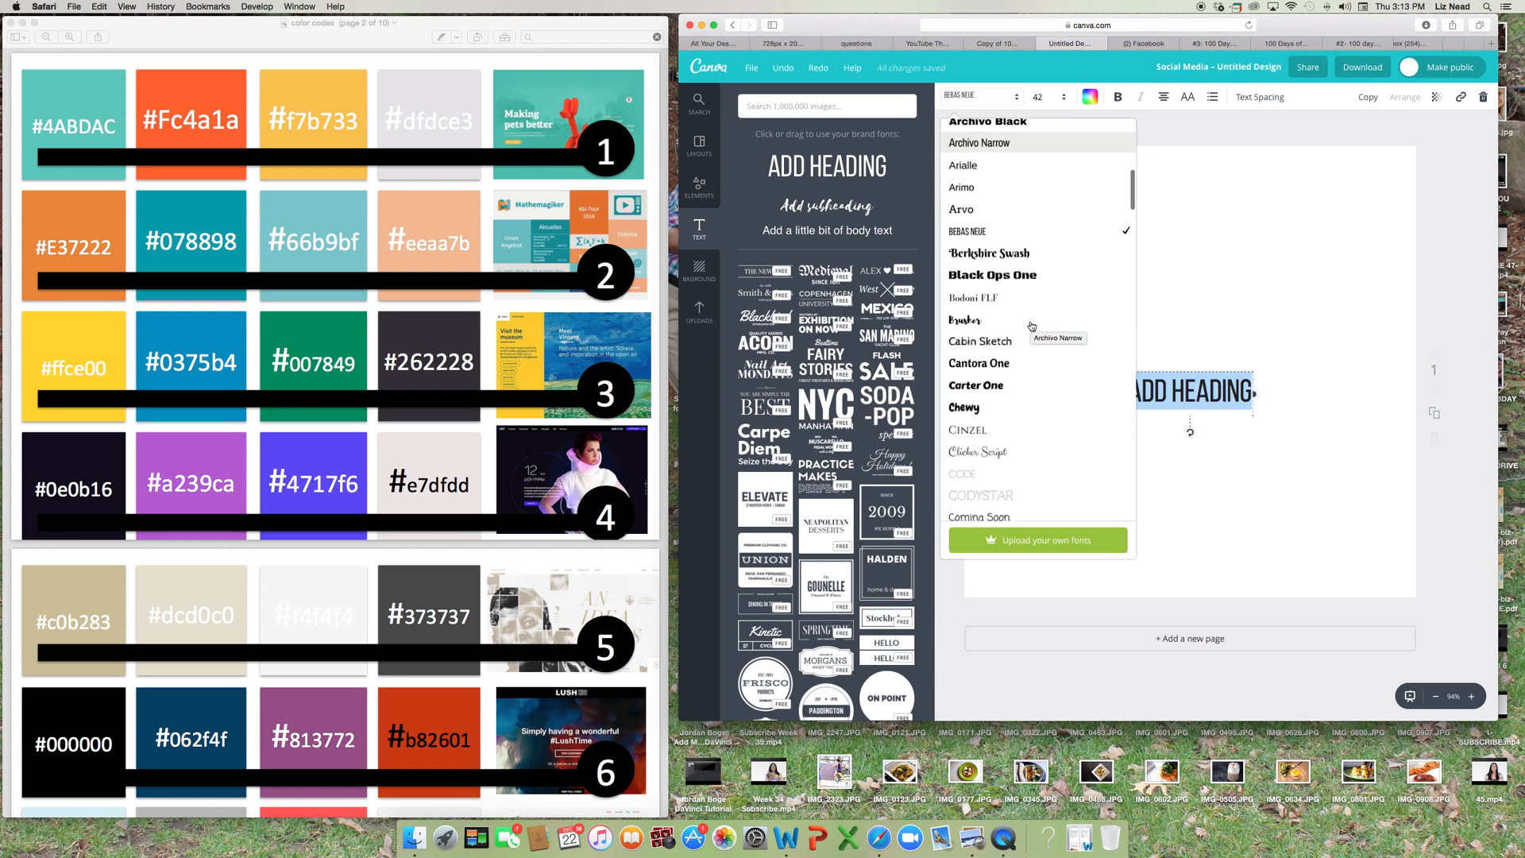
scroll(1031, 325, "down", 8)
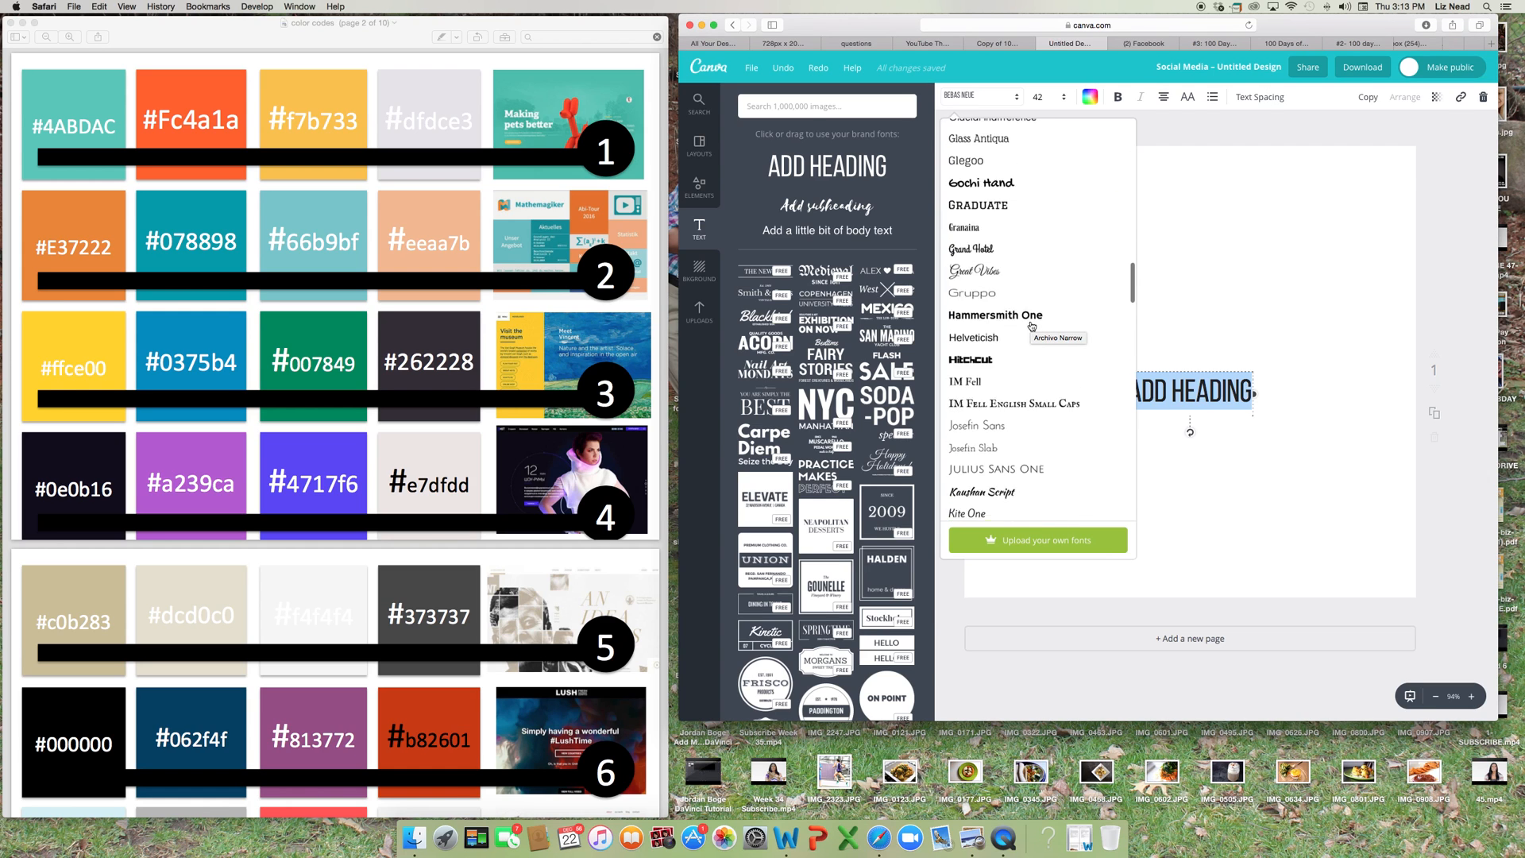
scroll(1031, 325, "down", 8)
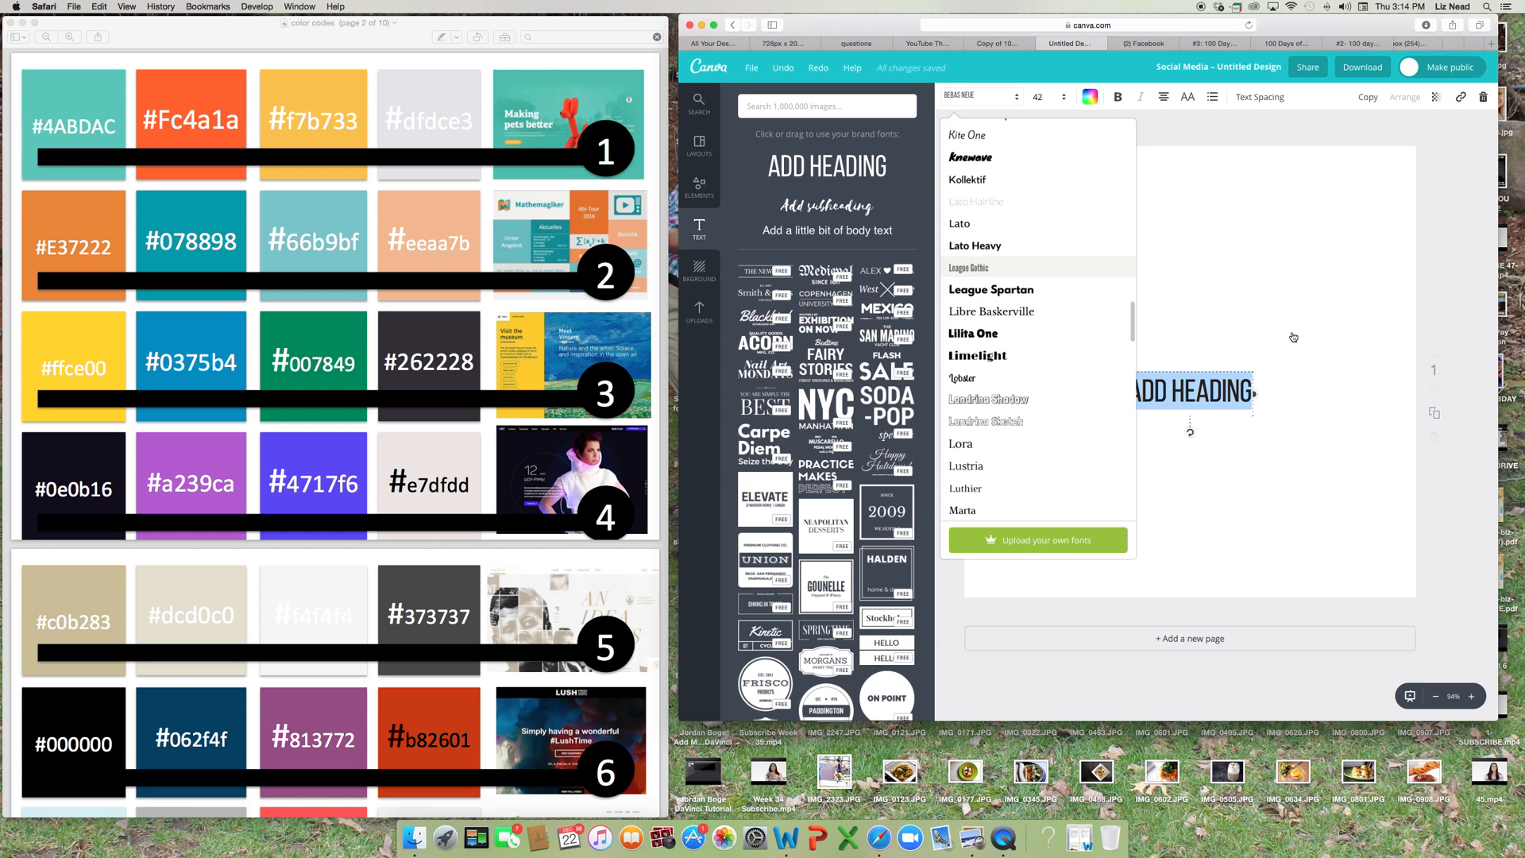
left_click(968, 268)
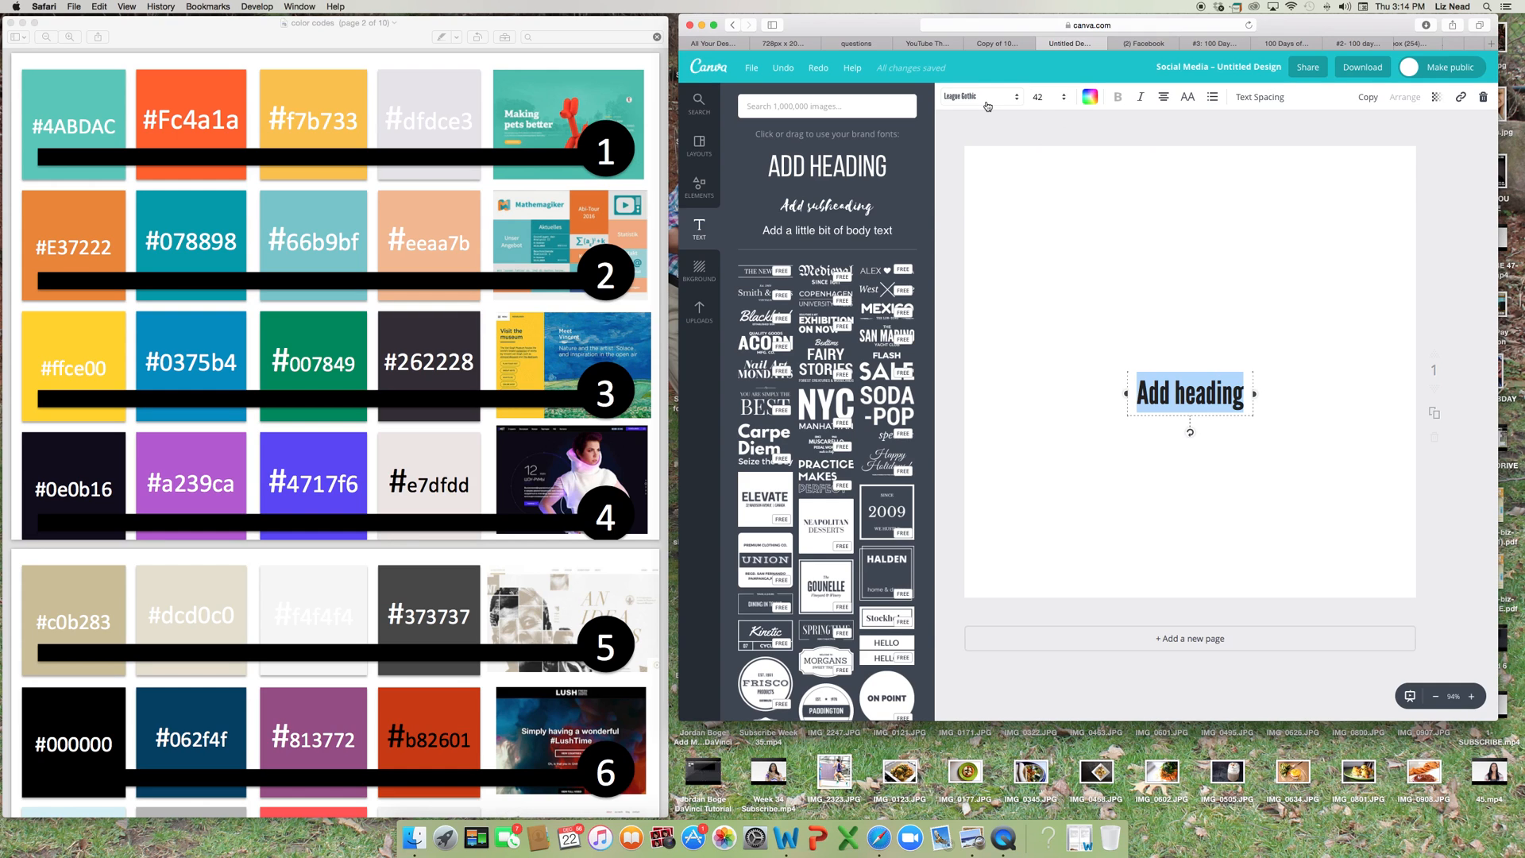
Set the heading's font size to 88 and move it up near the top of the page.
left_click(1066, 97)
left_click(1050, 449)
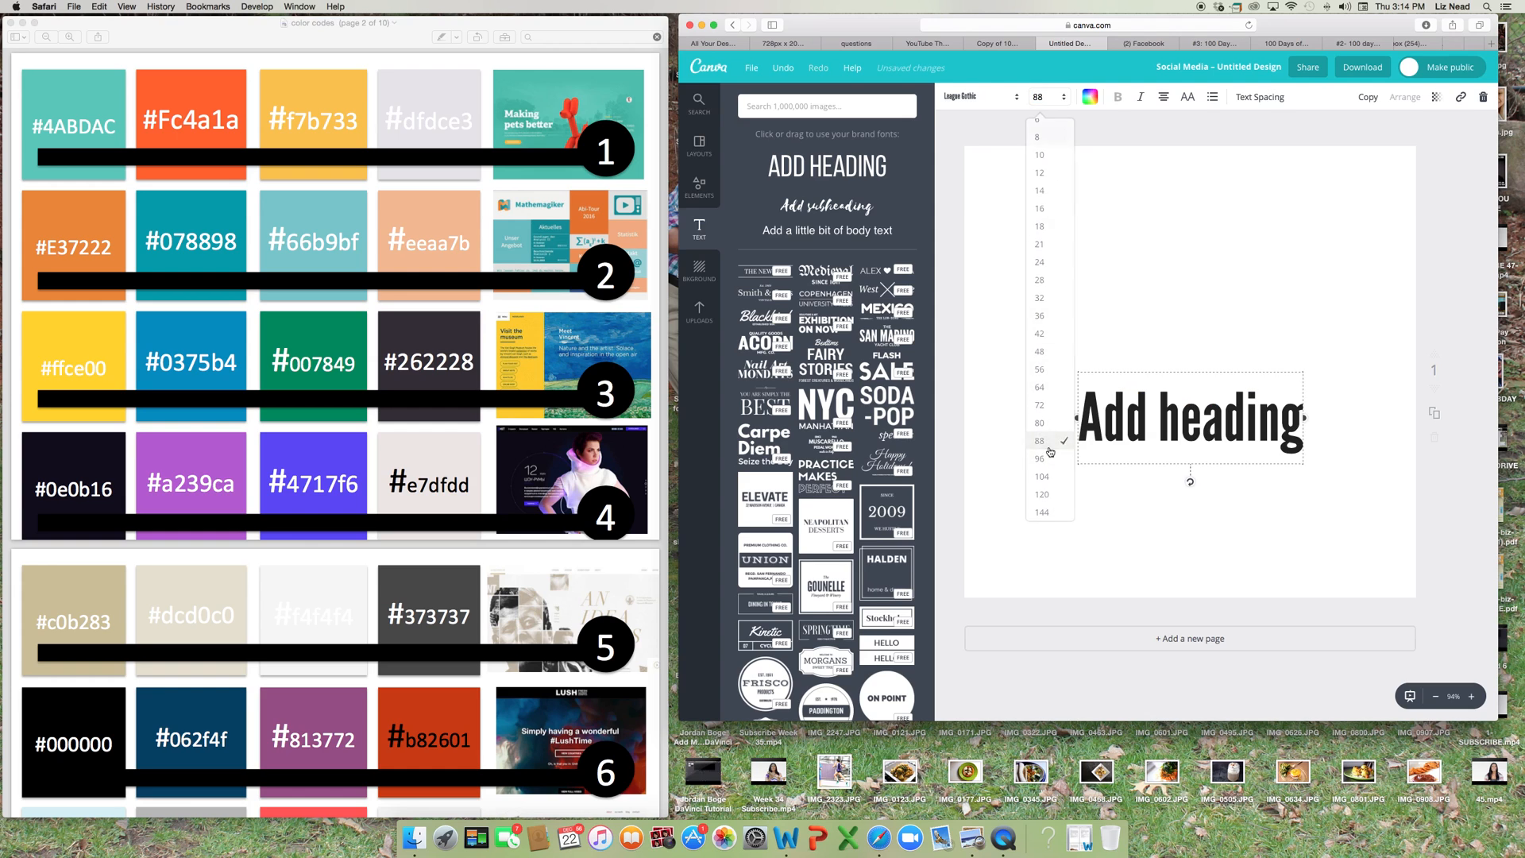
left_click_drag(1266, 372, 1263, 184)
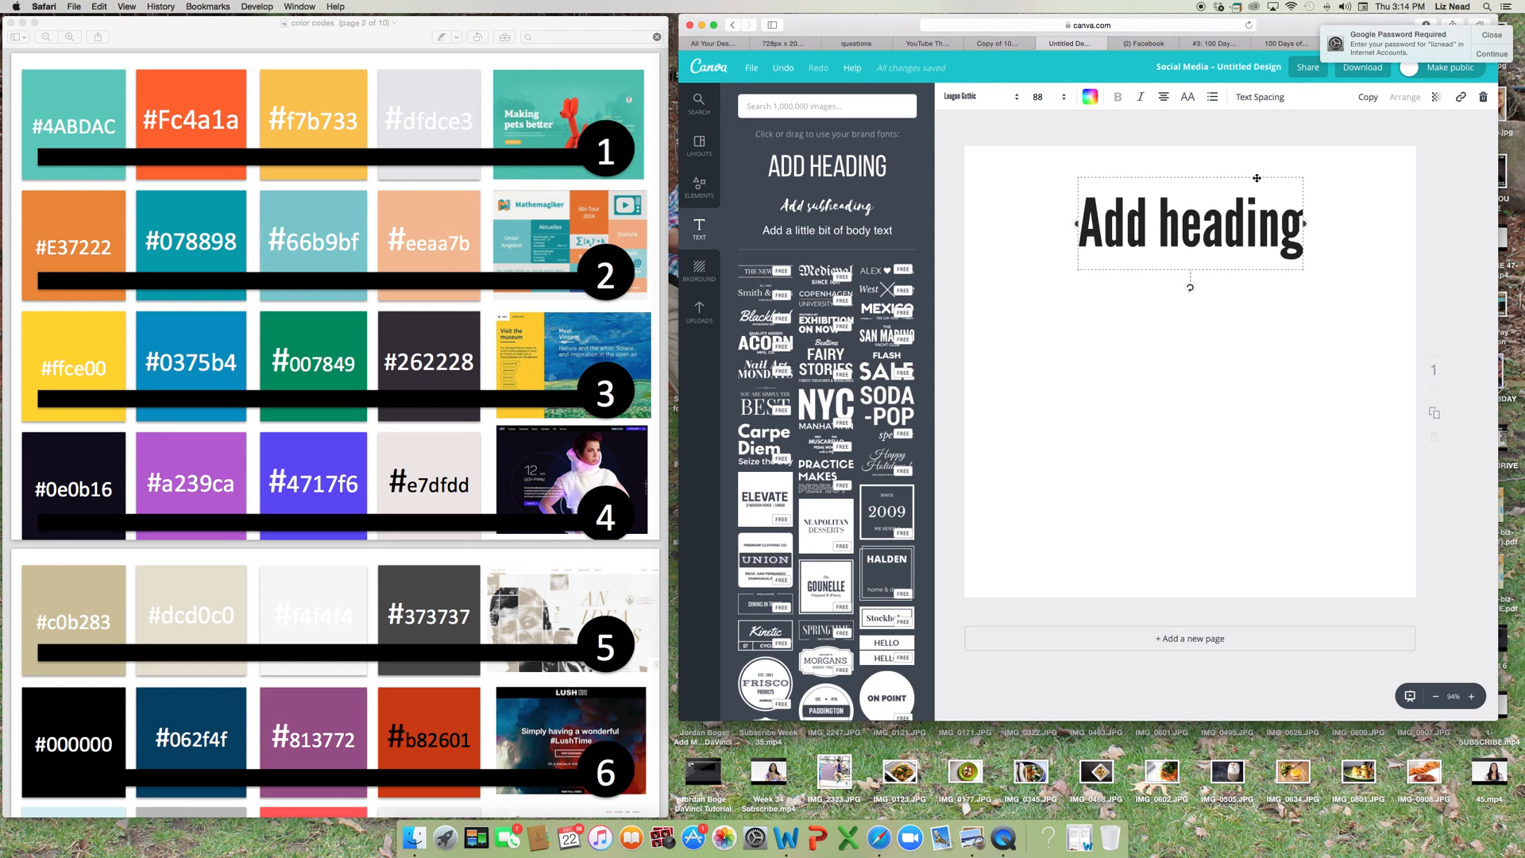
left_click(1177, 205)
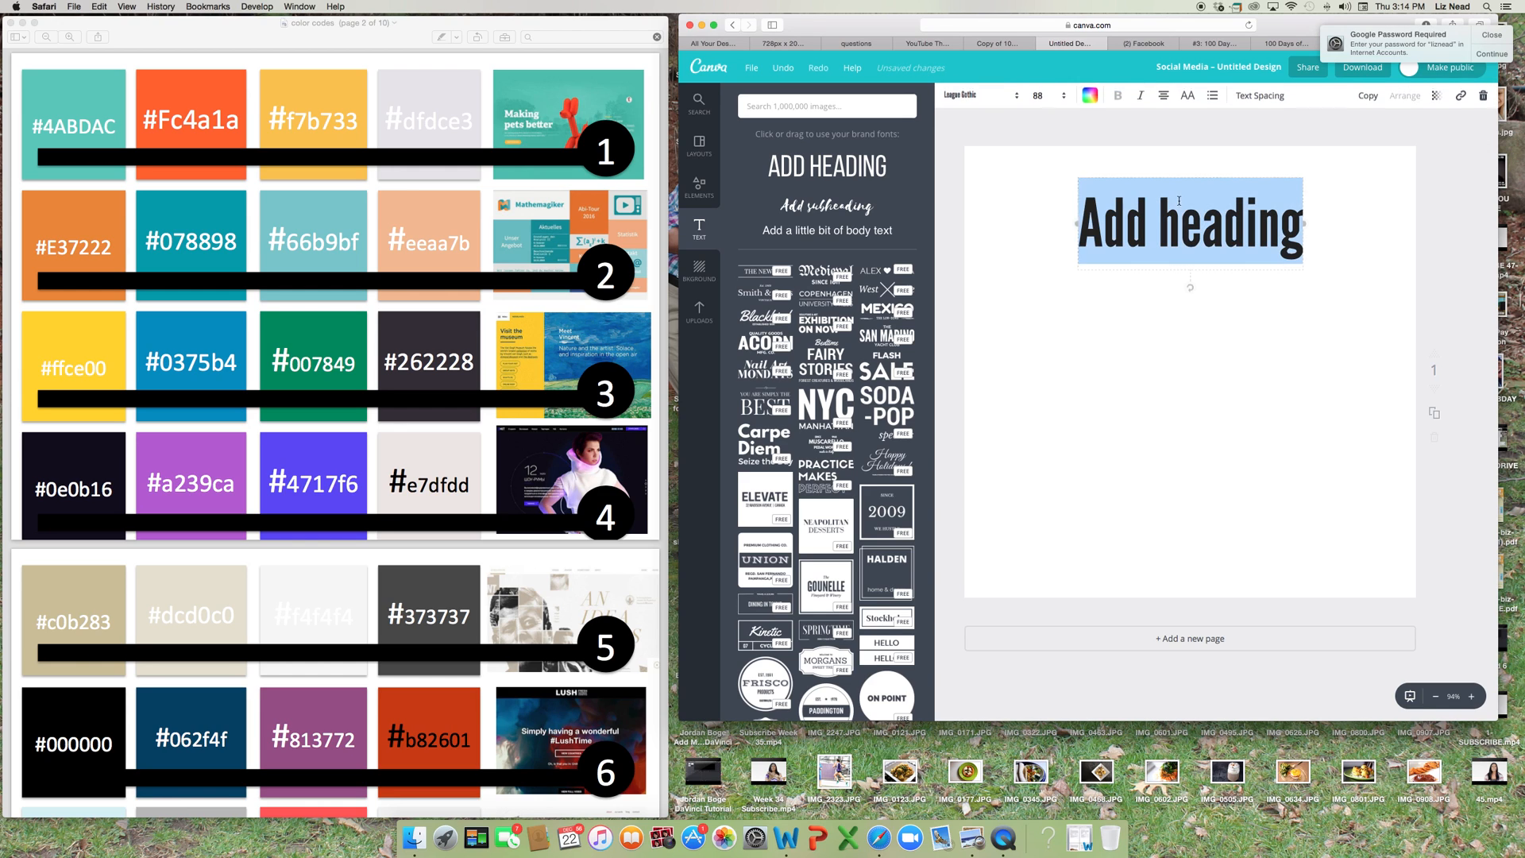
left_click(1004, 242)
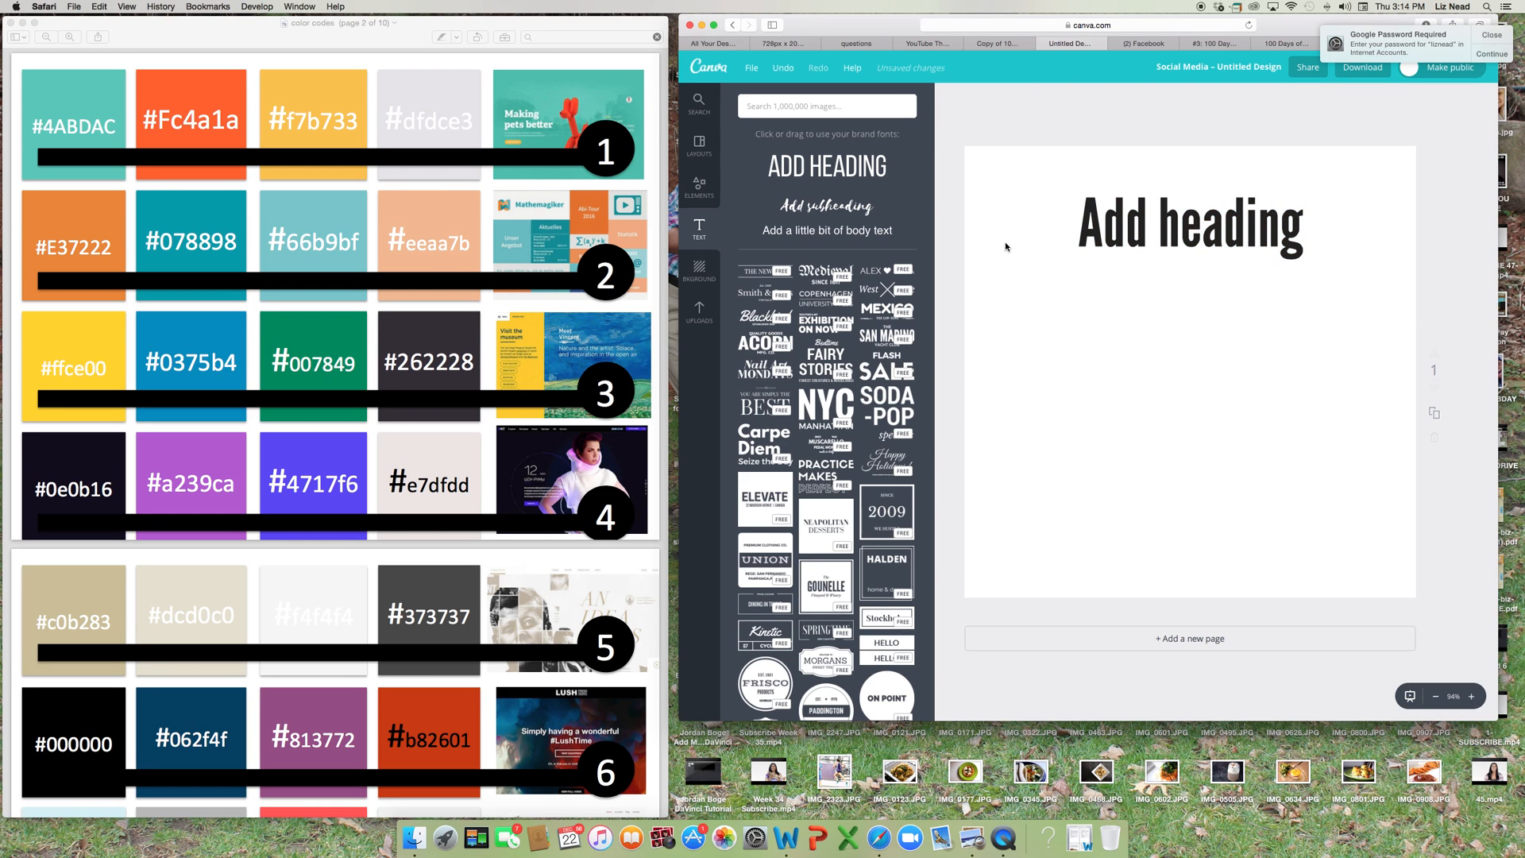
Add a body text box directly below the heading and set its font to Aileron Thin.
left_click(884, 230)
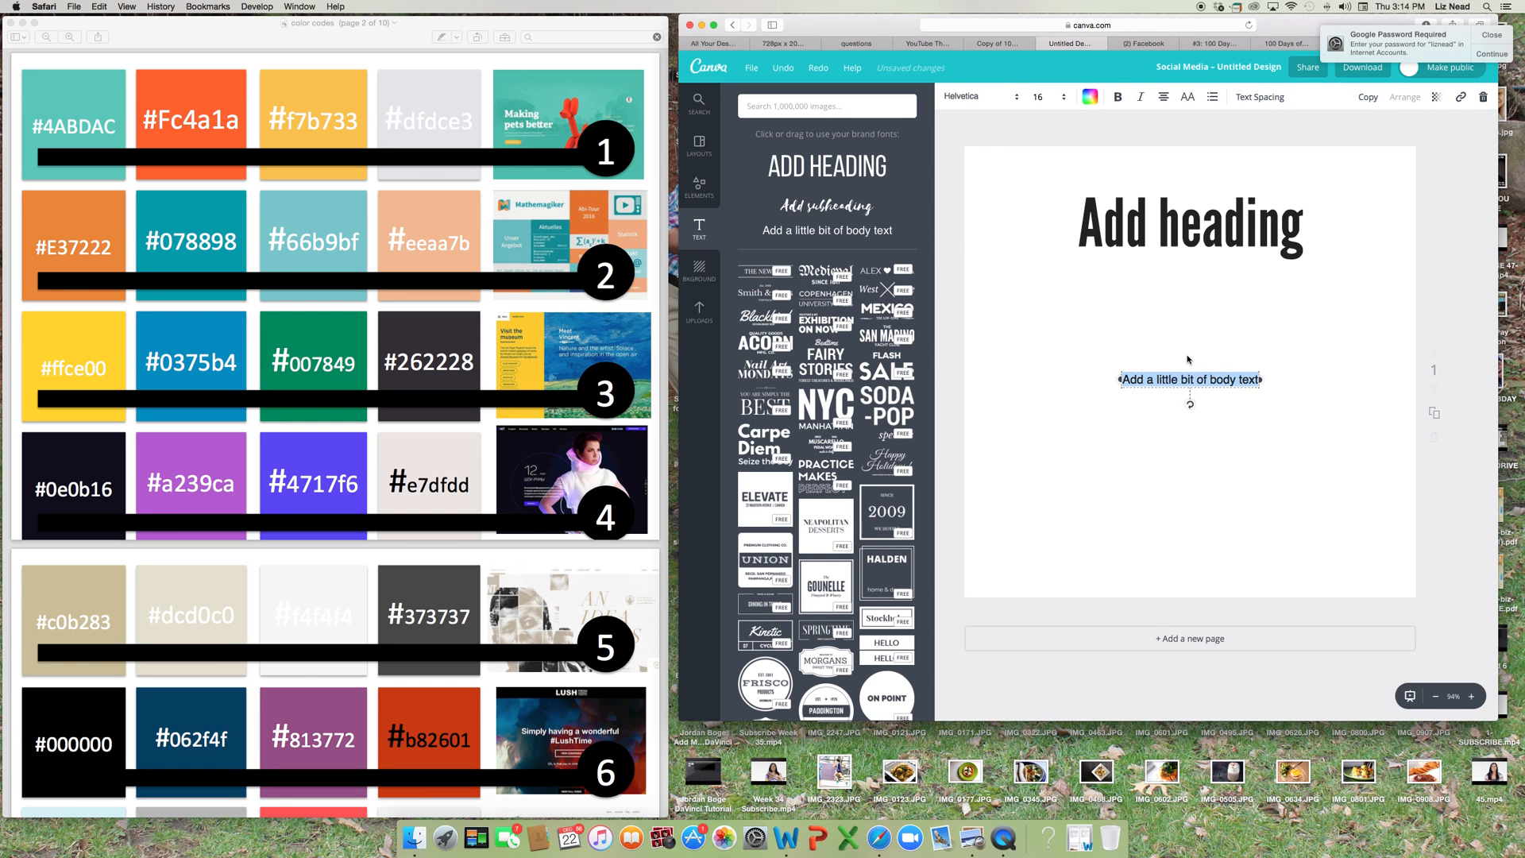
left_click_drag(1185, 379, 1184, 267)
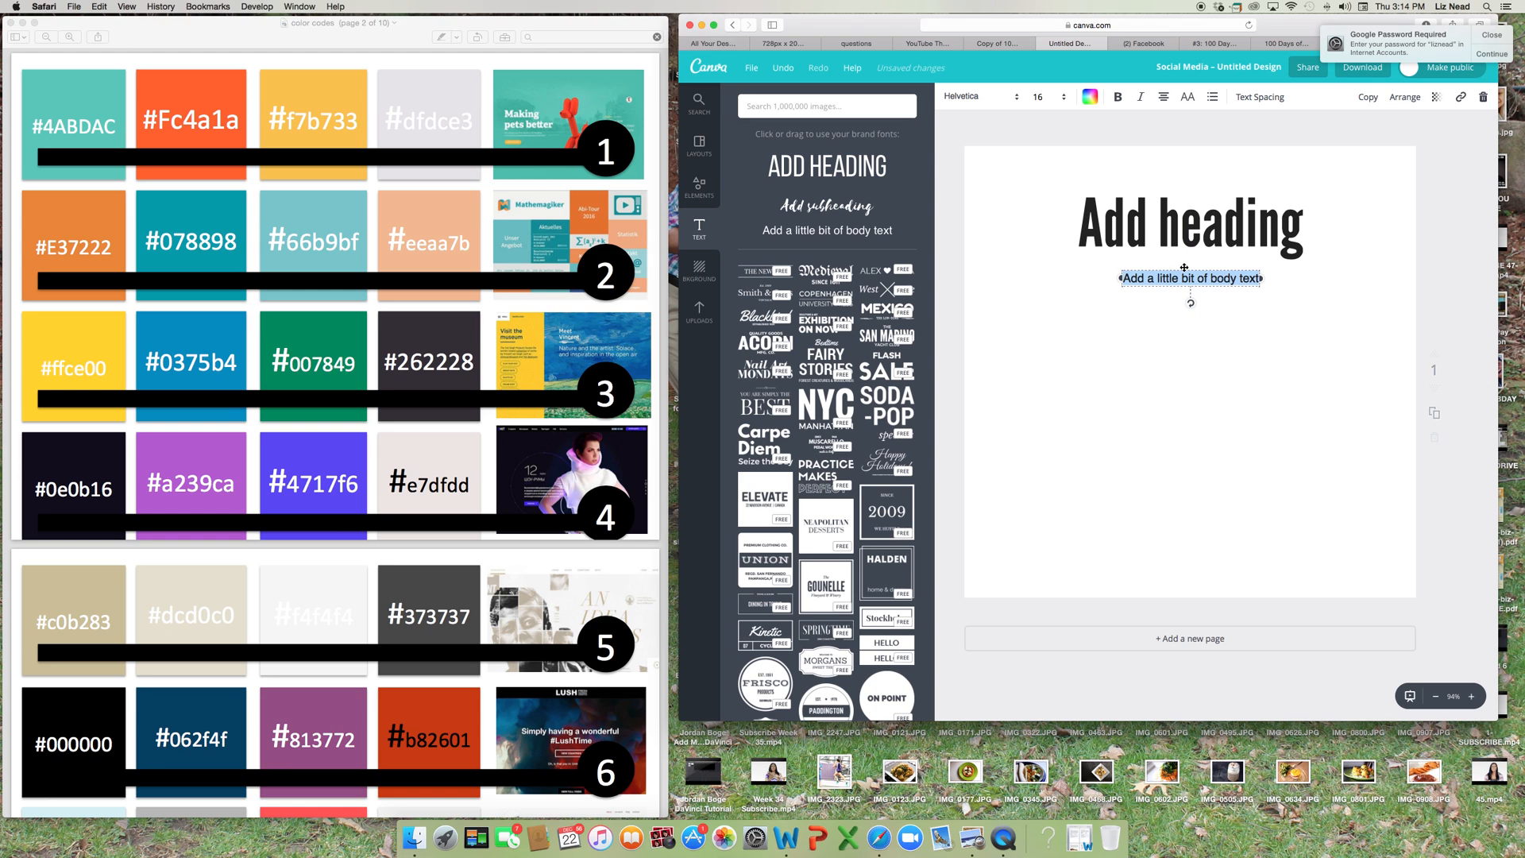
left_click(977, 96)
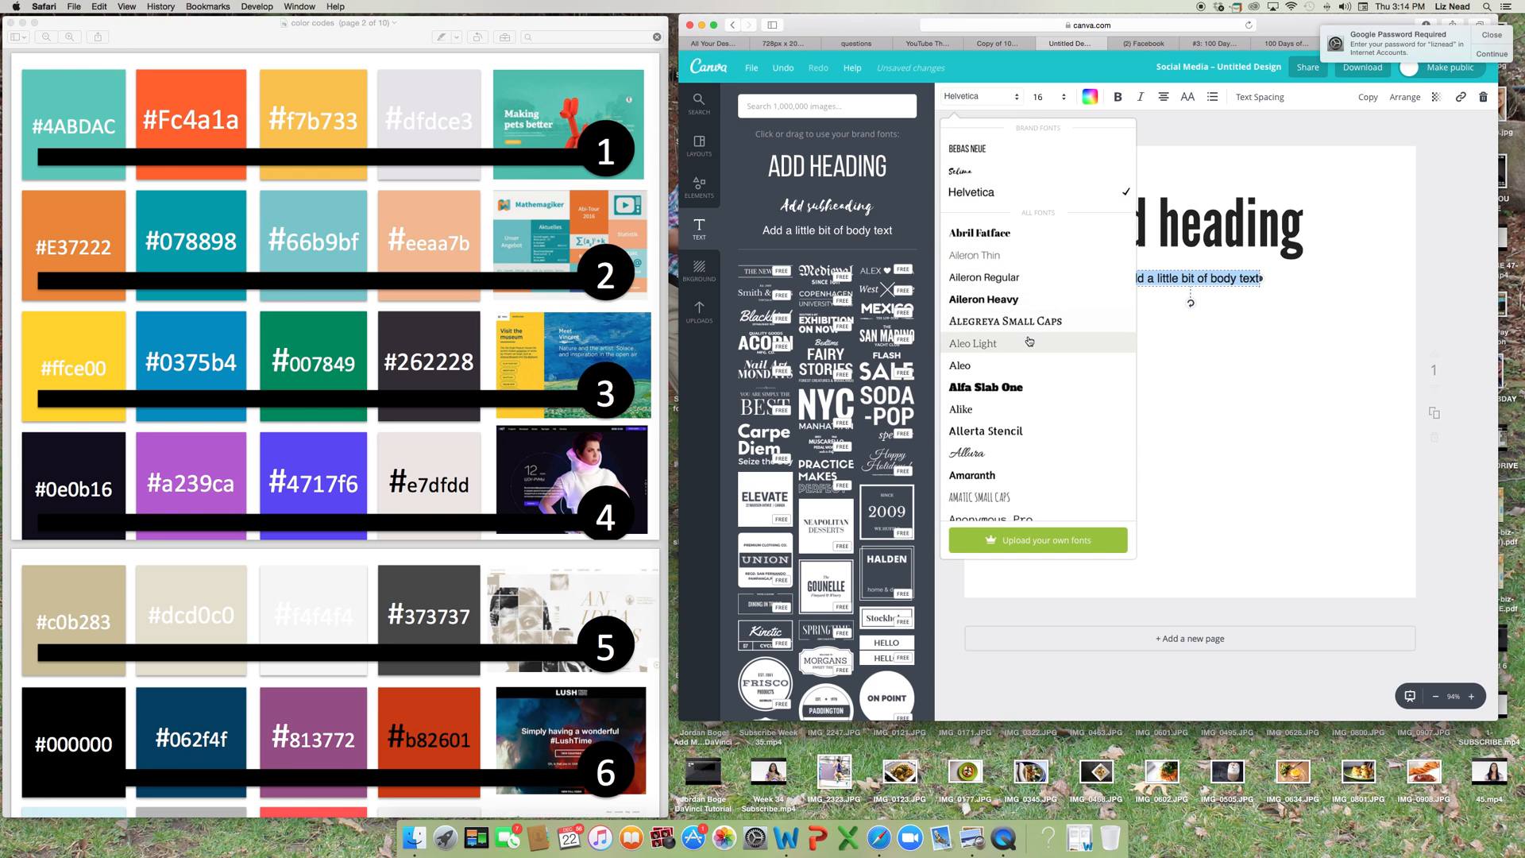
scroll(1028, 343, "down", 1)
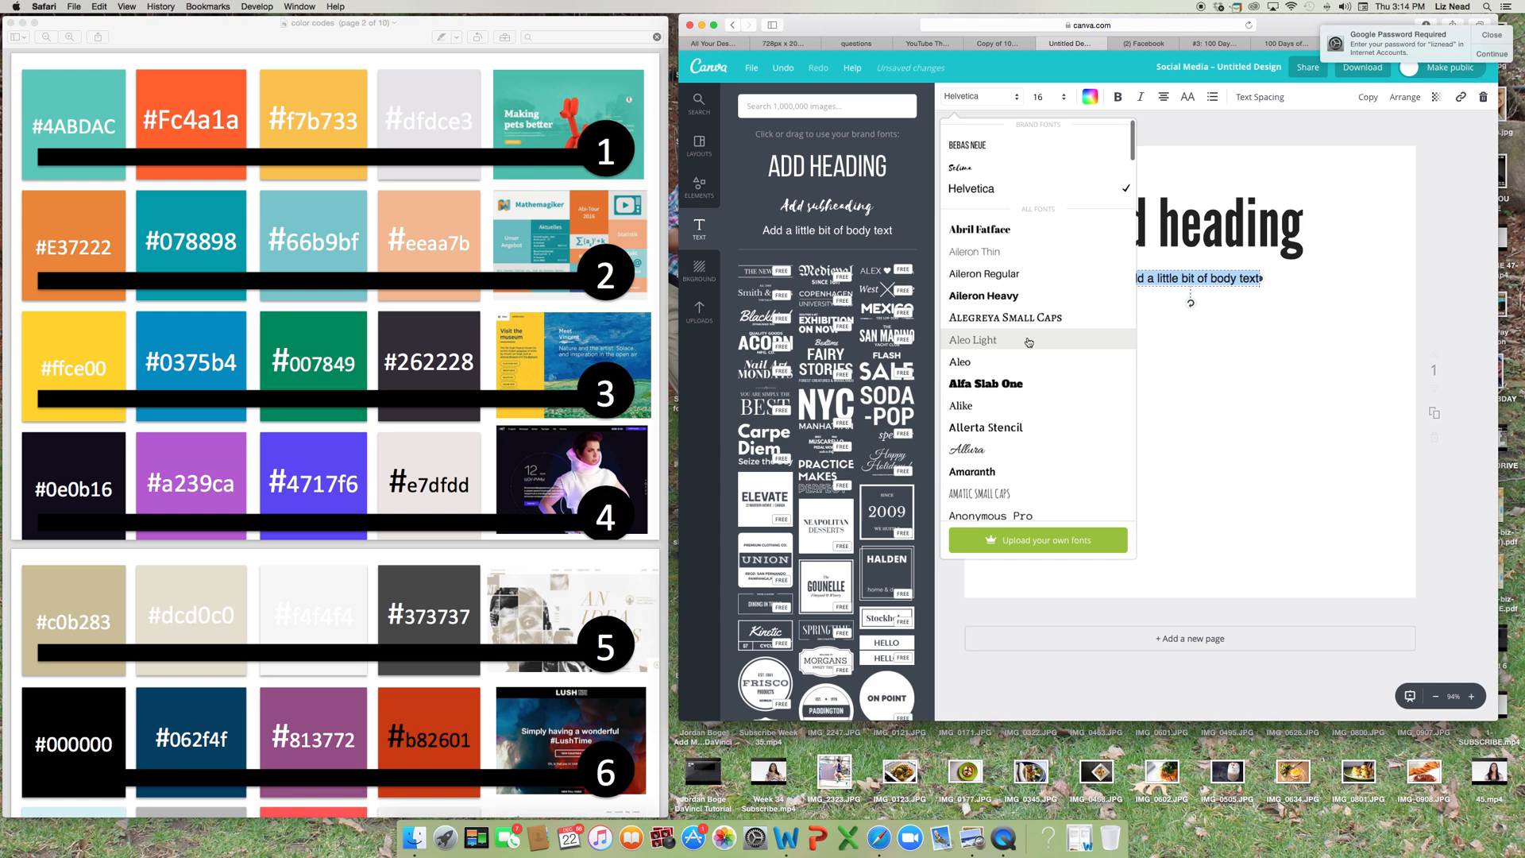
left_click(1015, 254)
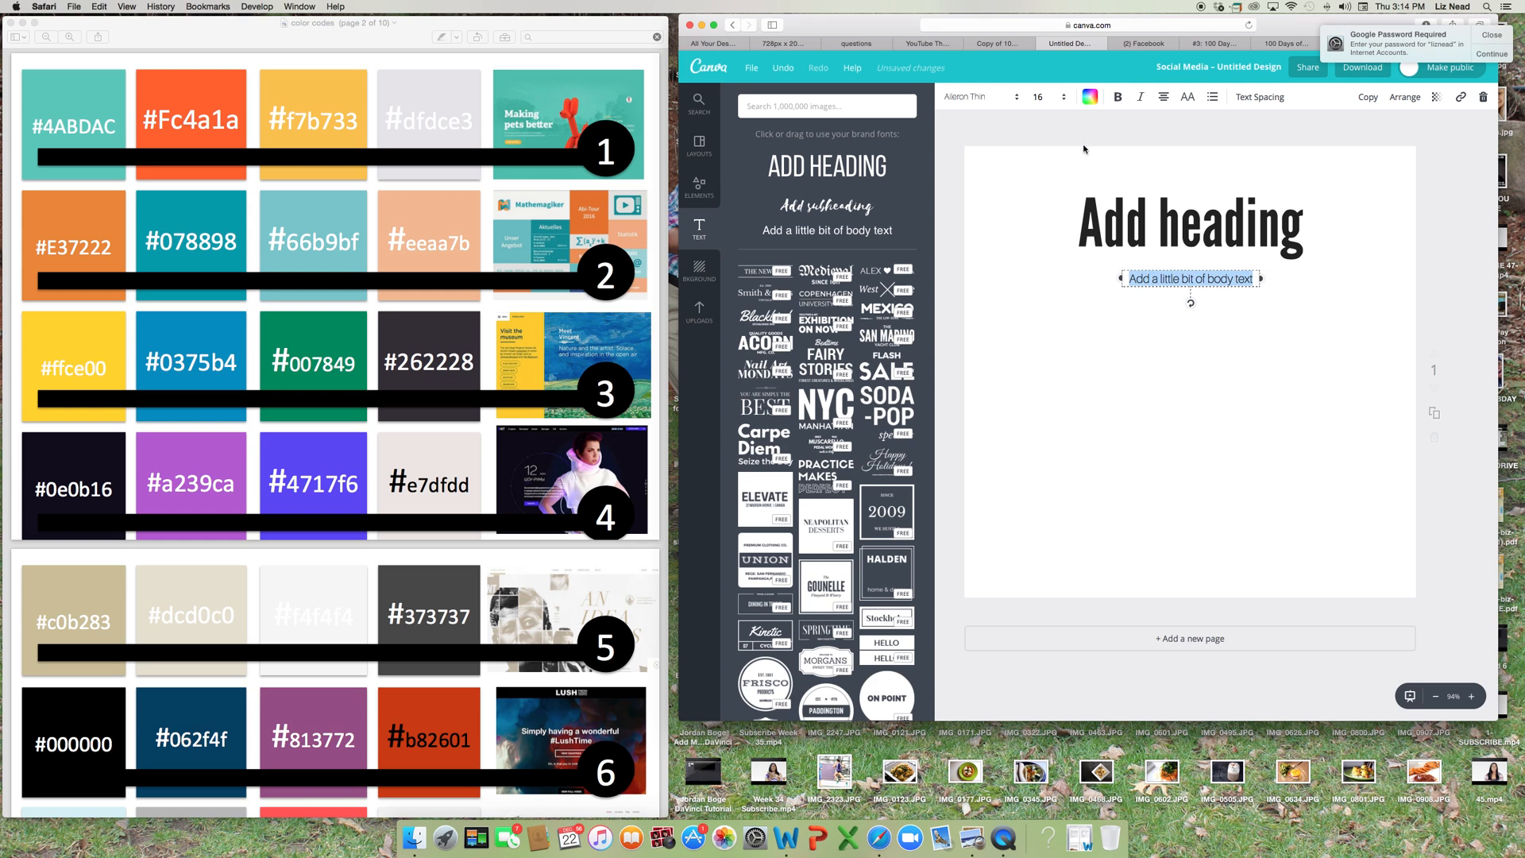
Set the body text's font size to 88 and widen its box to nearly the full page width.
left_click(1053, 97)
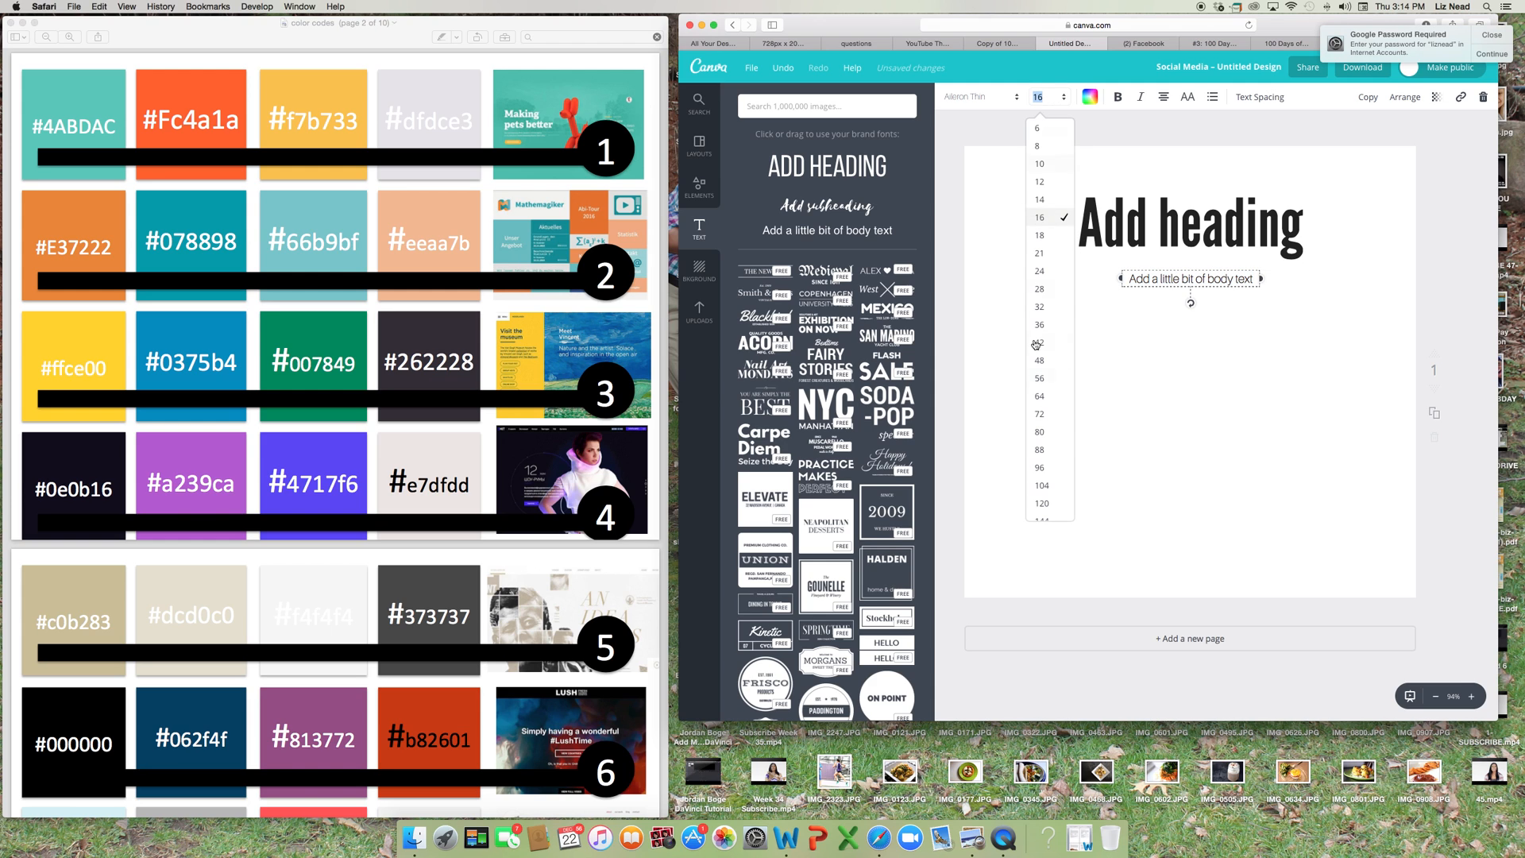
left_click(1044, 450)
left_click_drag(1260, 596, 1386, 466)
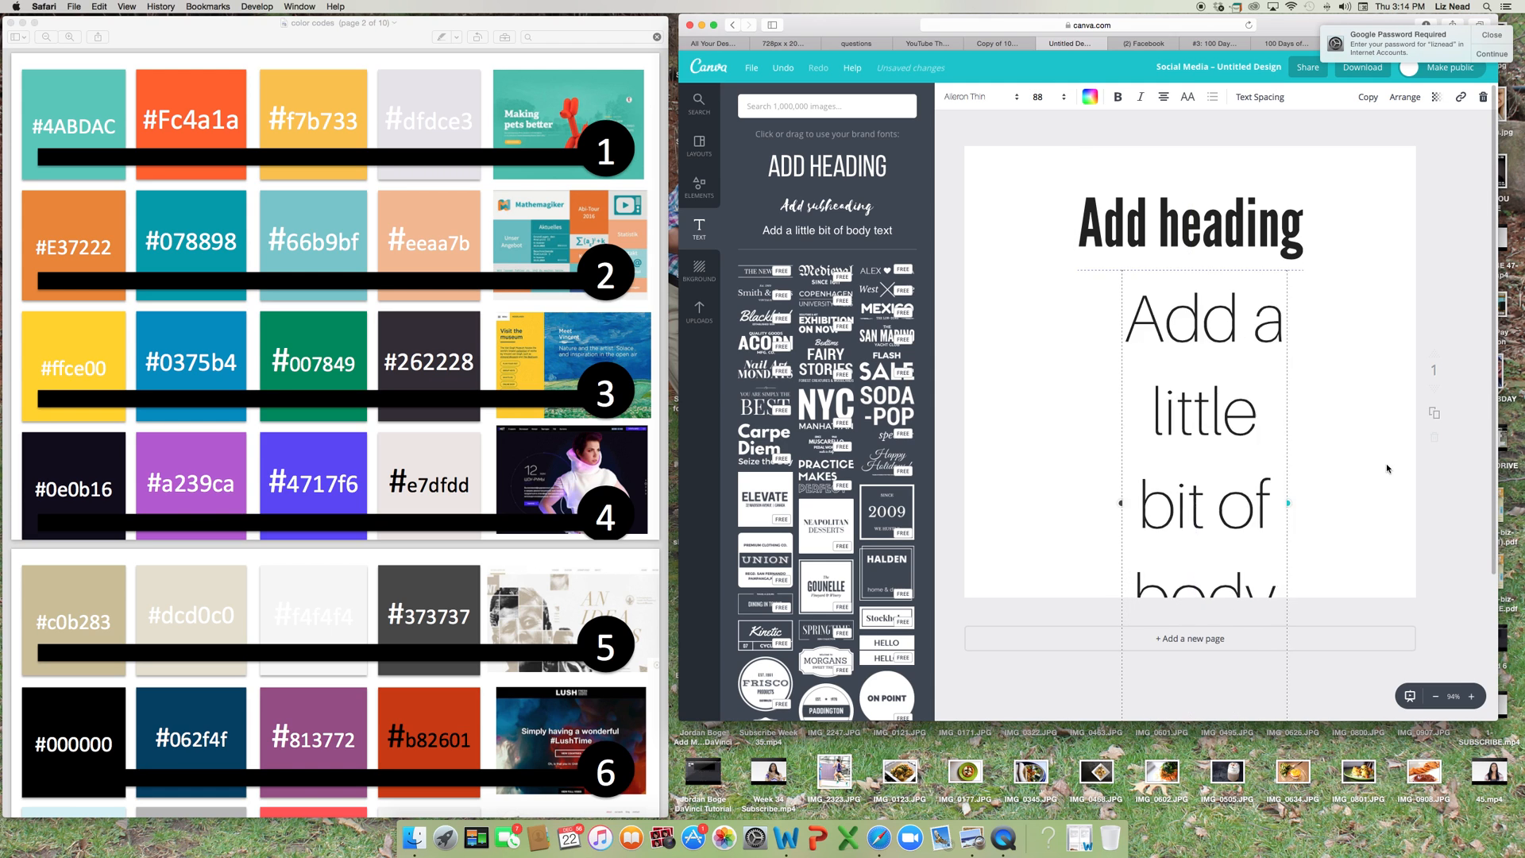
left_click_drag(1116, 416, 998, 407)
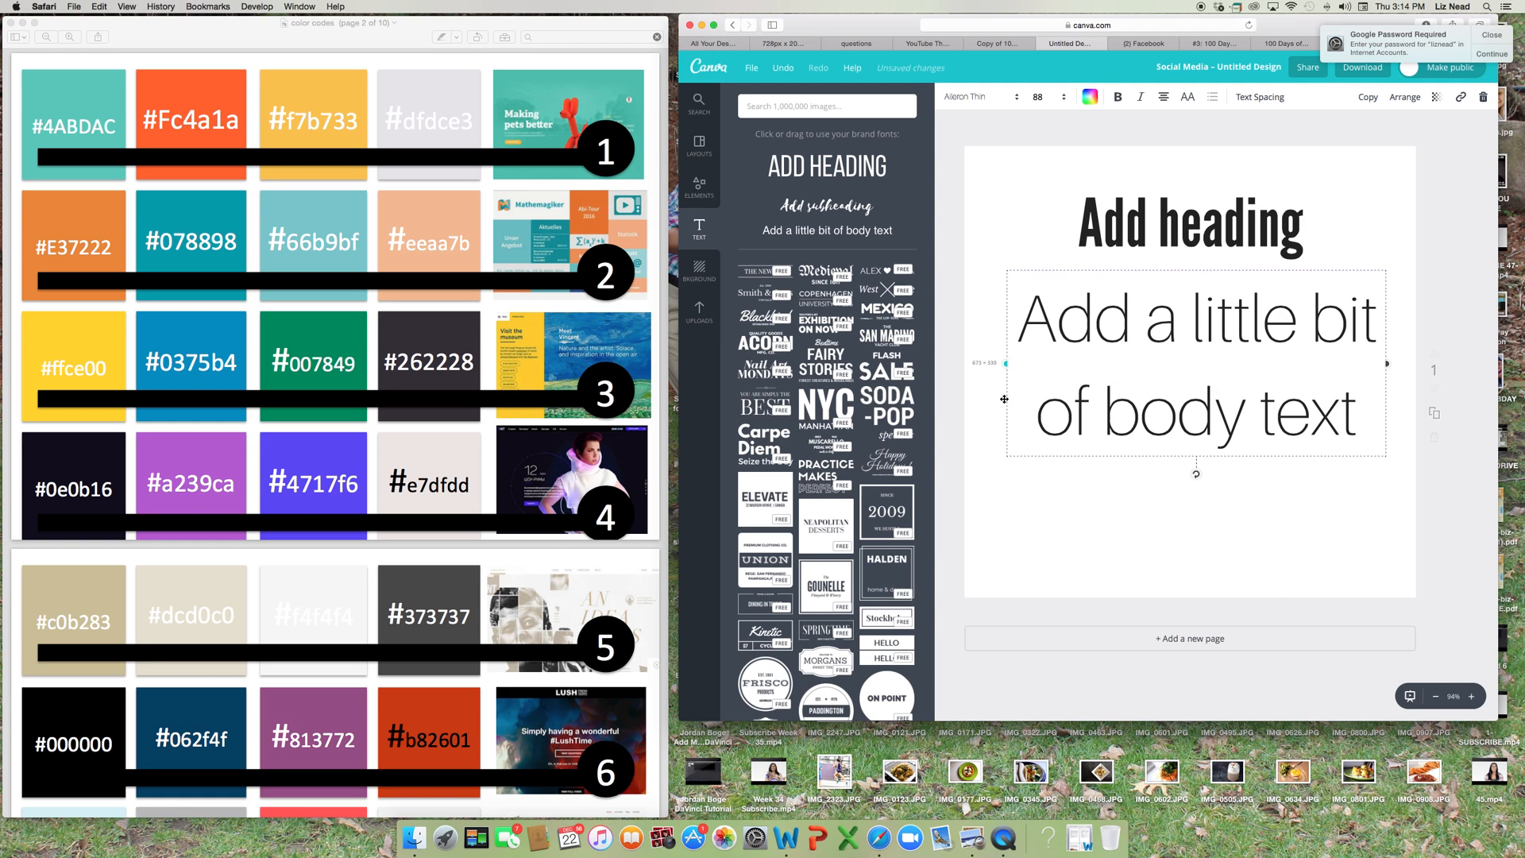
Replace the heading's text with "Block font".
double_click(1188, 231)
type("Block f")
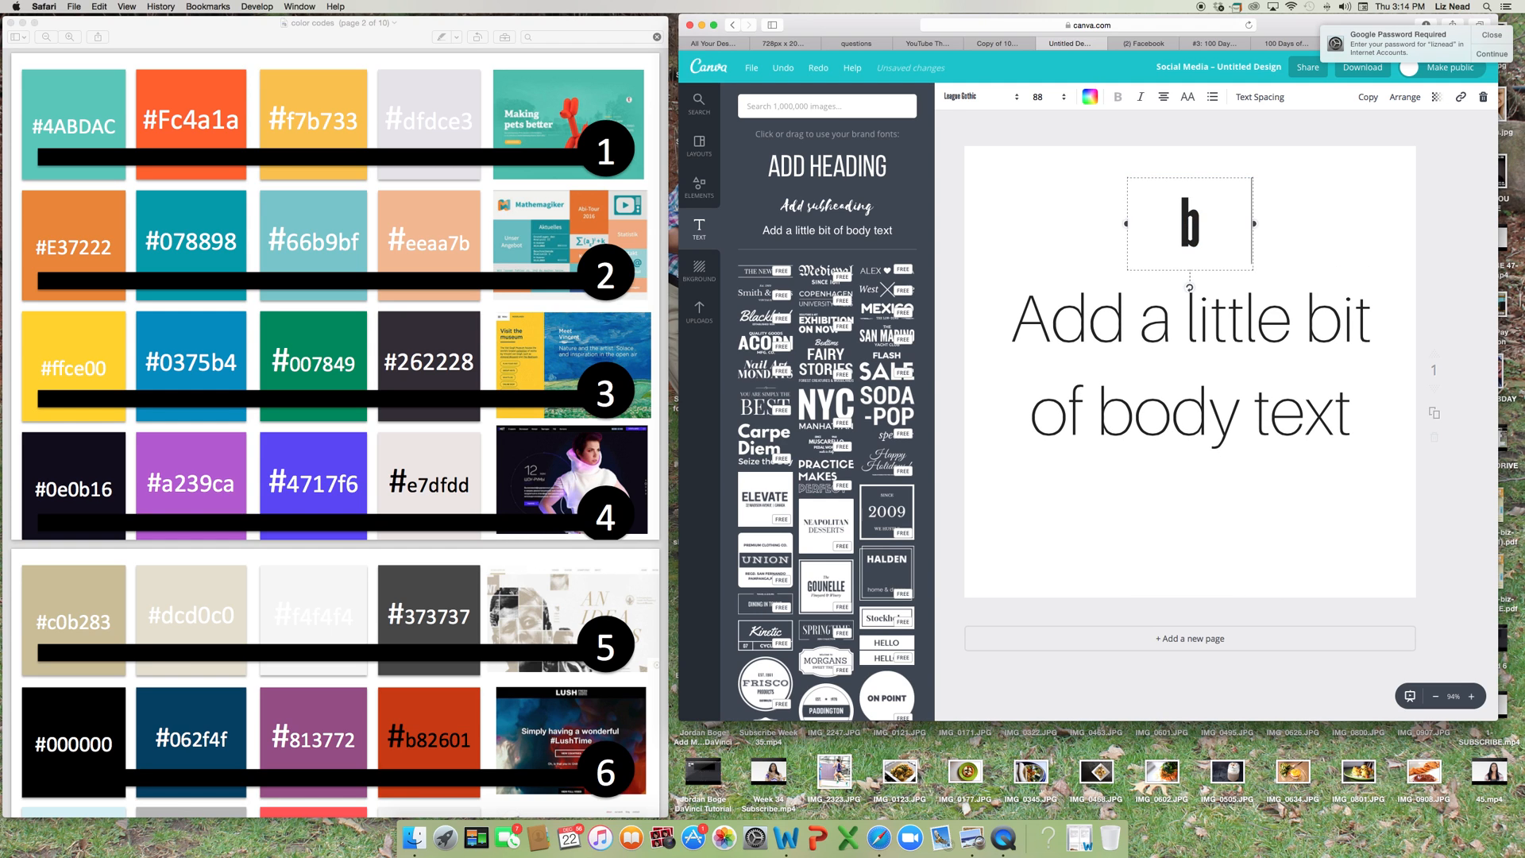
type("ont")
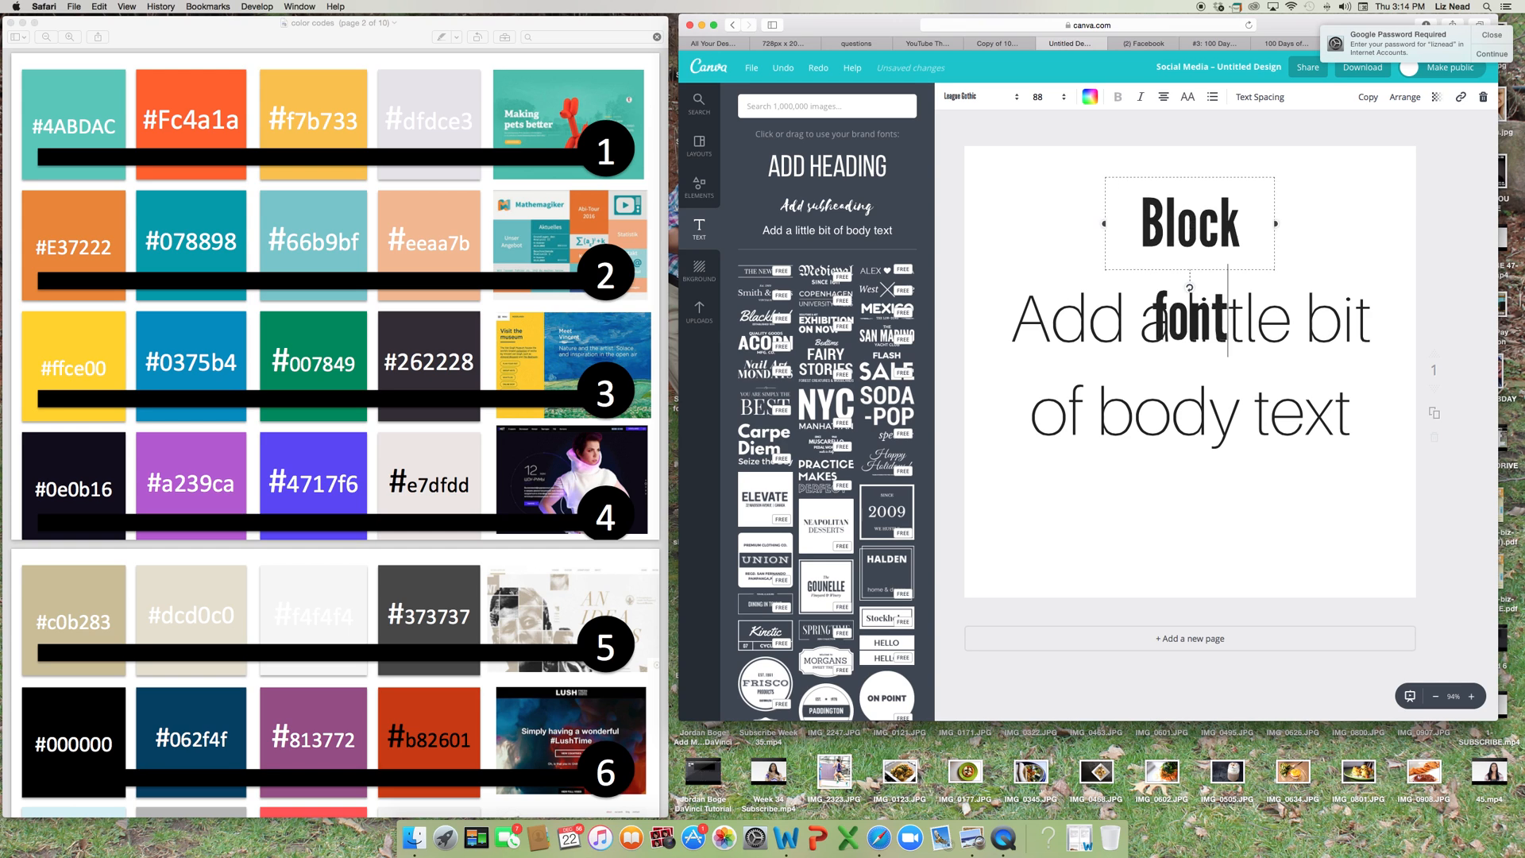
Replace the body text below the heading with "Thin line font".
double_click(1154, 326)
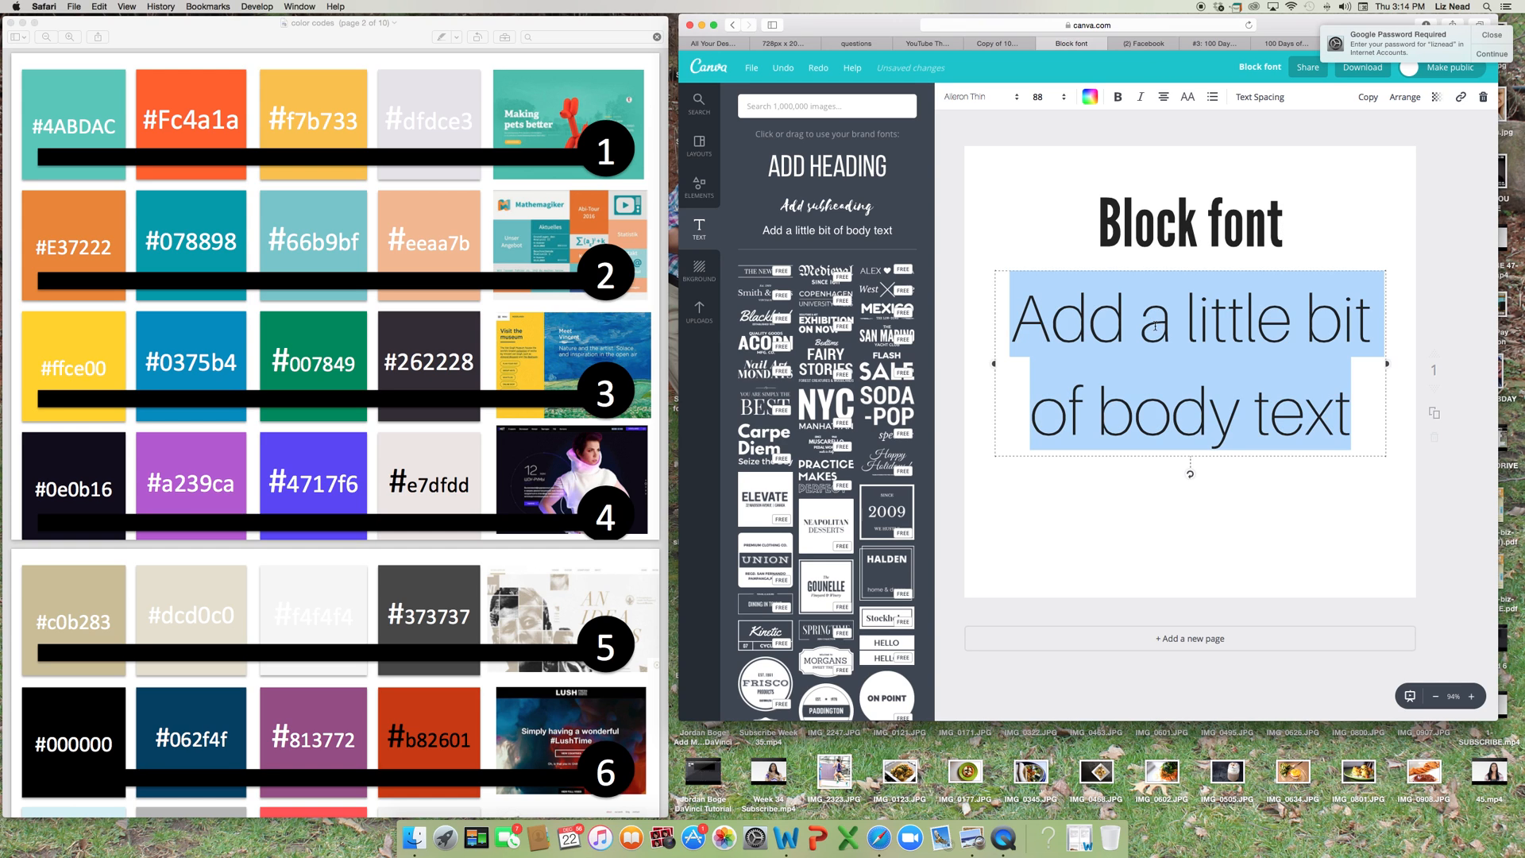
type("th")
key("BackSpace")
key("BackSpace")
type("Thin")
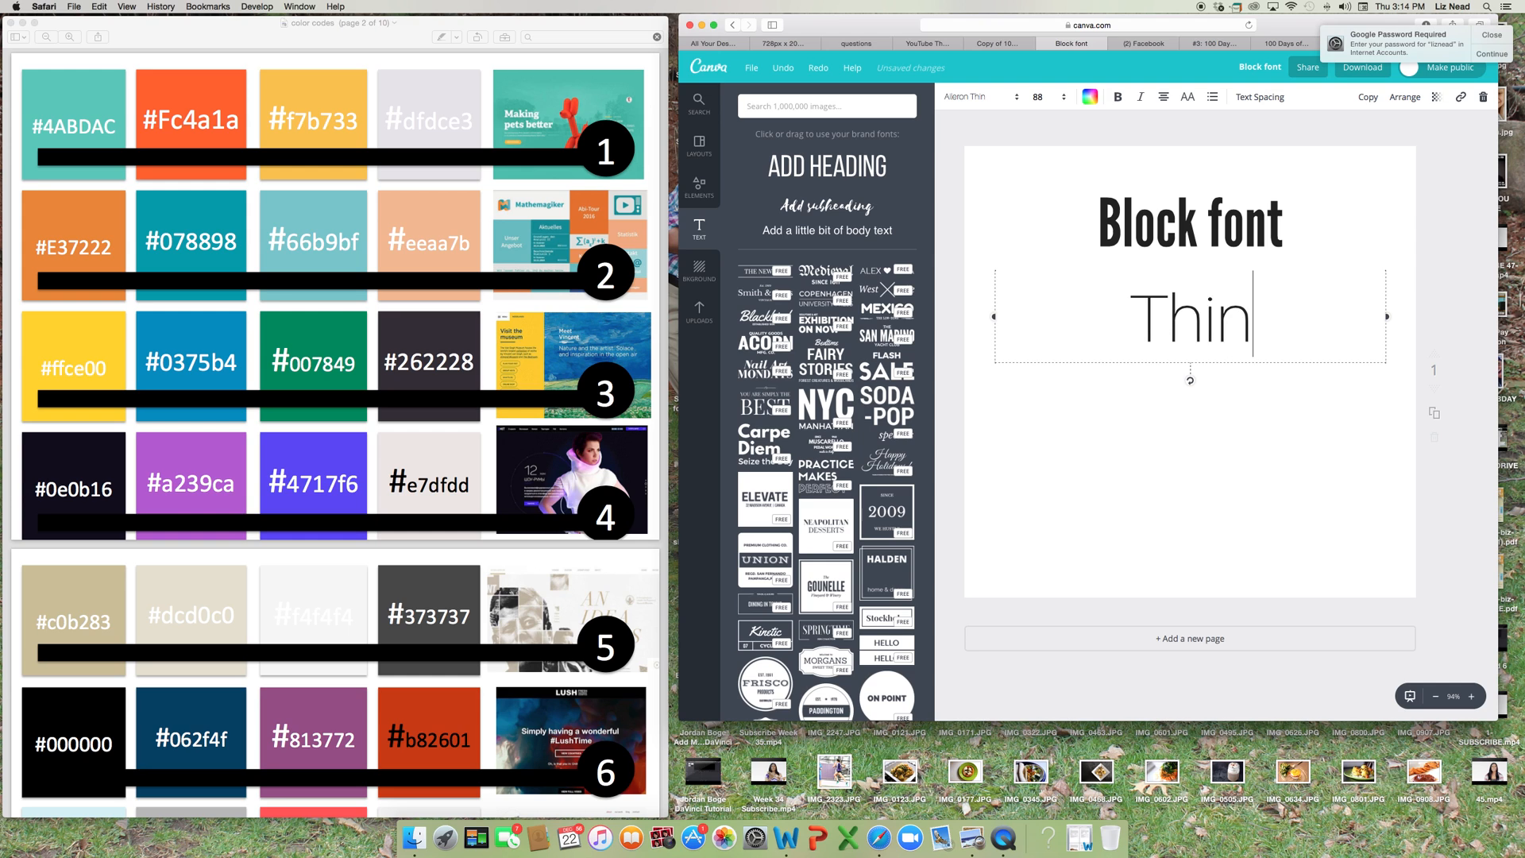
type(" line font")
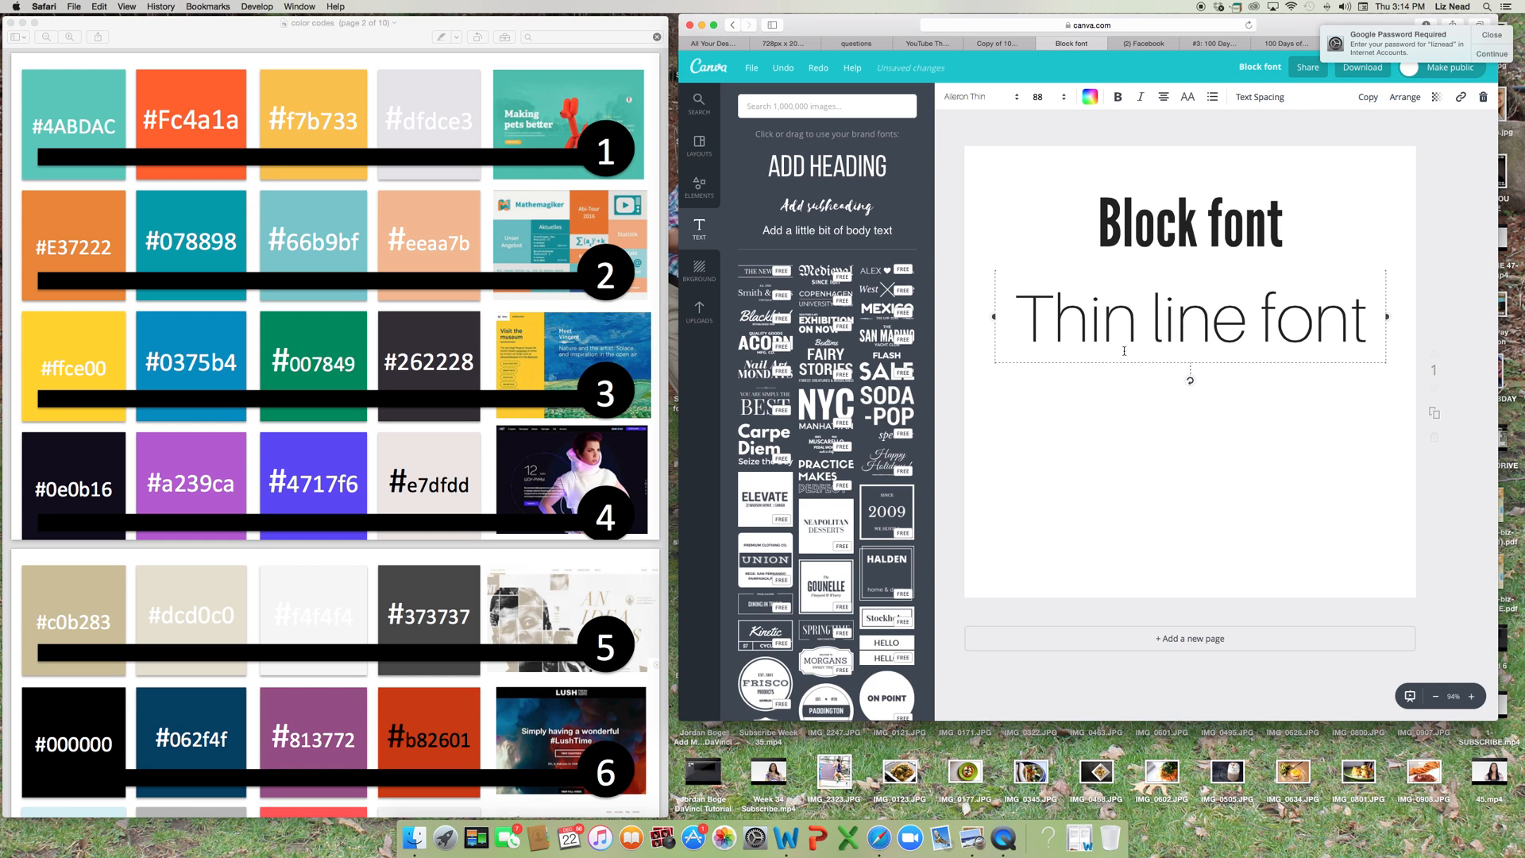
left_click(1080, 417)
Add a subheading text box and set its font to Brusher.
left_click(864, 208)
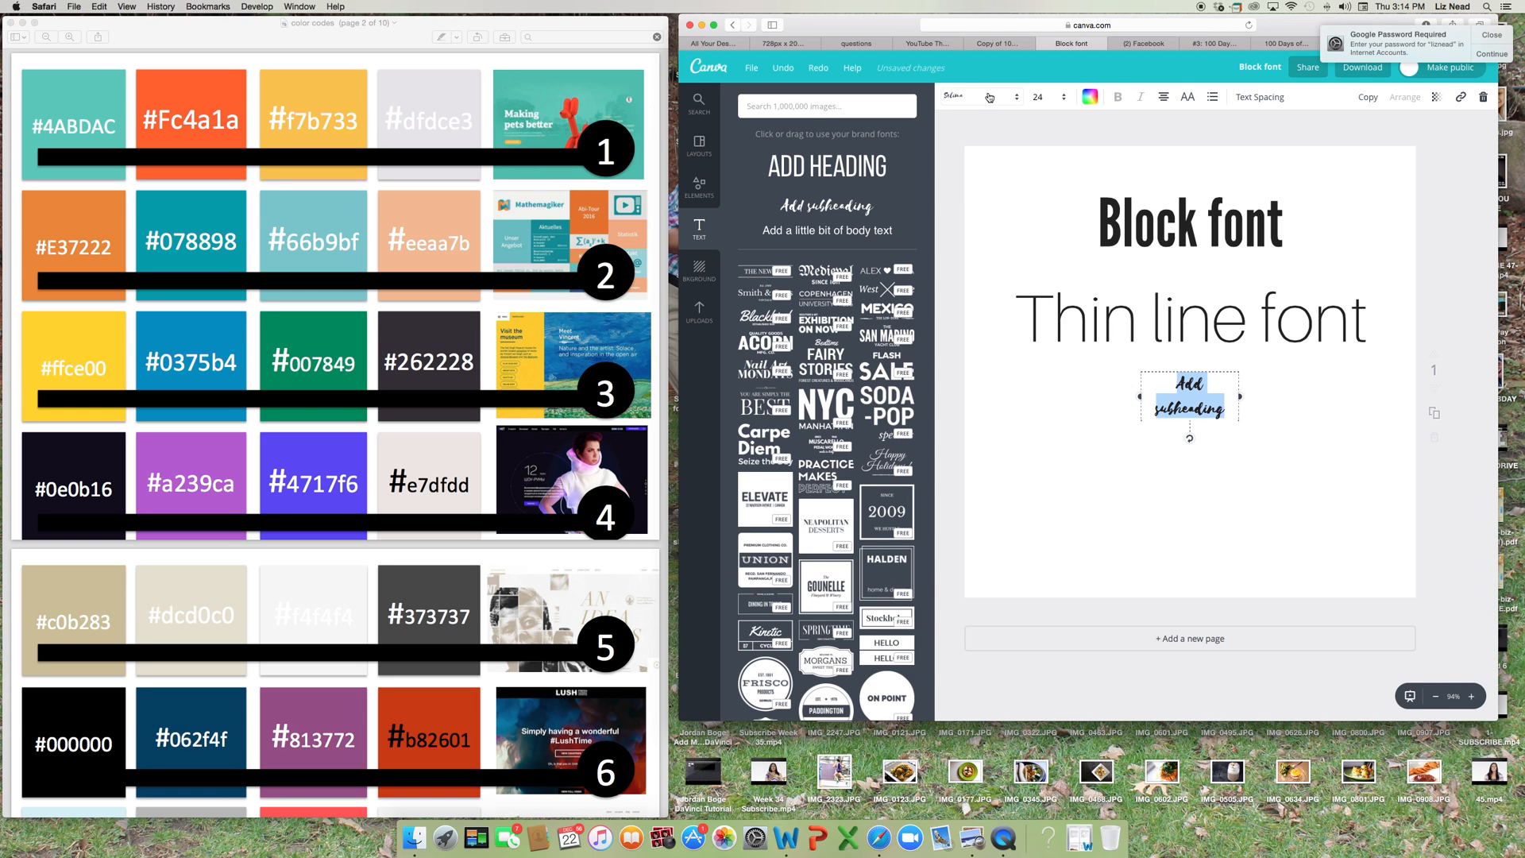
left_click(989, 97)
scroll(984, 428, "down", 3)
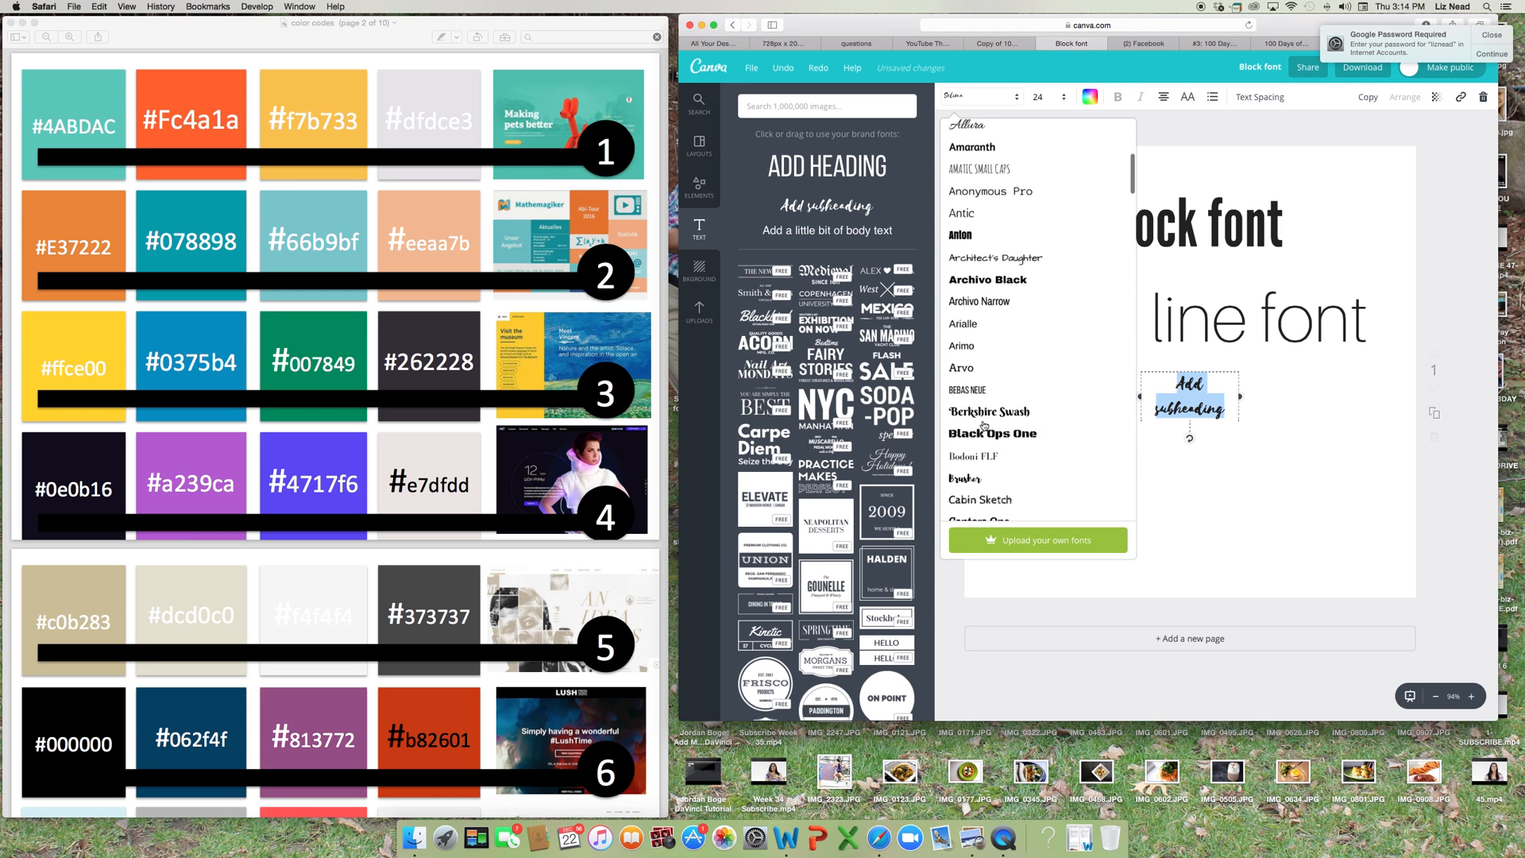
scroll(984, 426, "down", 2)
left_click(977, 429)
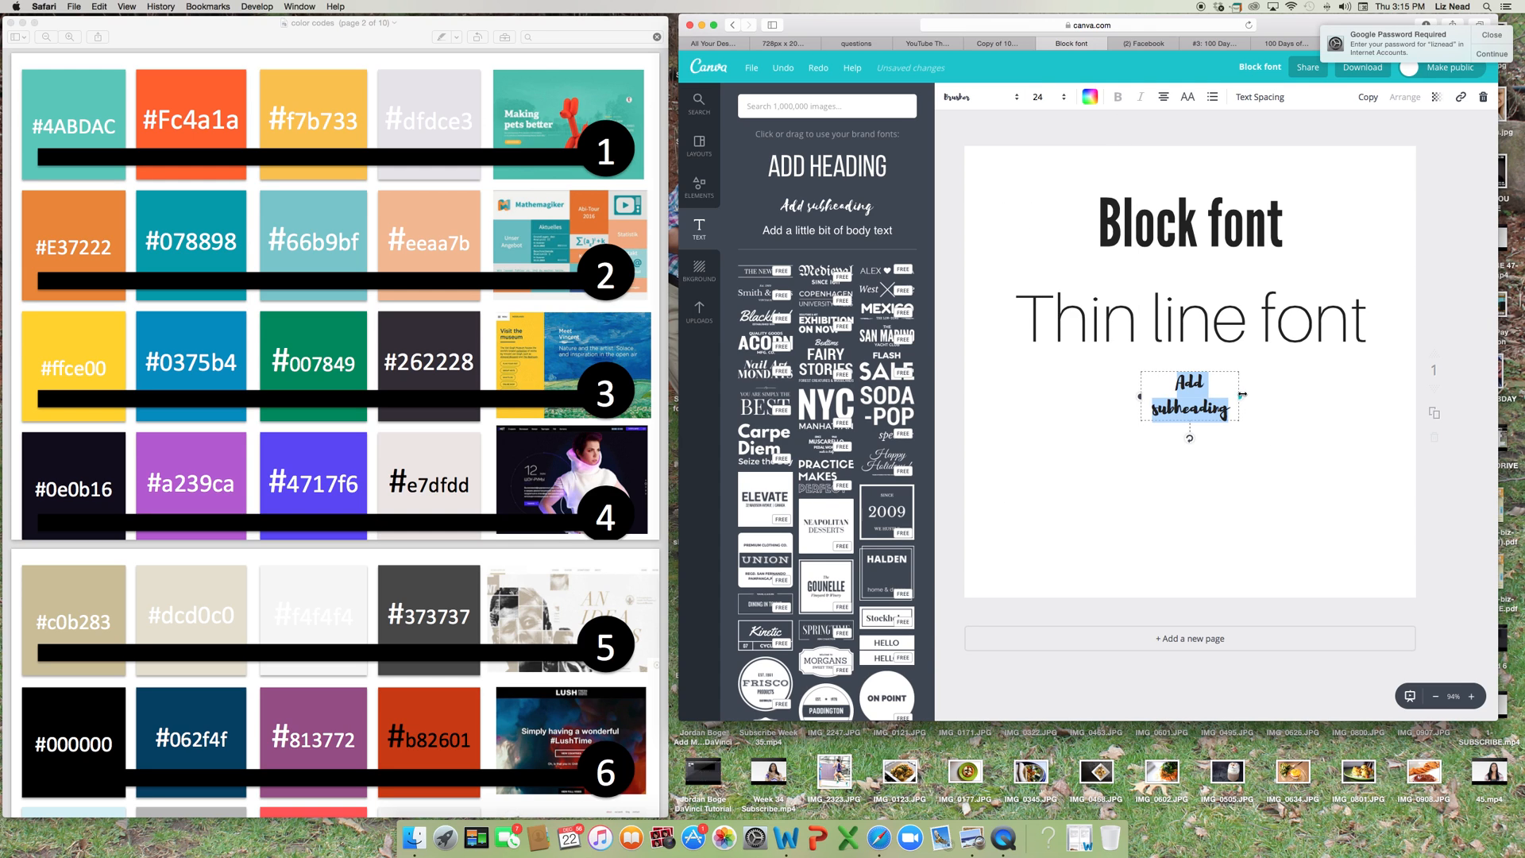
Widen the subheading box so its text fits on one line, and replace the text with "script font".
left_click_drag(1242, 394, 1365, 386)
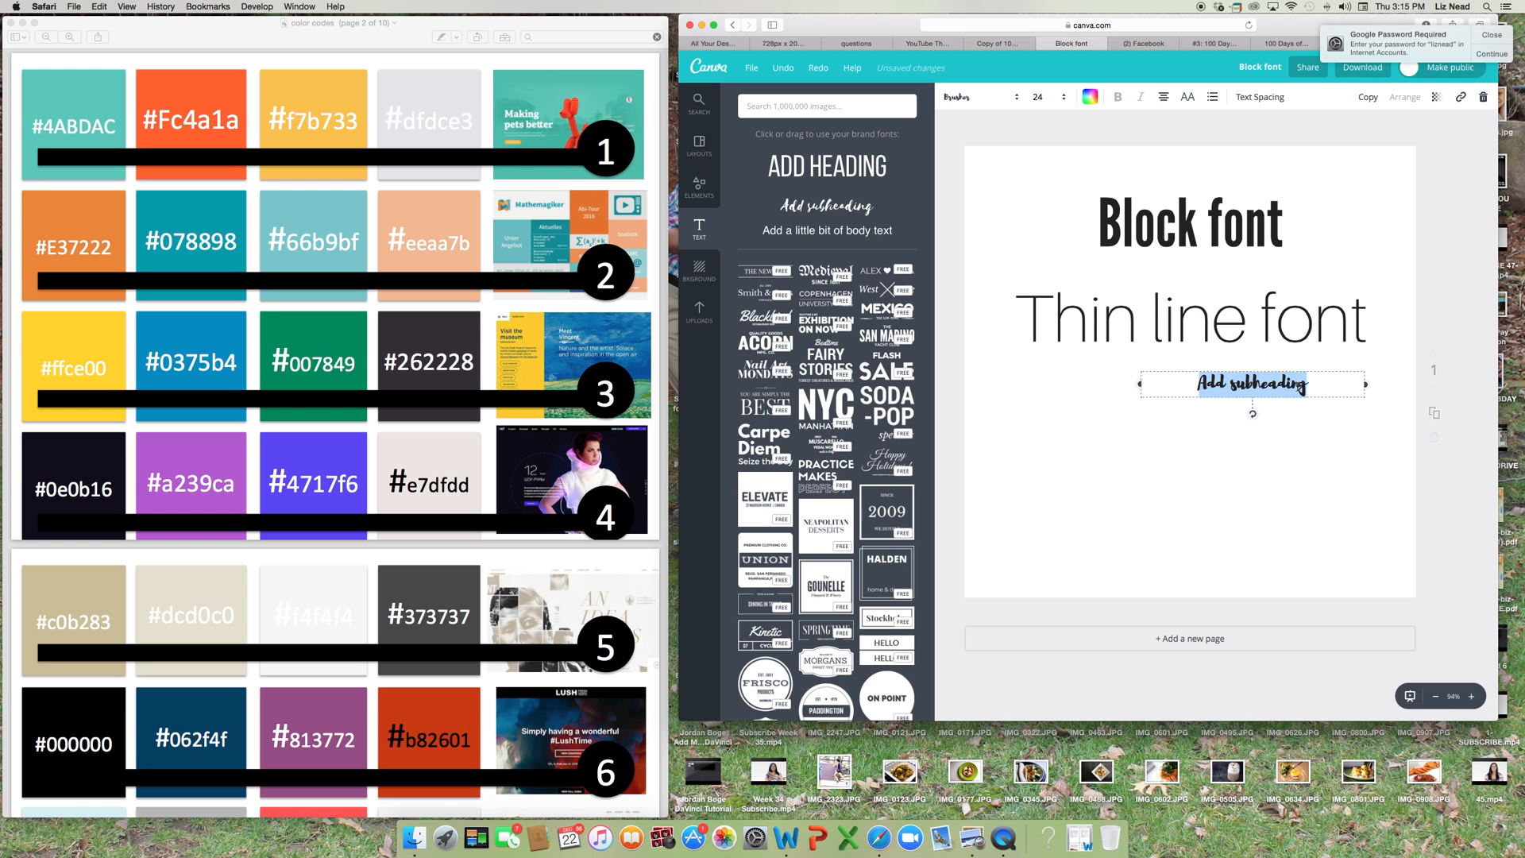
type("script font")
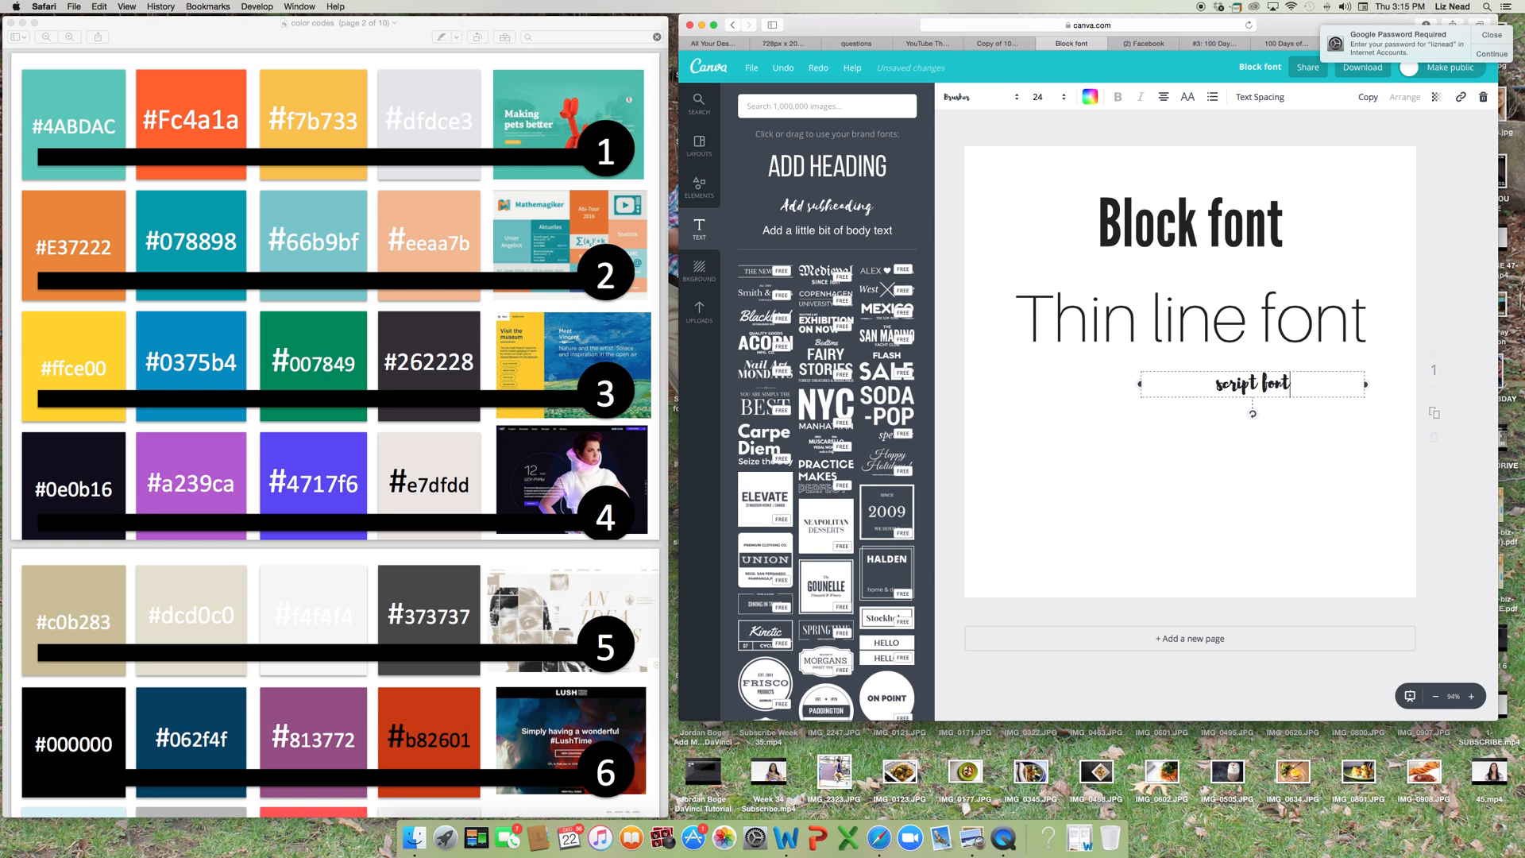
Set the "script font" text's size to 56 and centre it just below the "Thin line font" text.
left_click(1038, 97)
left_click(1039, 378)
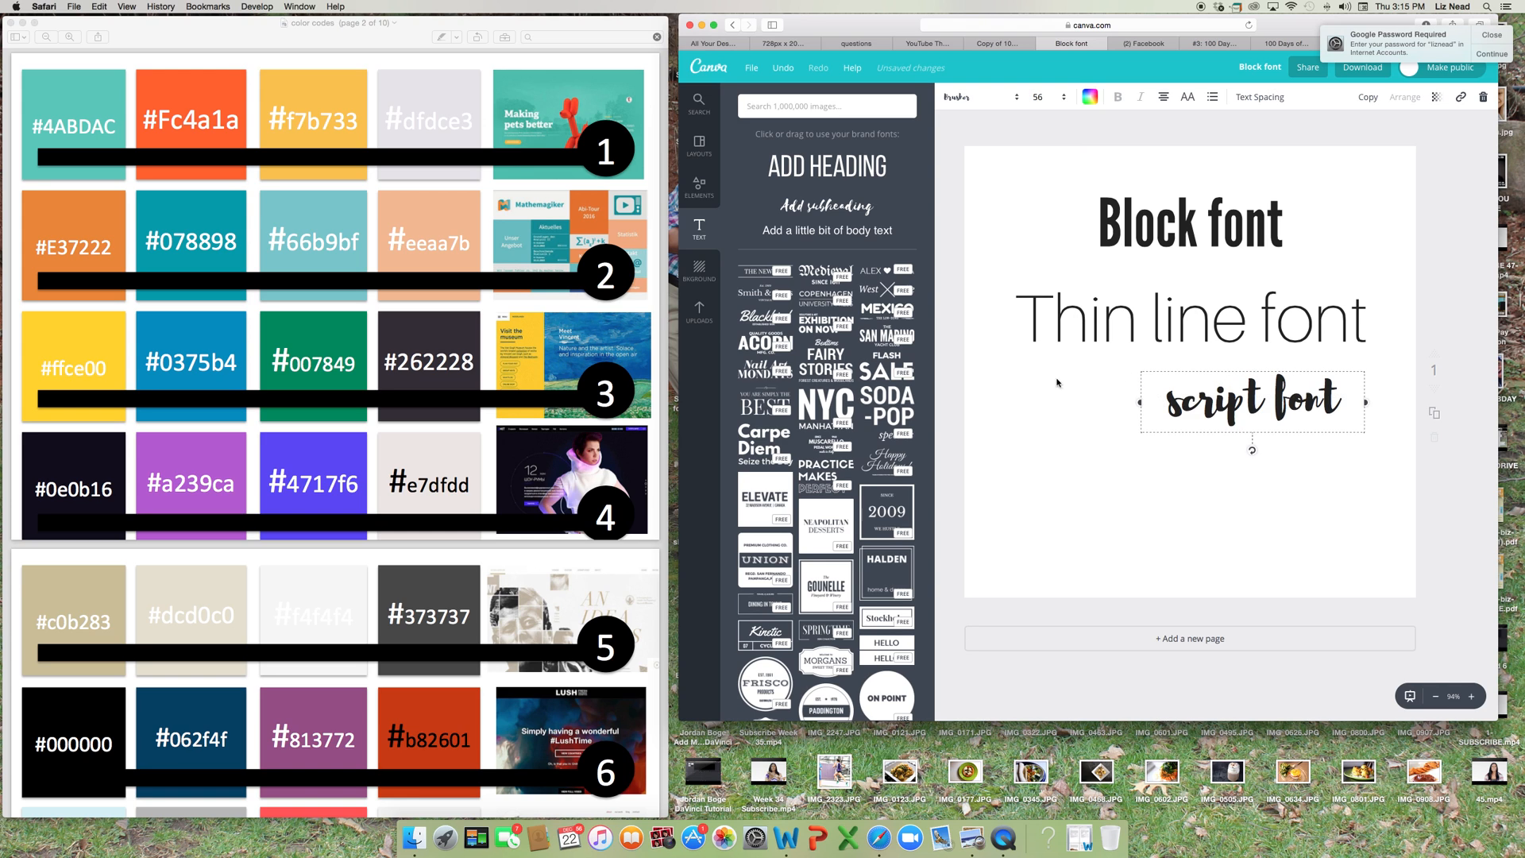
left_click_drag(1201, 367, 1146, 358)
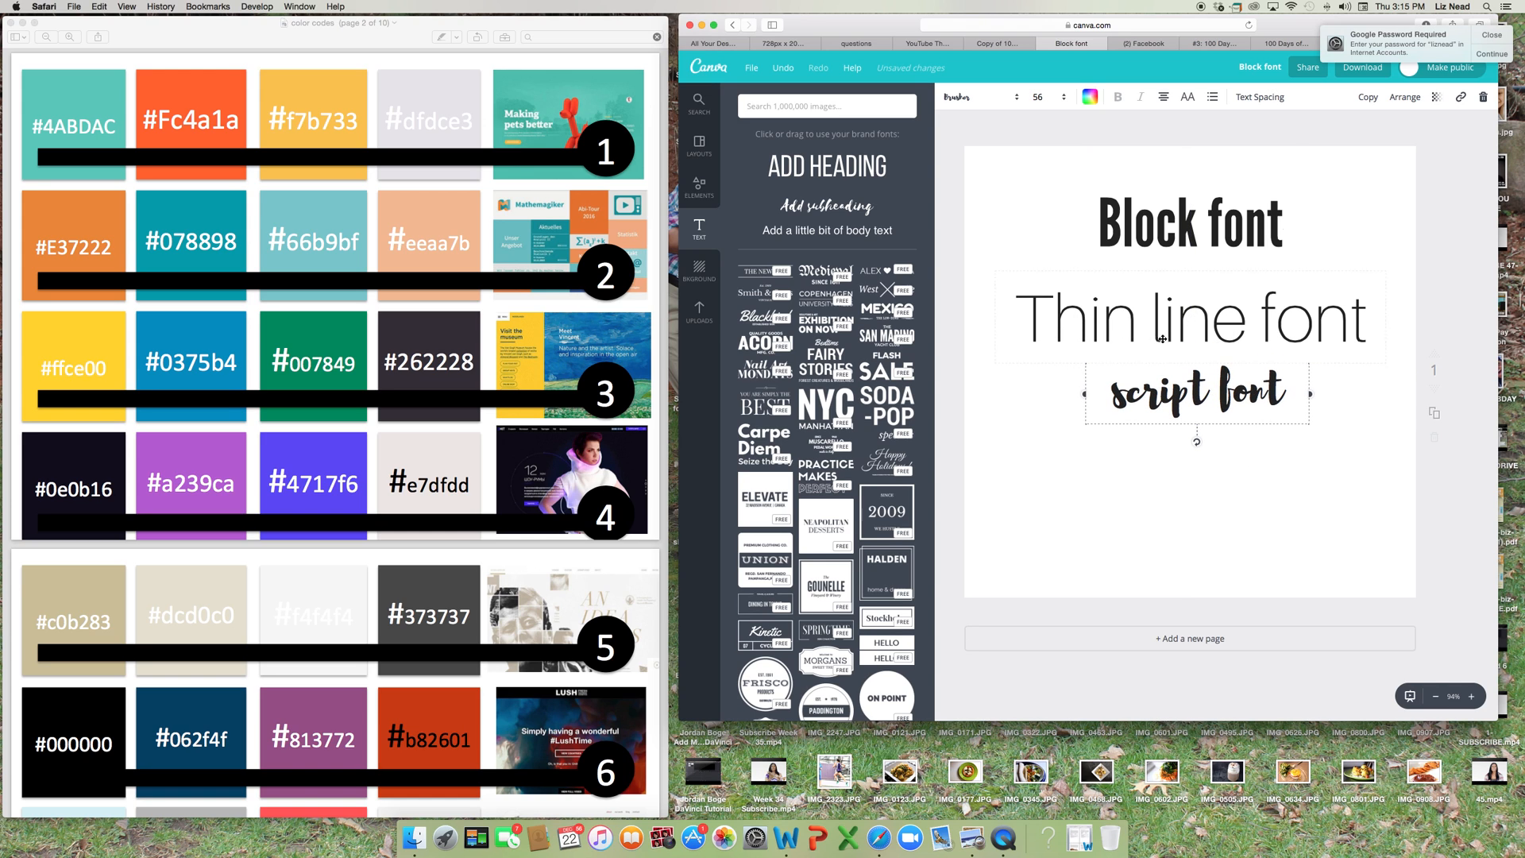
left_click(993, 155)
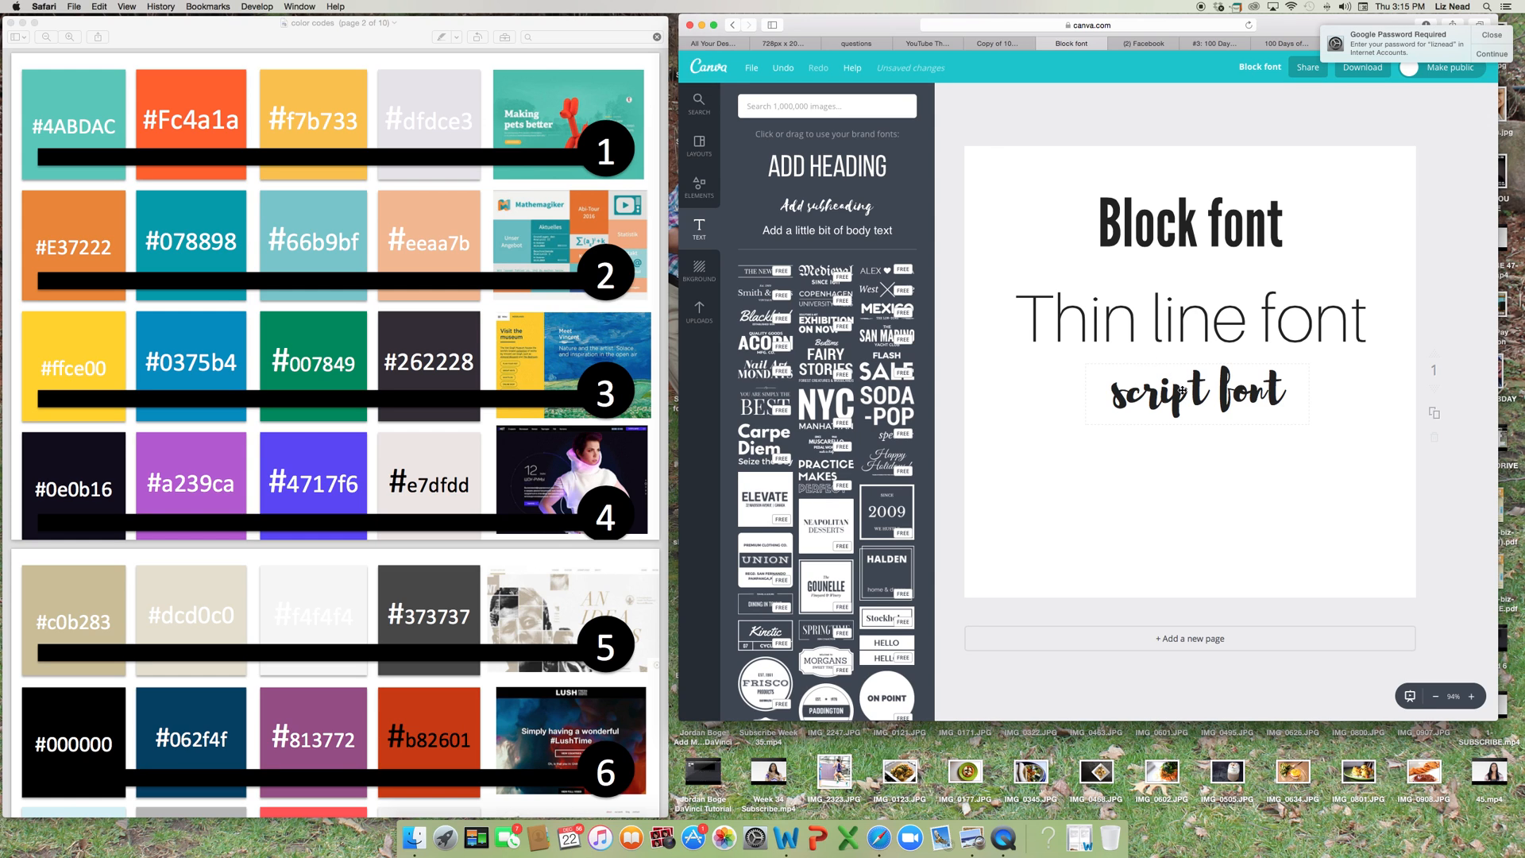
Nudge the "script font" text slightly lower beneath the "Thin line font" text.
left_click_drag(1182, 390, 1183, 399)
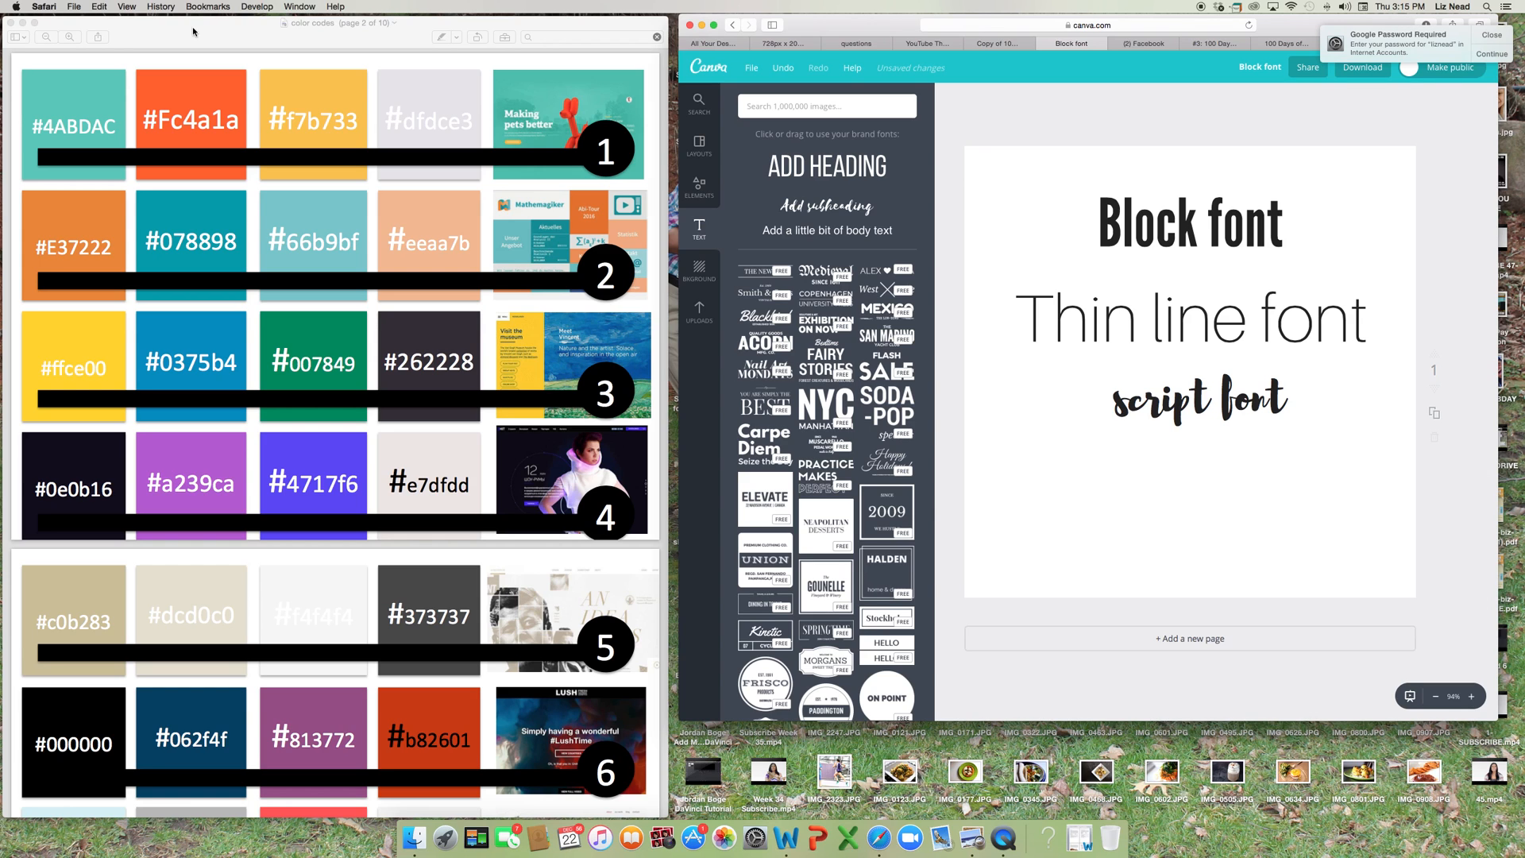
Switch to the color codes document in Preview, browse its numbered palettes down to palette 34, and place its window beside the design.
left_click_drag(192, 26, 538, 38)
scroll(506, 369, "down", 15)
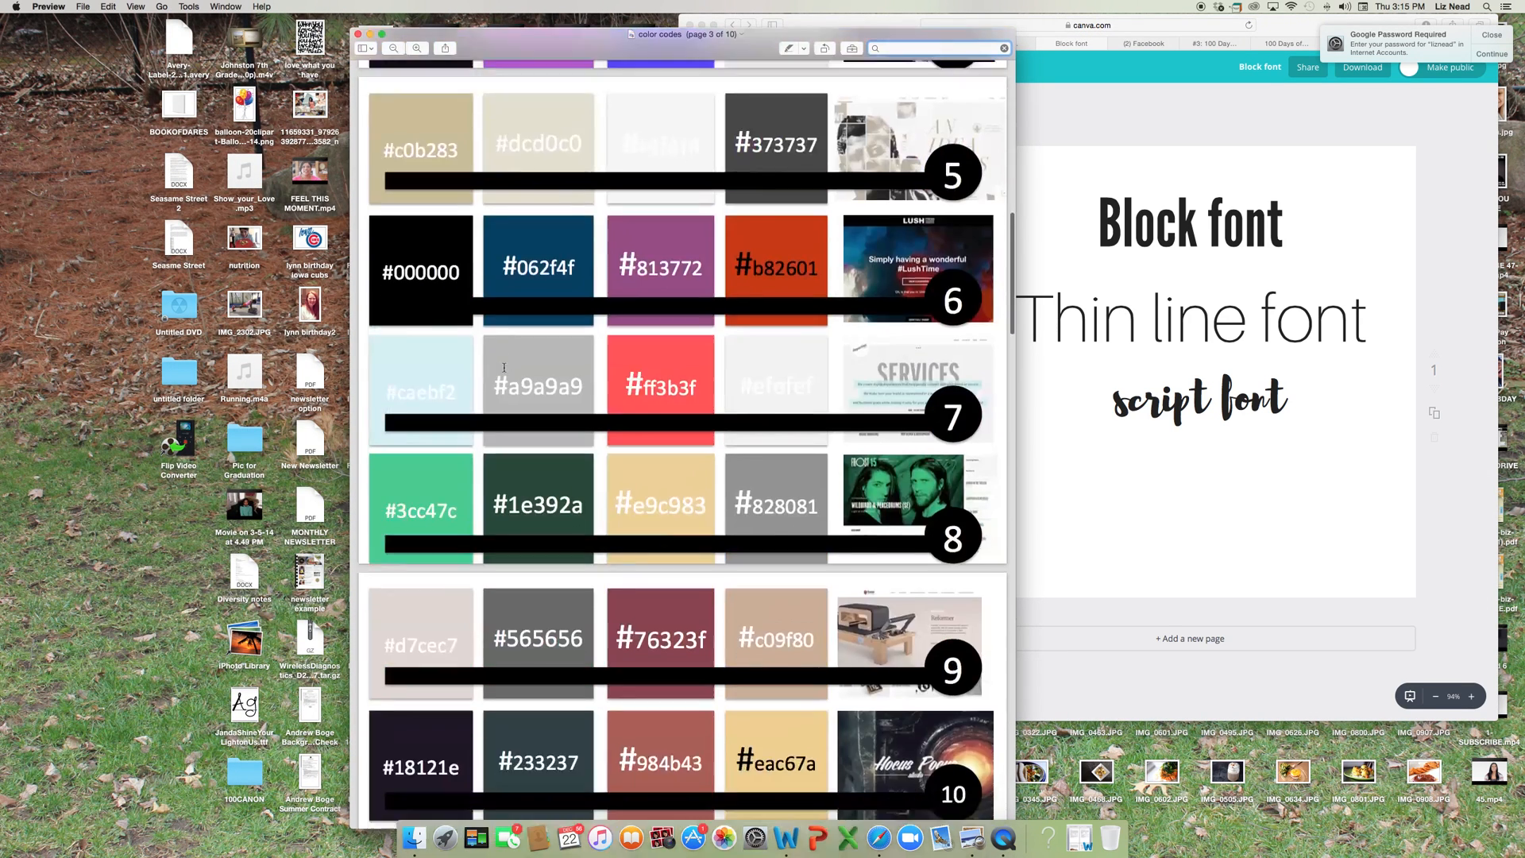
scroll(504, 367, "down", 20)
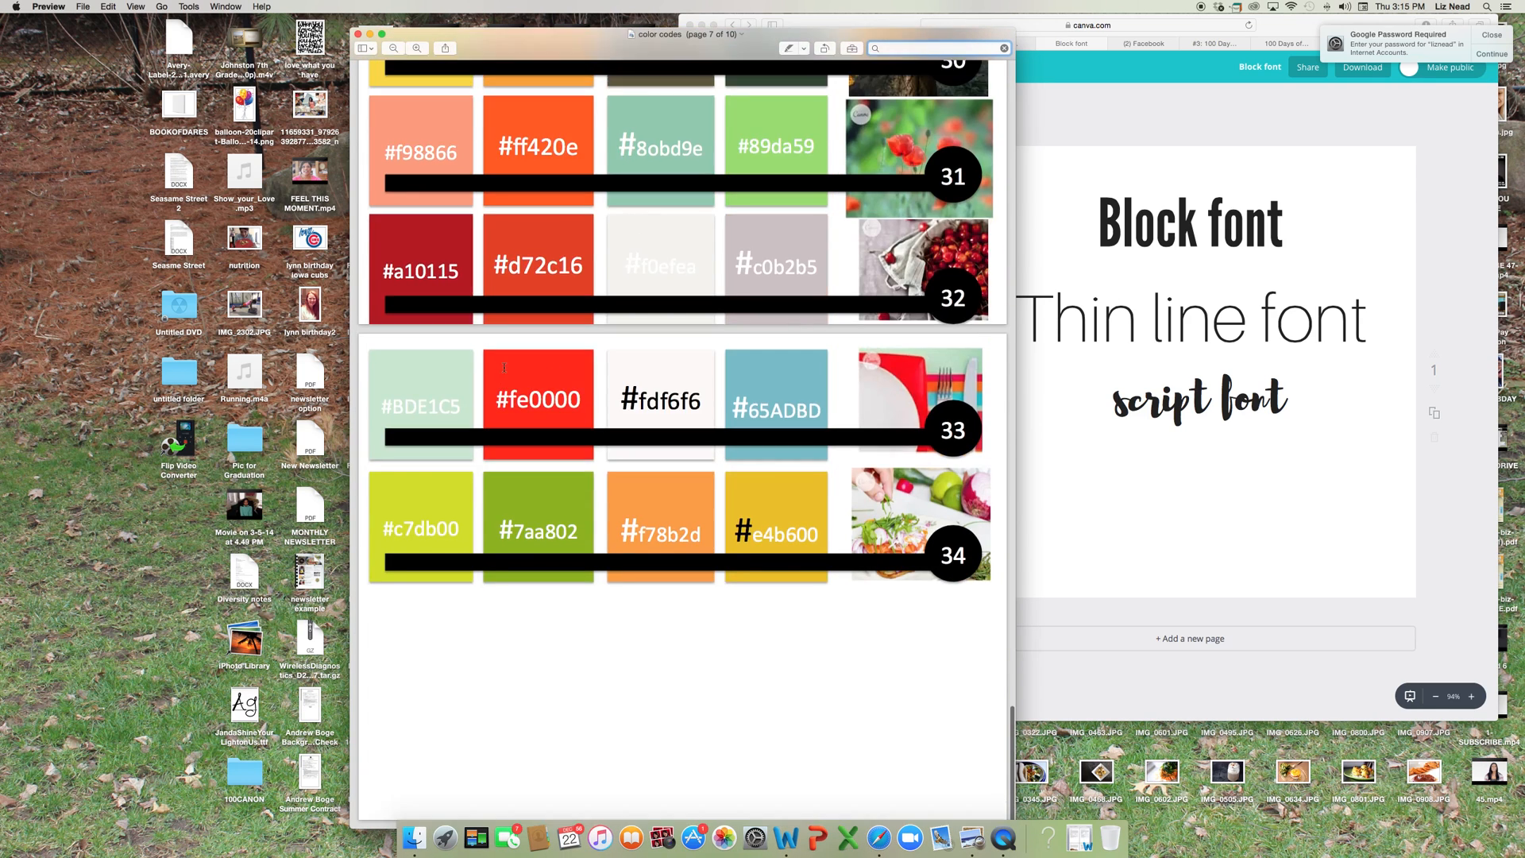
scroll(504, 367, "up", 6)
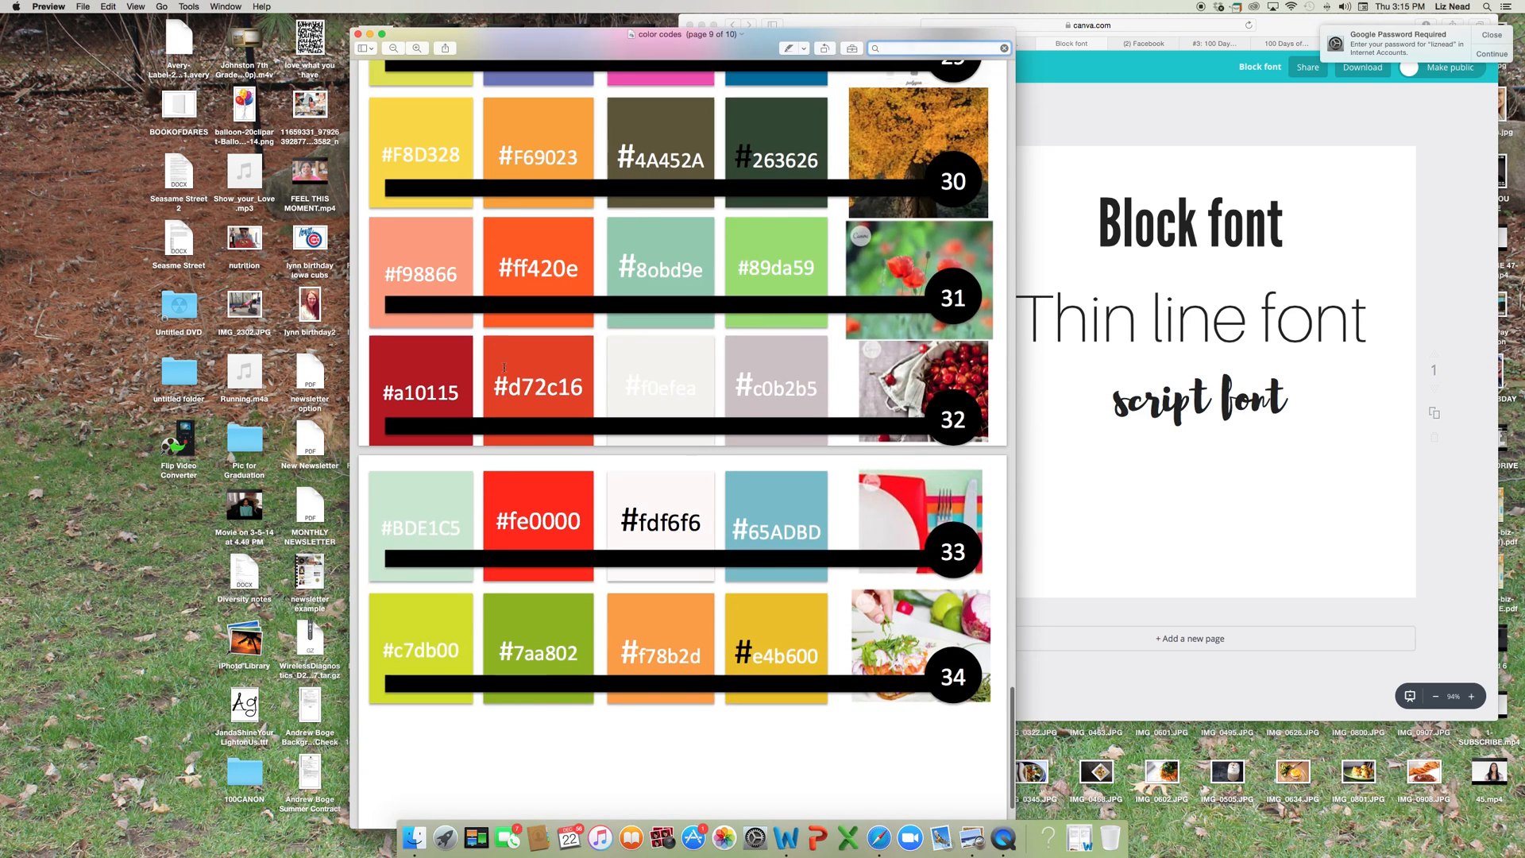
scroll(503, 367, "up", 5)
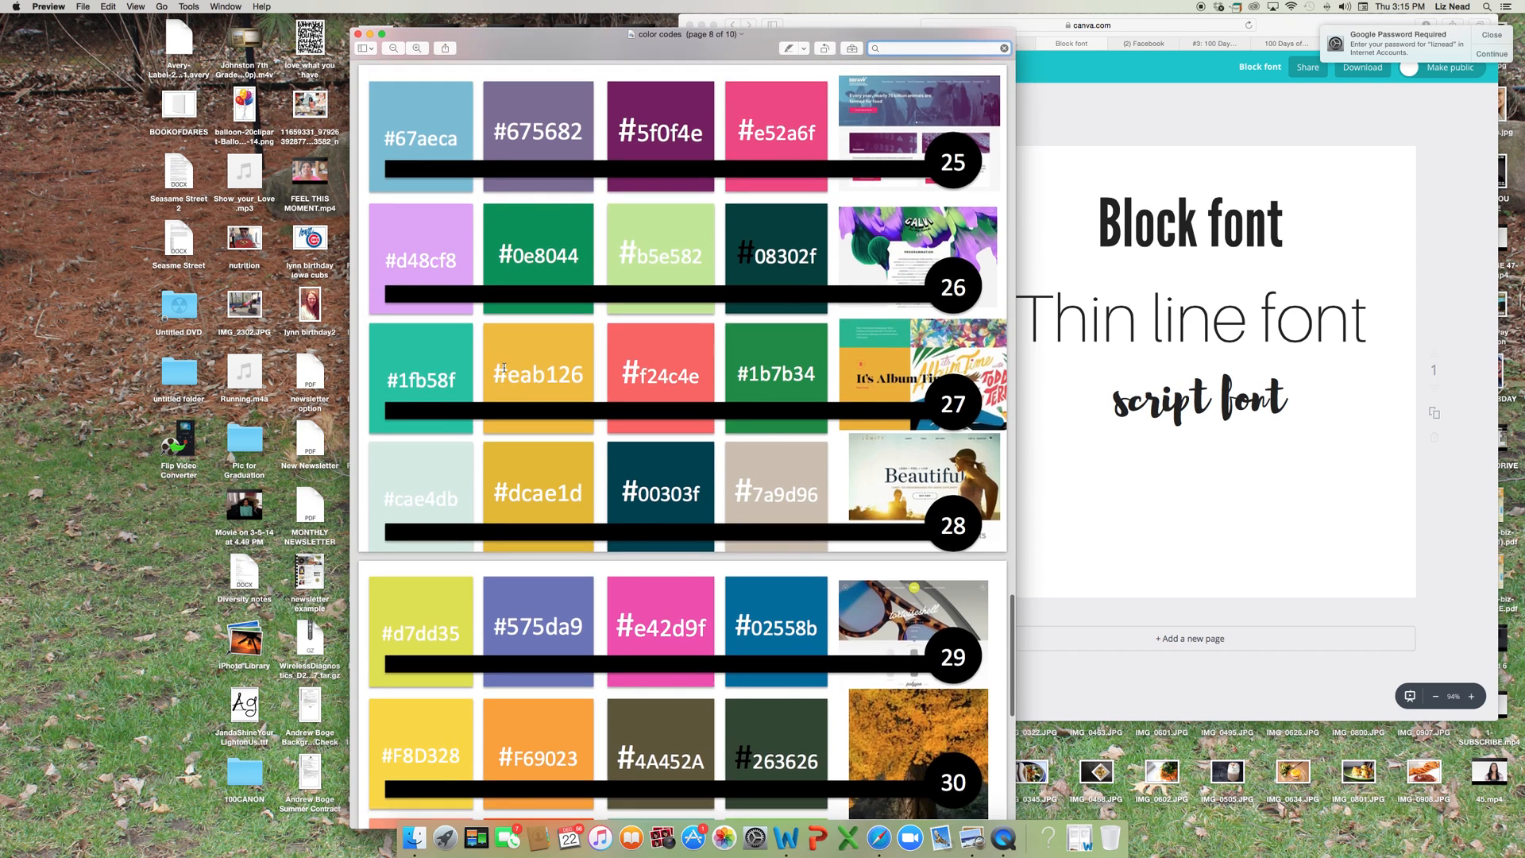
scroll(504, 367, "up", 2)
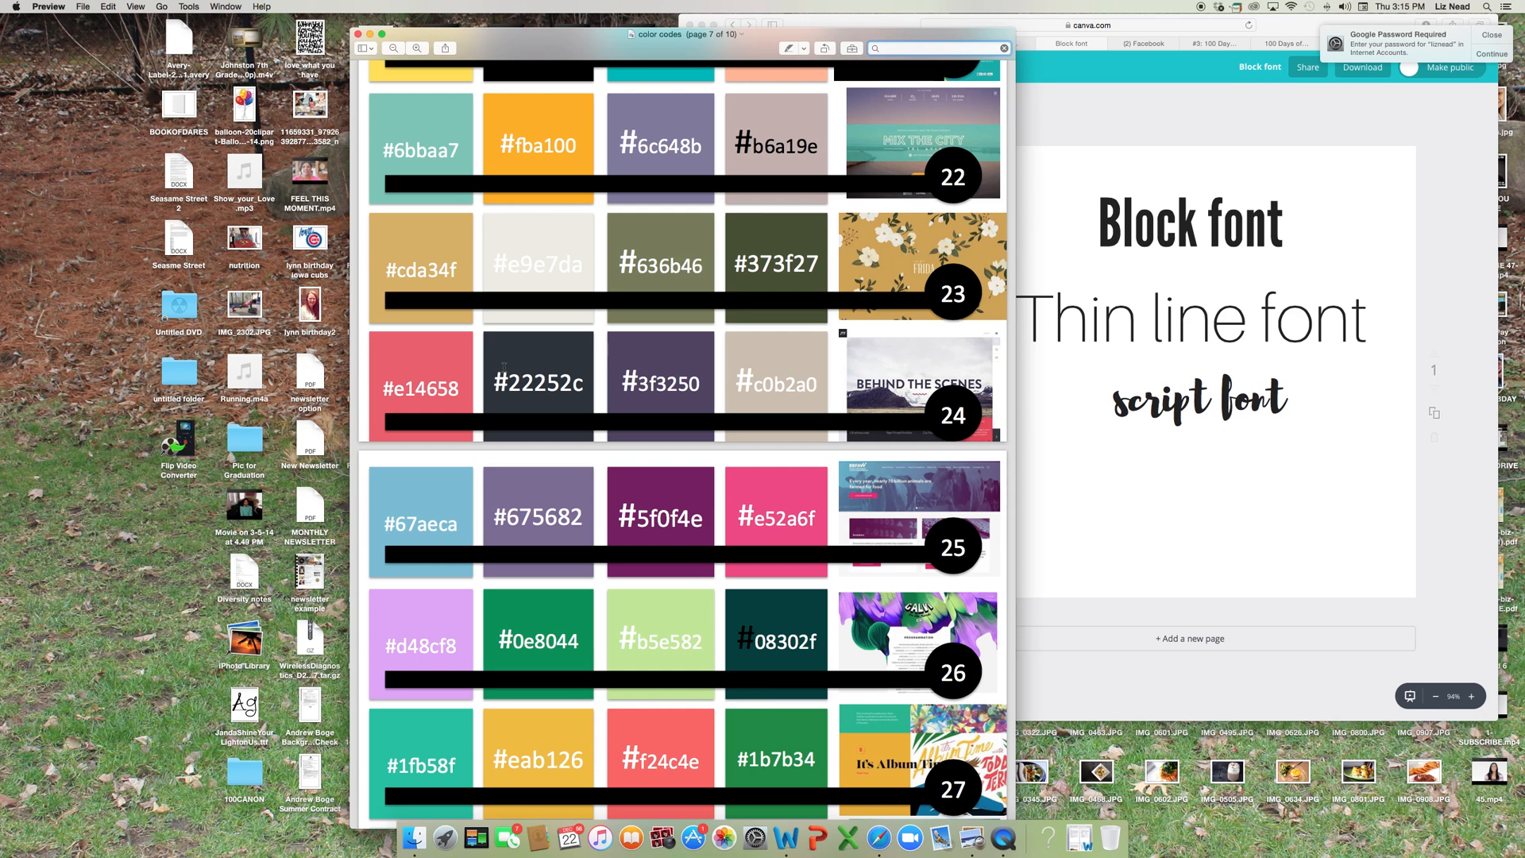
scroll(695, 488, "down", 20)
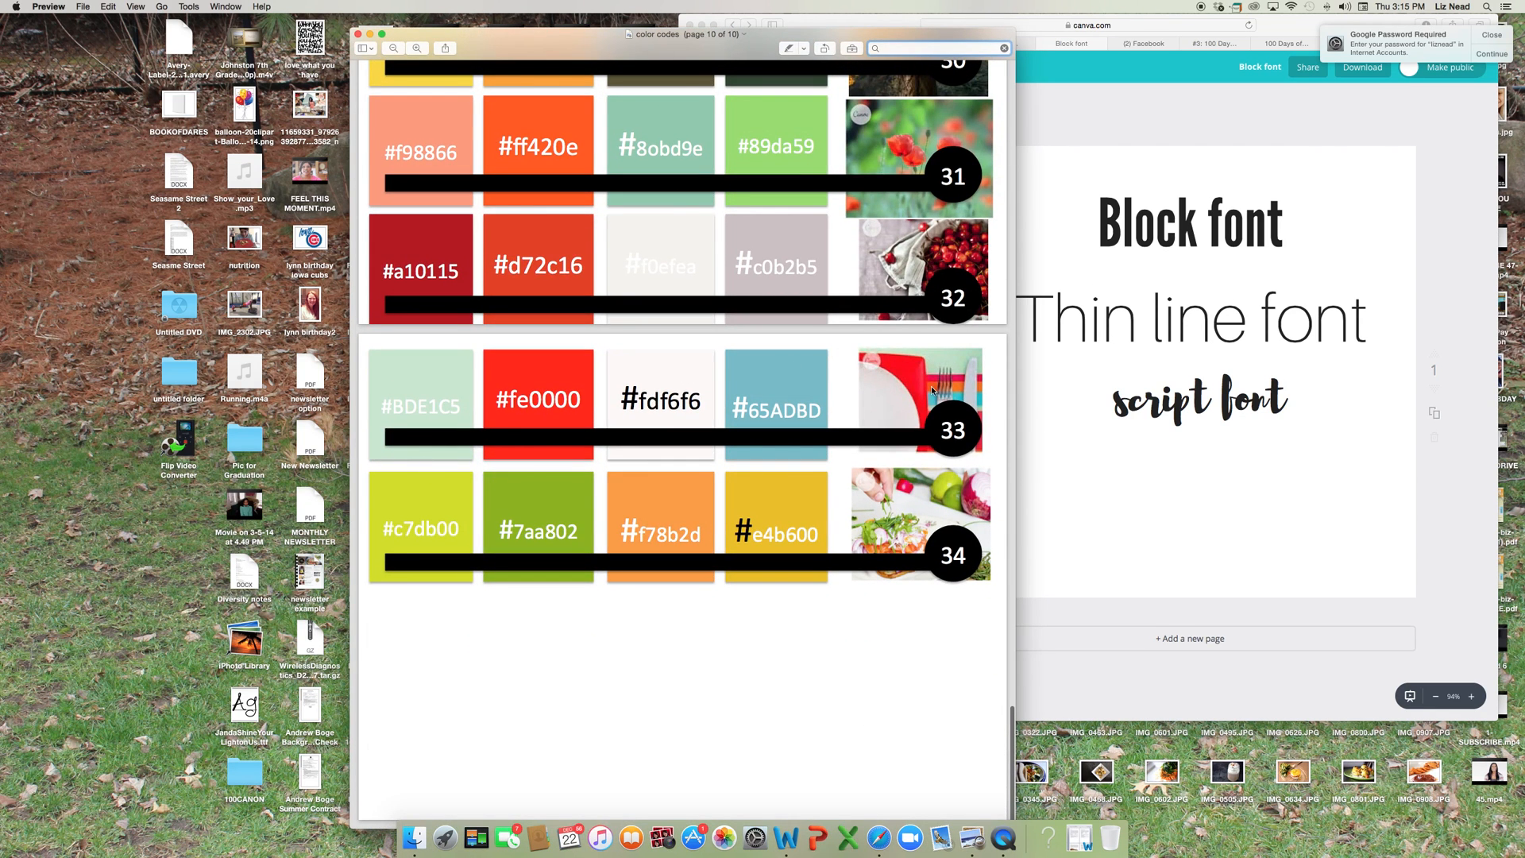
left_click_drag(880, 37, 630, 26)
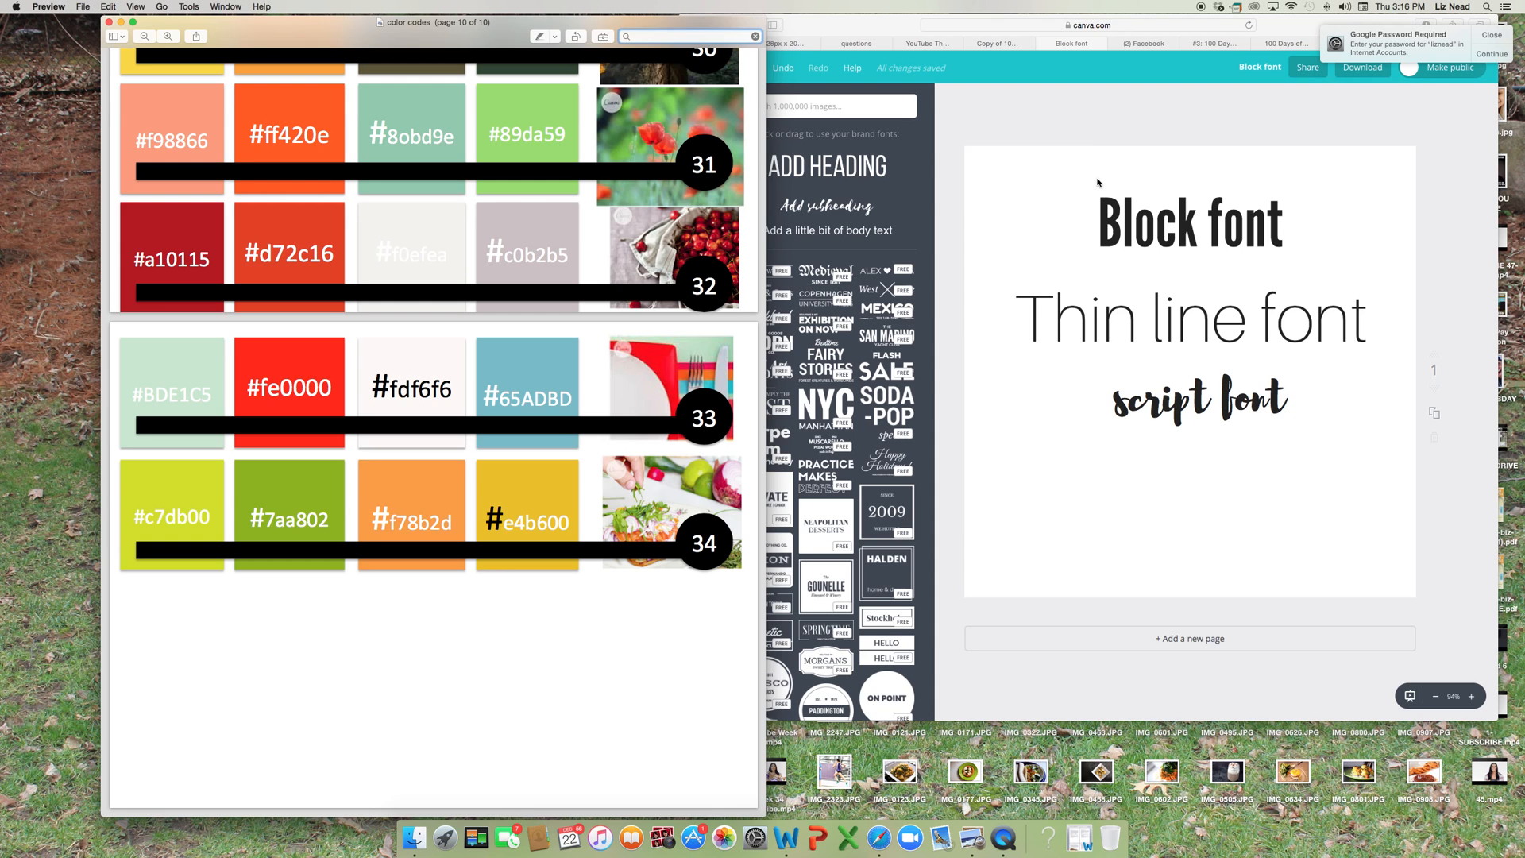
Switch back to Canva, add a solid square shape, and shrink it to a small square near the page's lower-left corner.
left_click(871, 25)
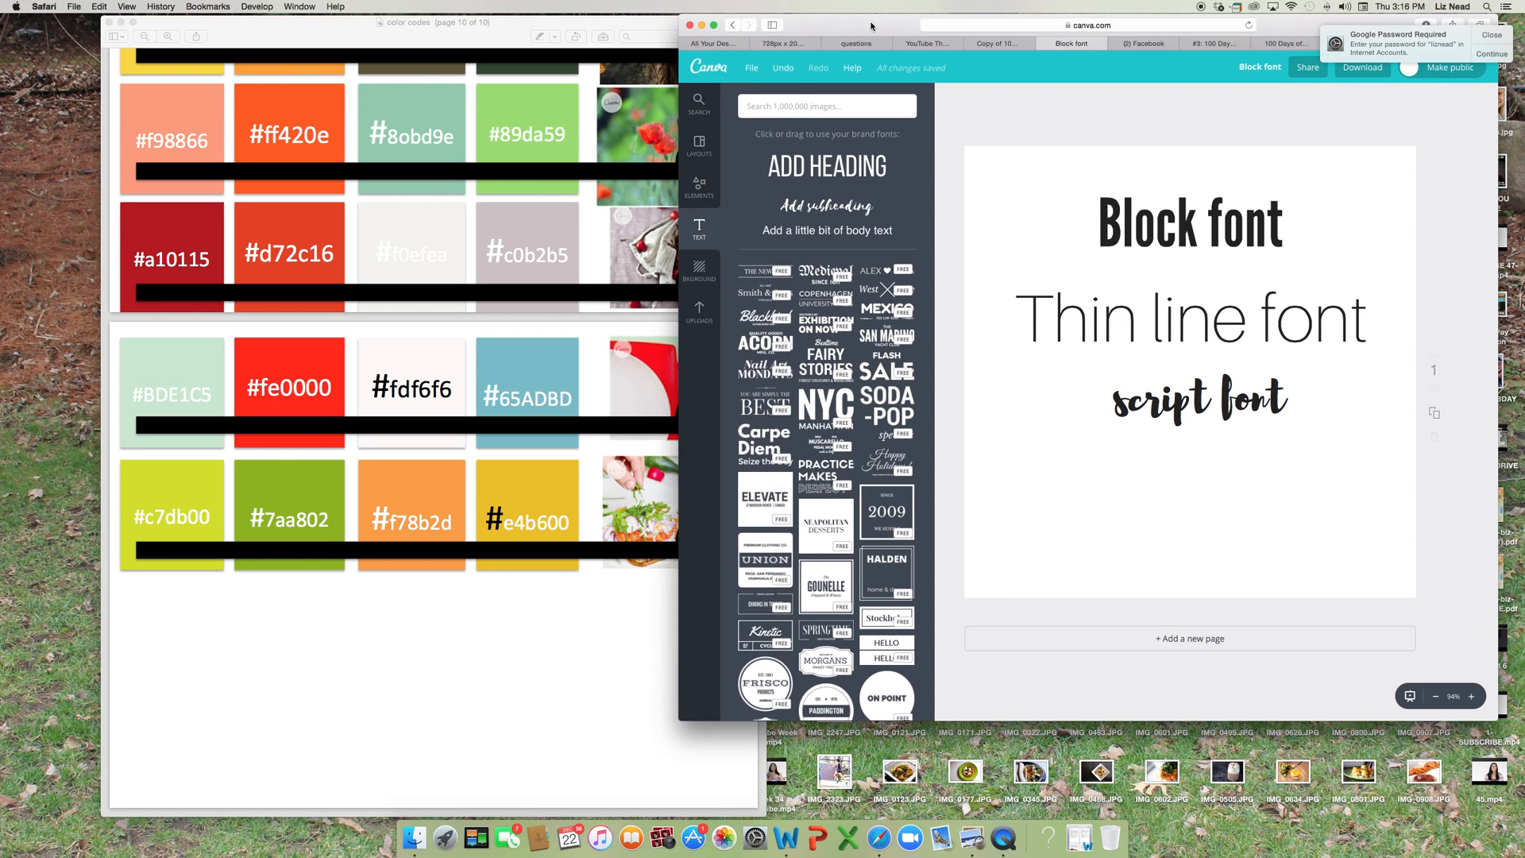
left_click(708, 194)
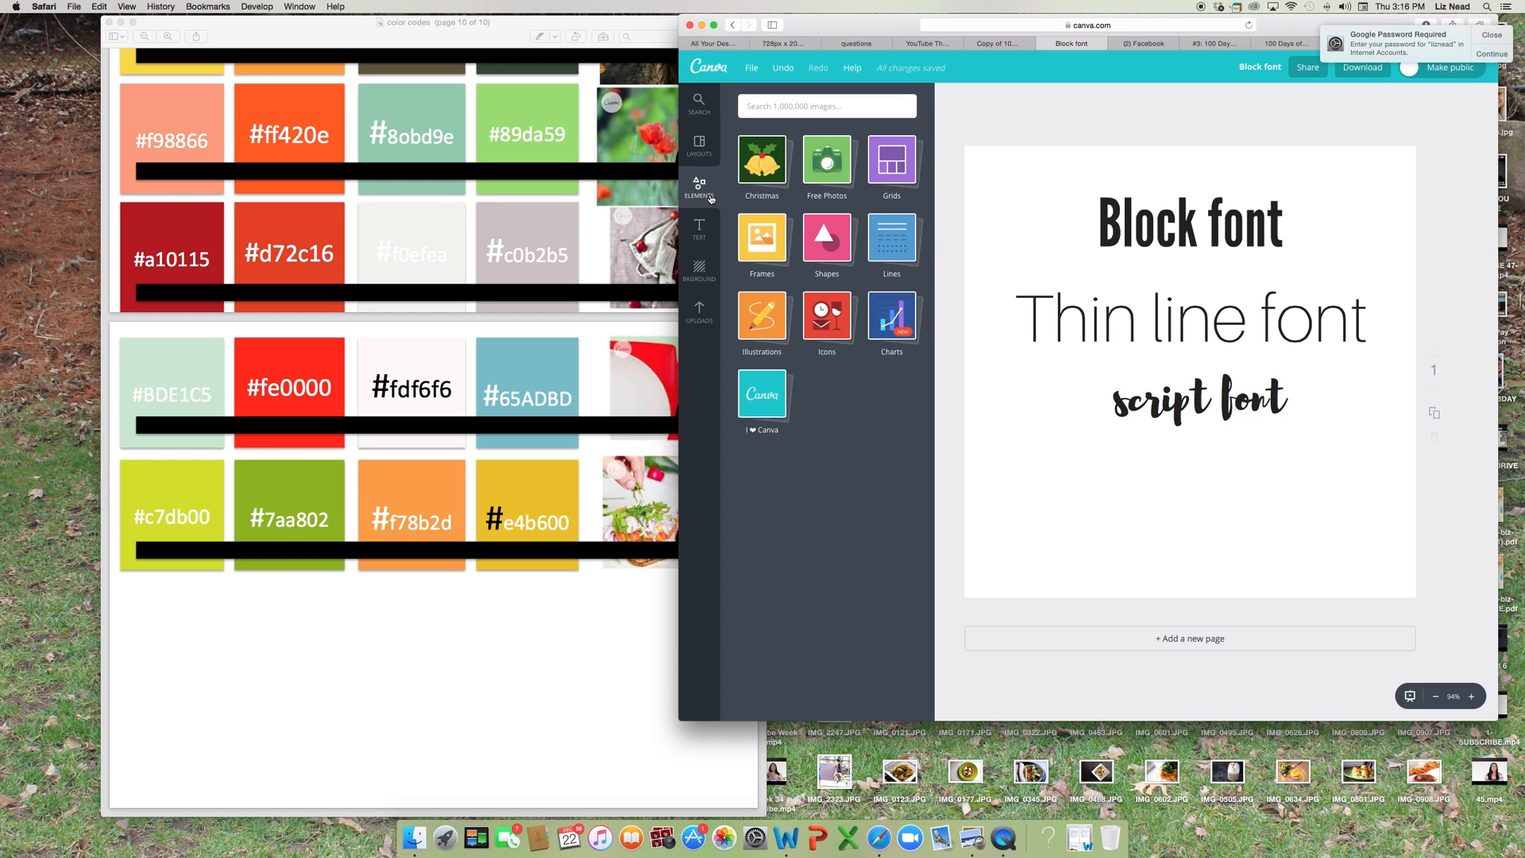
left_click(830, 248)
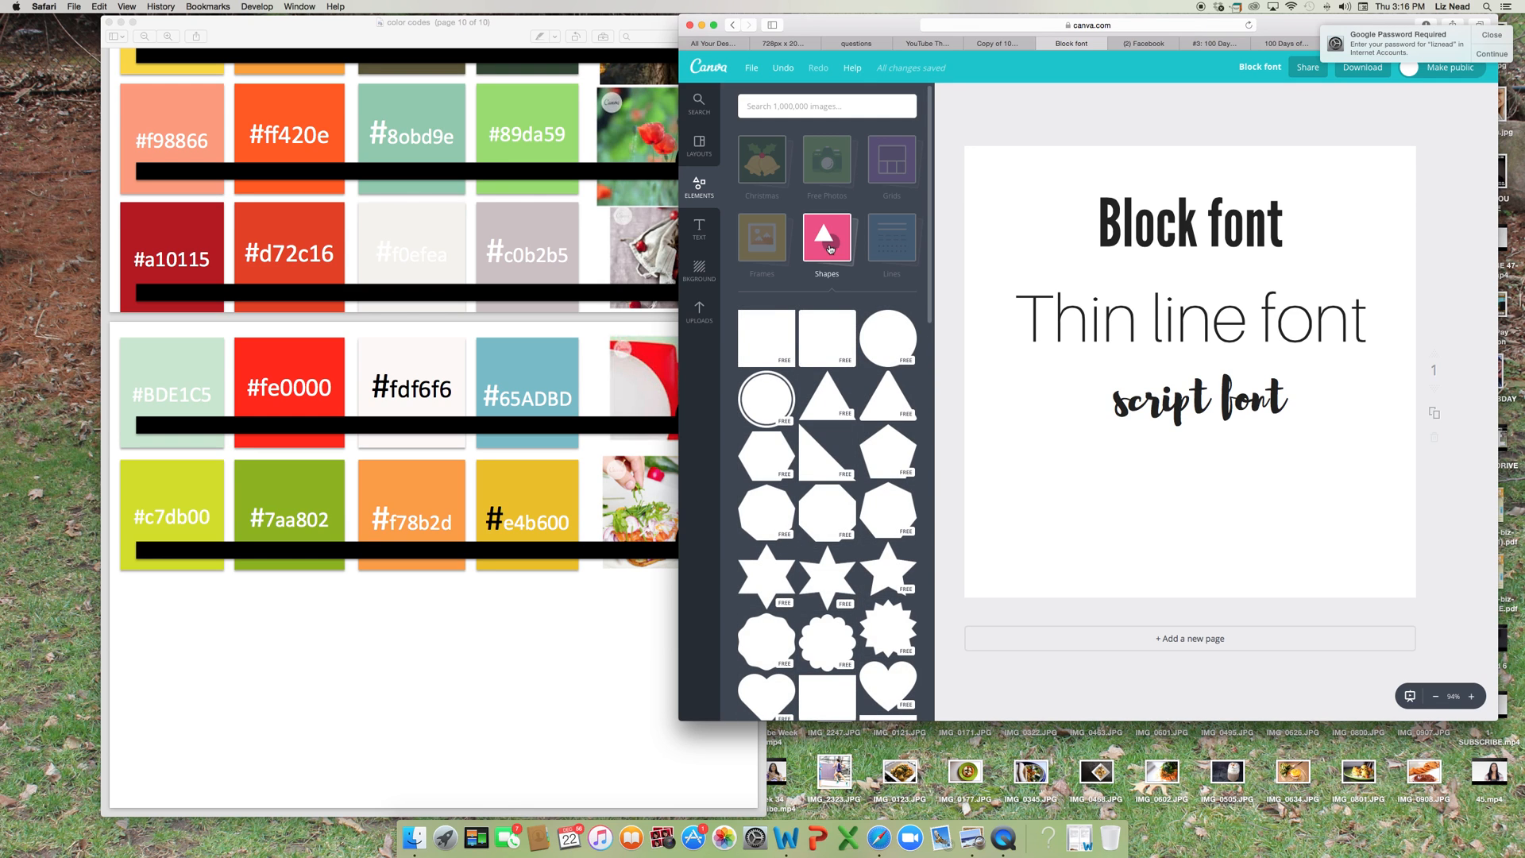
left_click(760, 340)
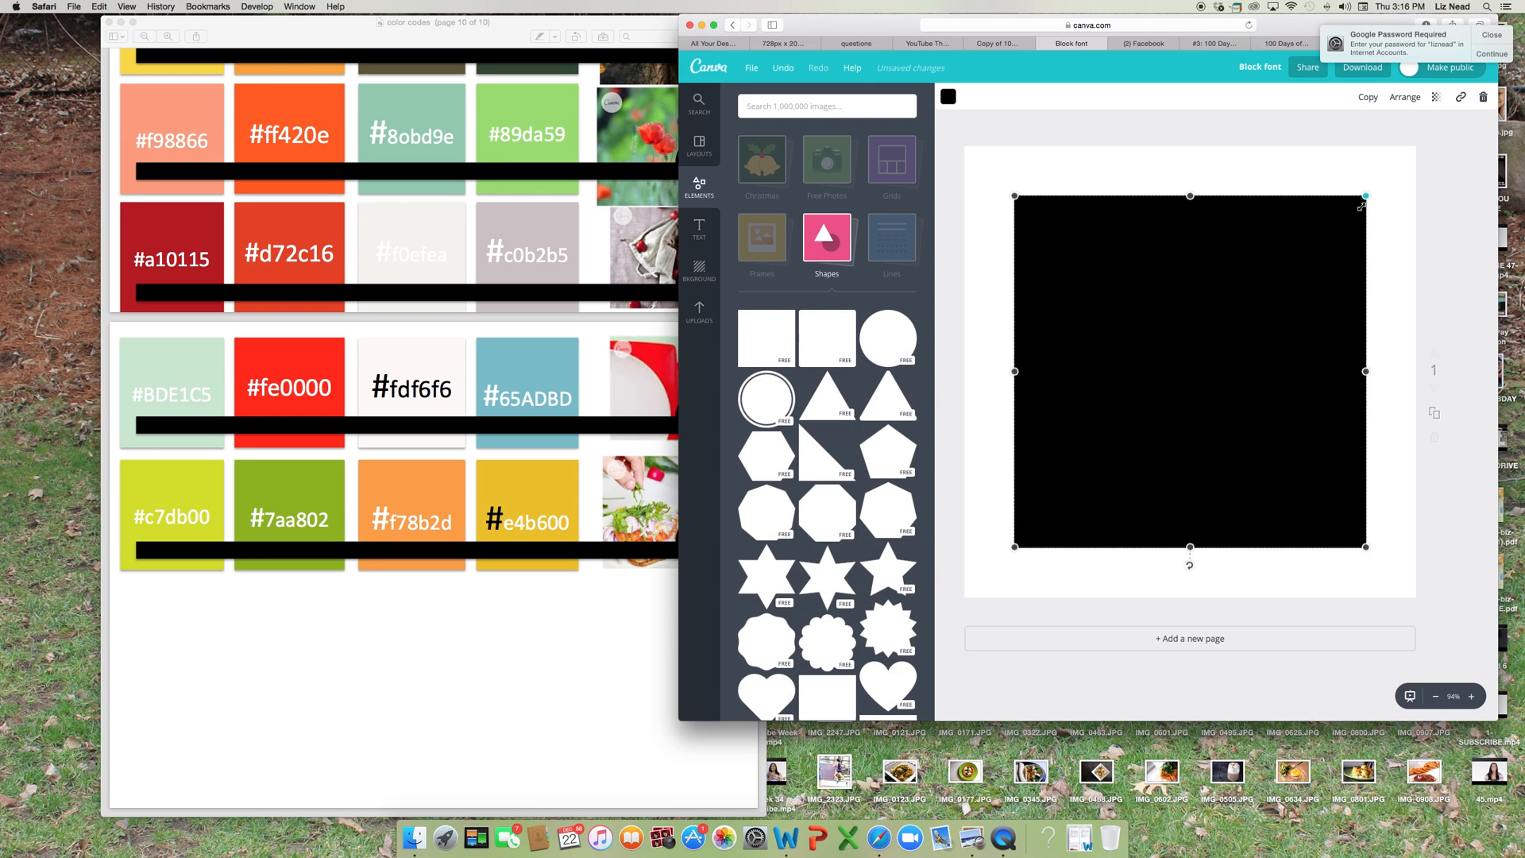
left_click_drag(1363, 200, 1042, 481)
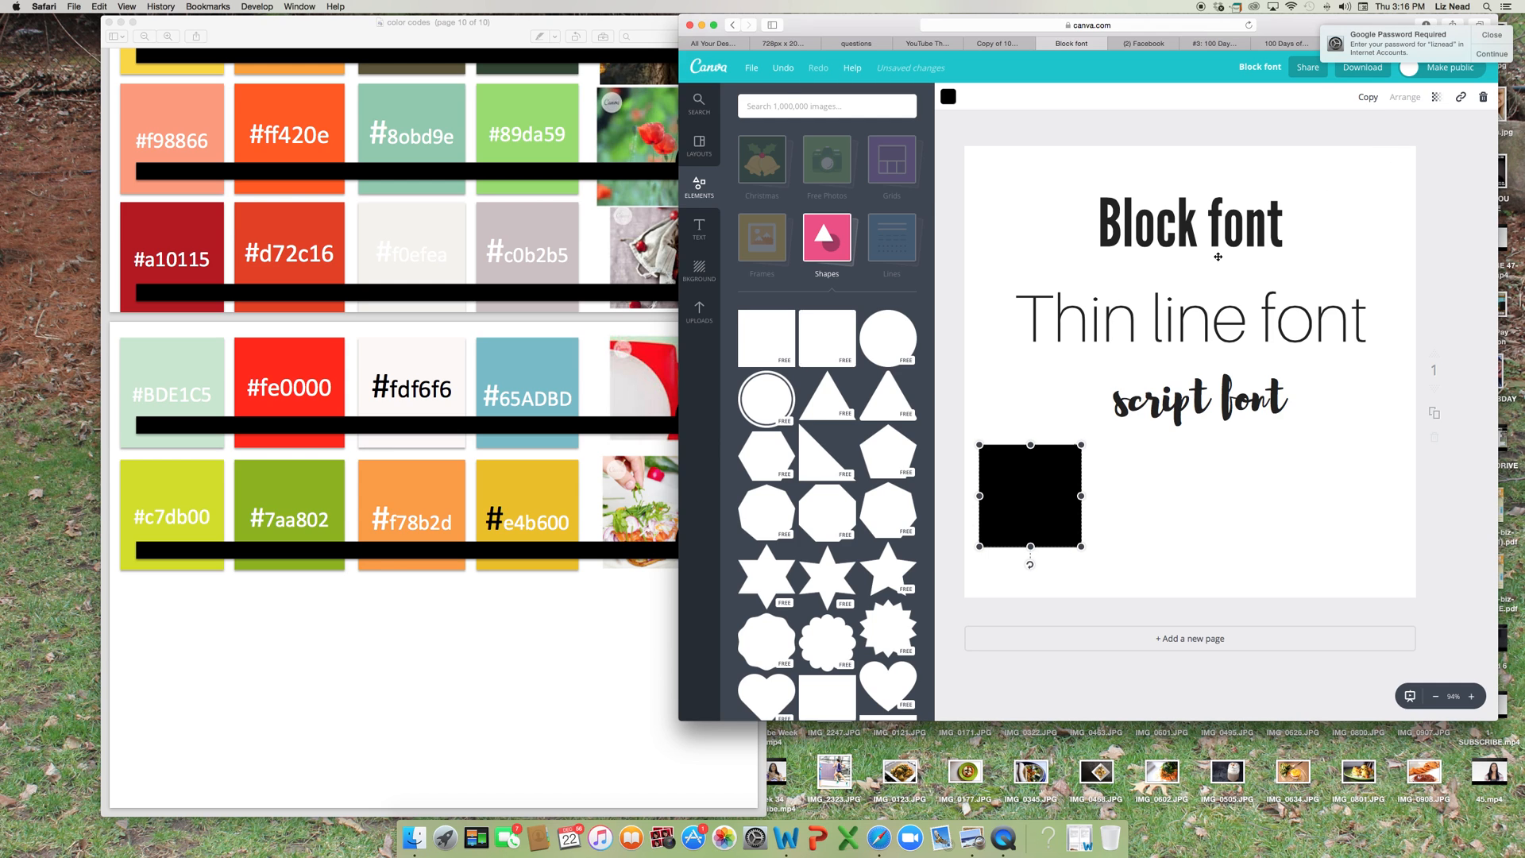
Duplicate the small black square three times and line the copies up in a row below the "script font" text.
left_click(1365, 103)
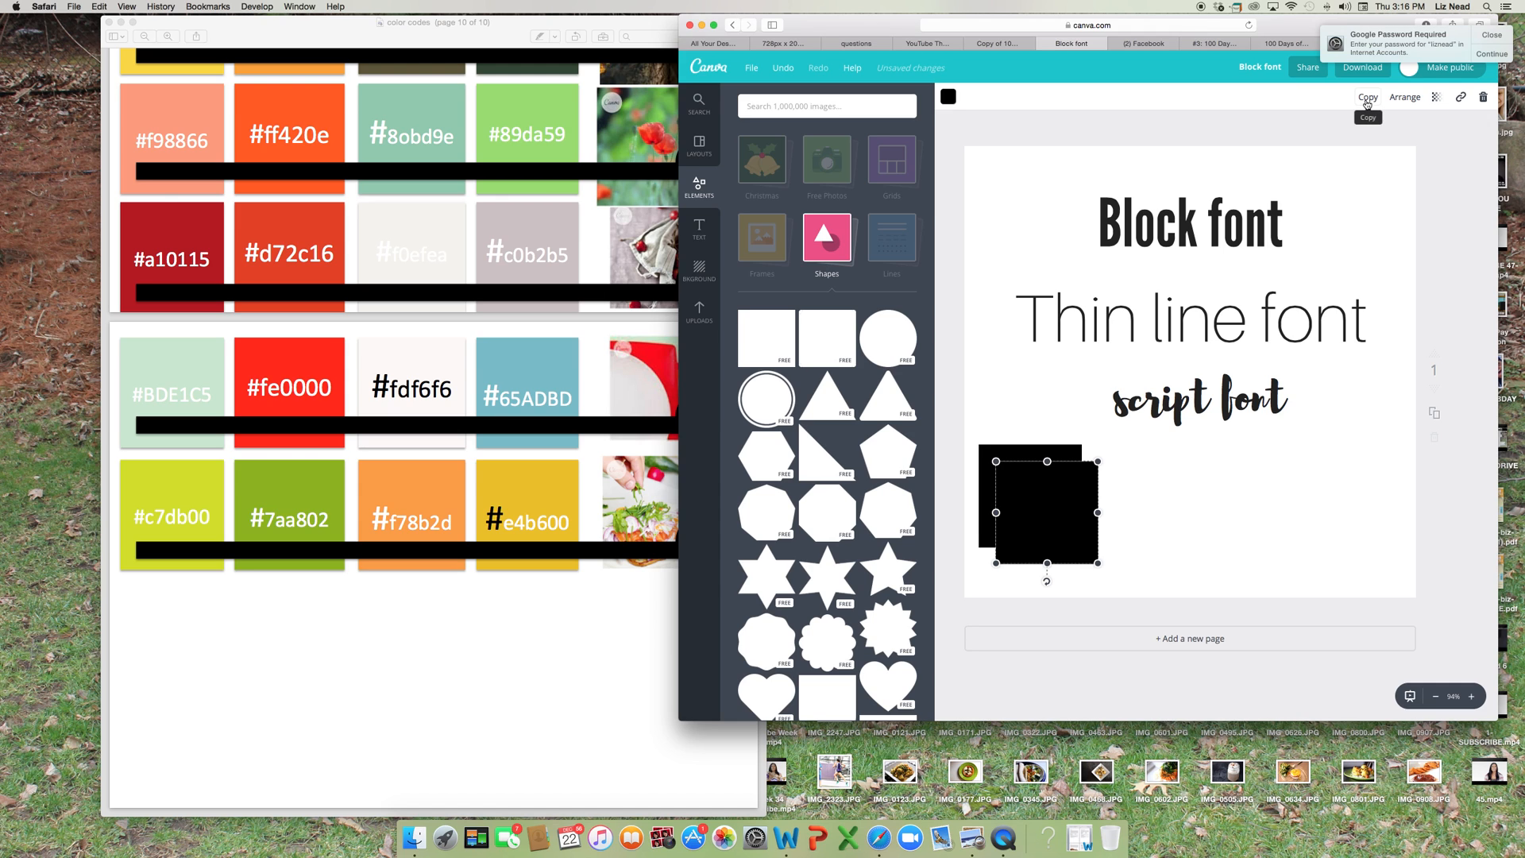
left_click_drag(1049, 523, 1215, 495)
left_click(1368, 97)
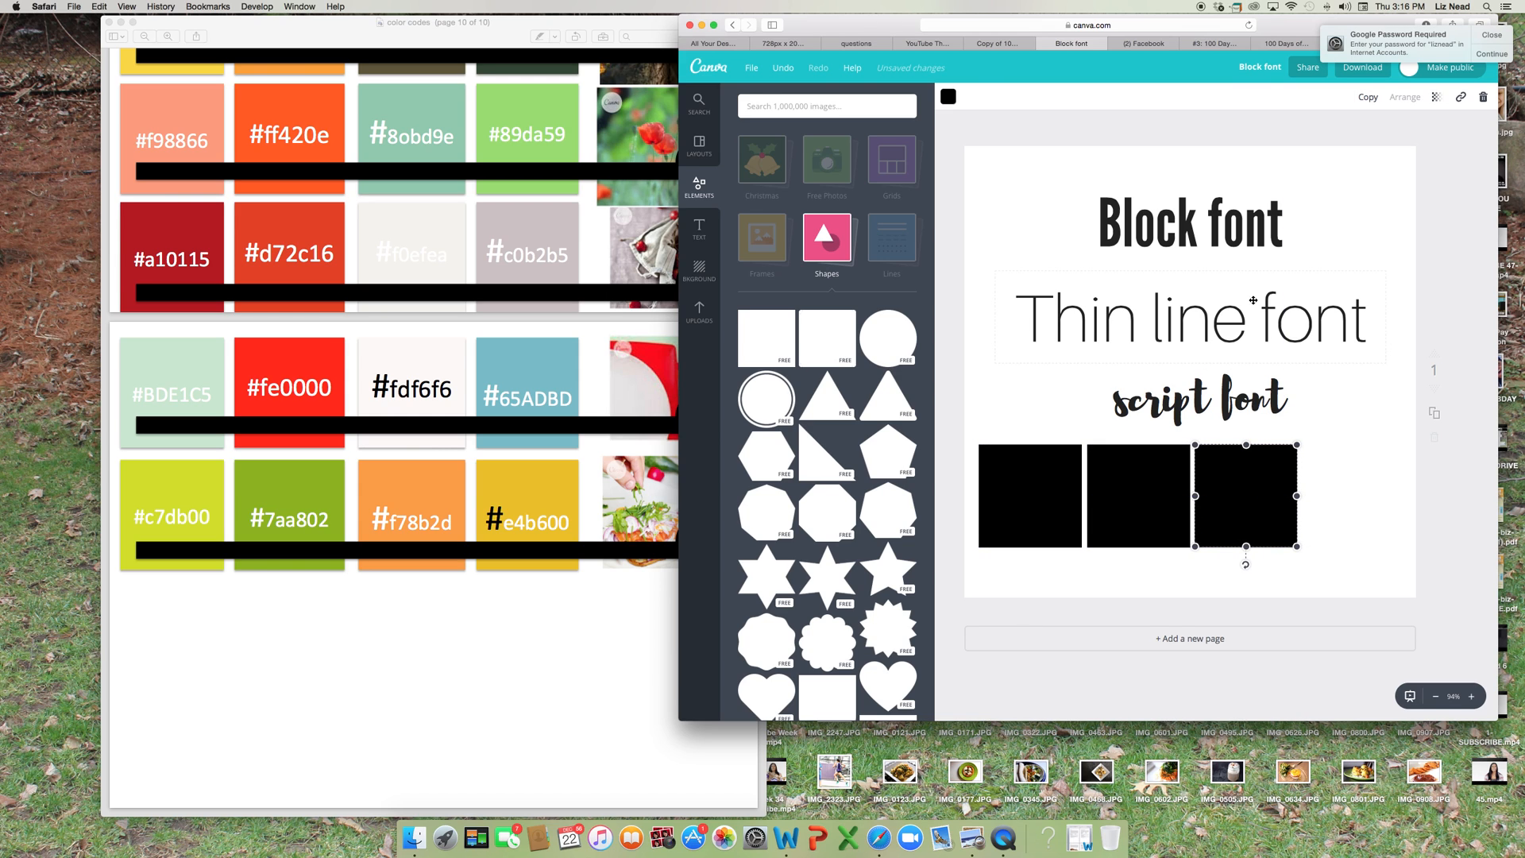
left_click(1367, 97)
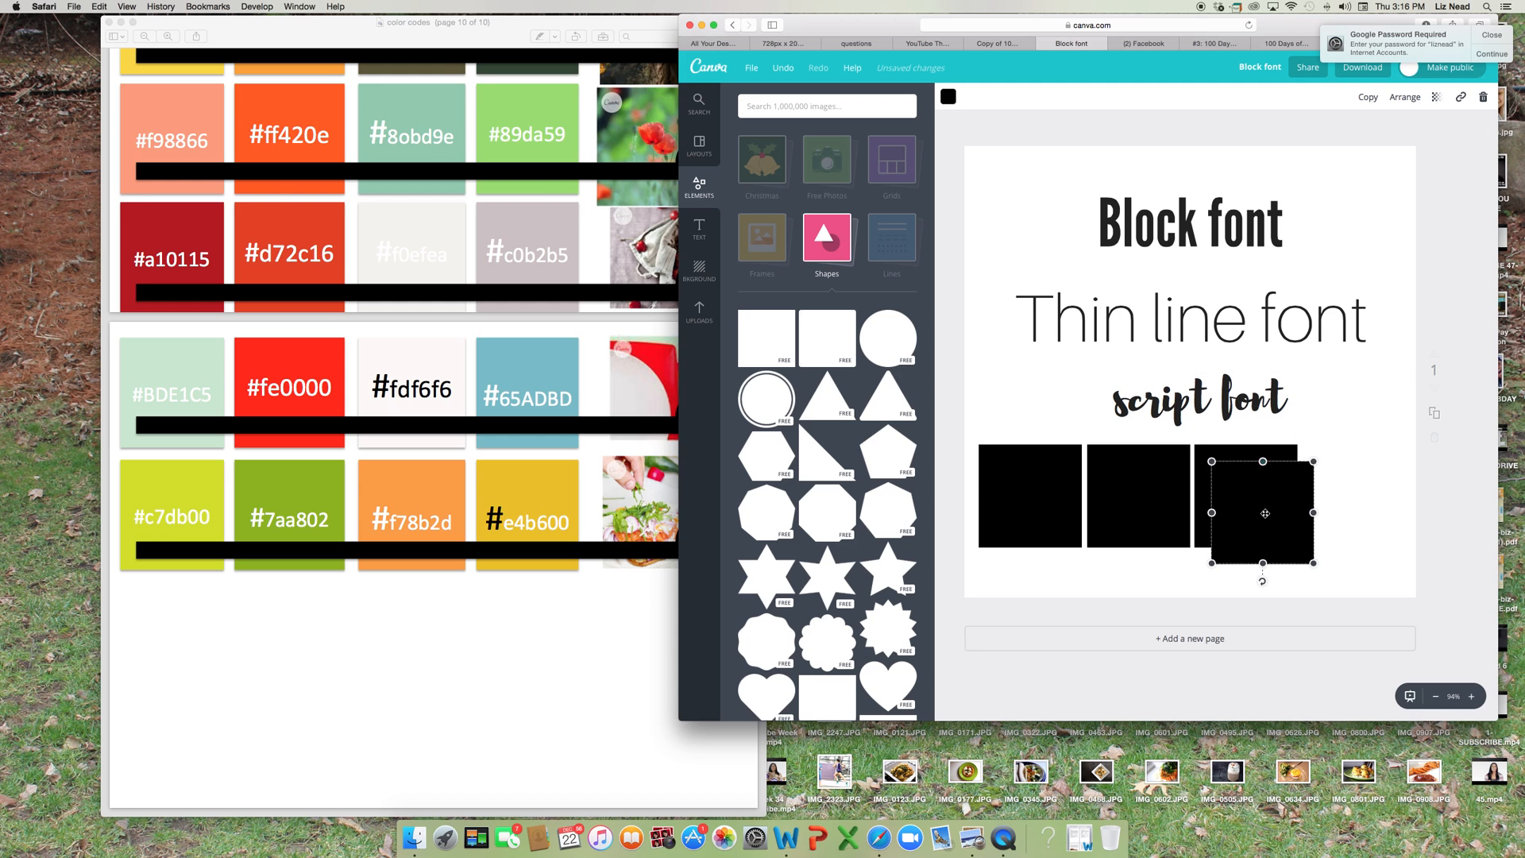
left_click_drag(1263, 512, 1356, 500)
left_click(1007, 411)
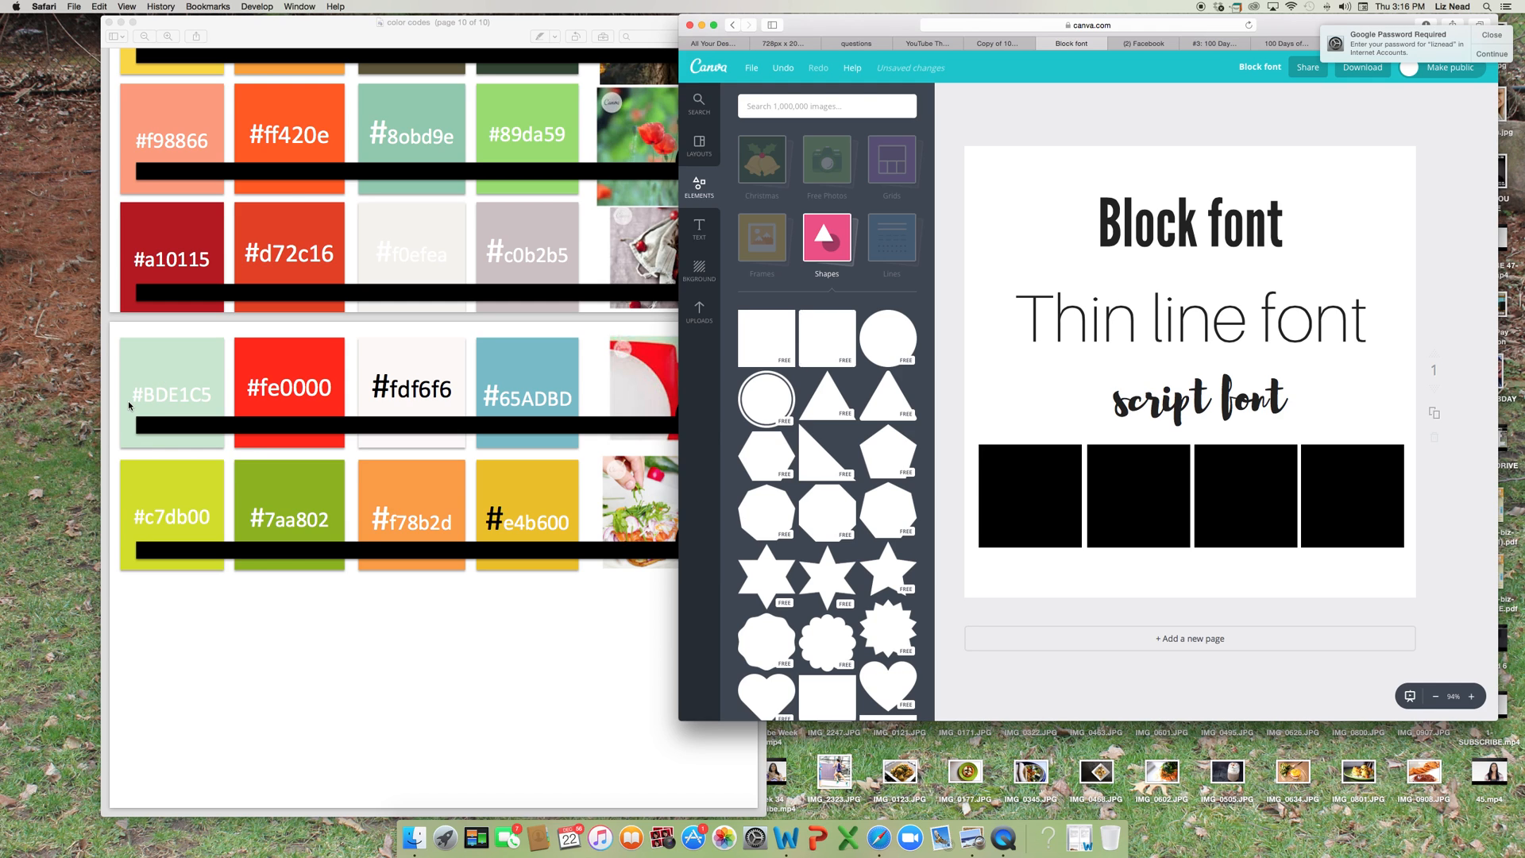
left_click(1025, 498)
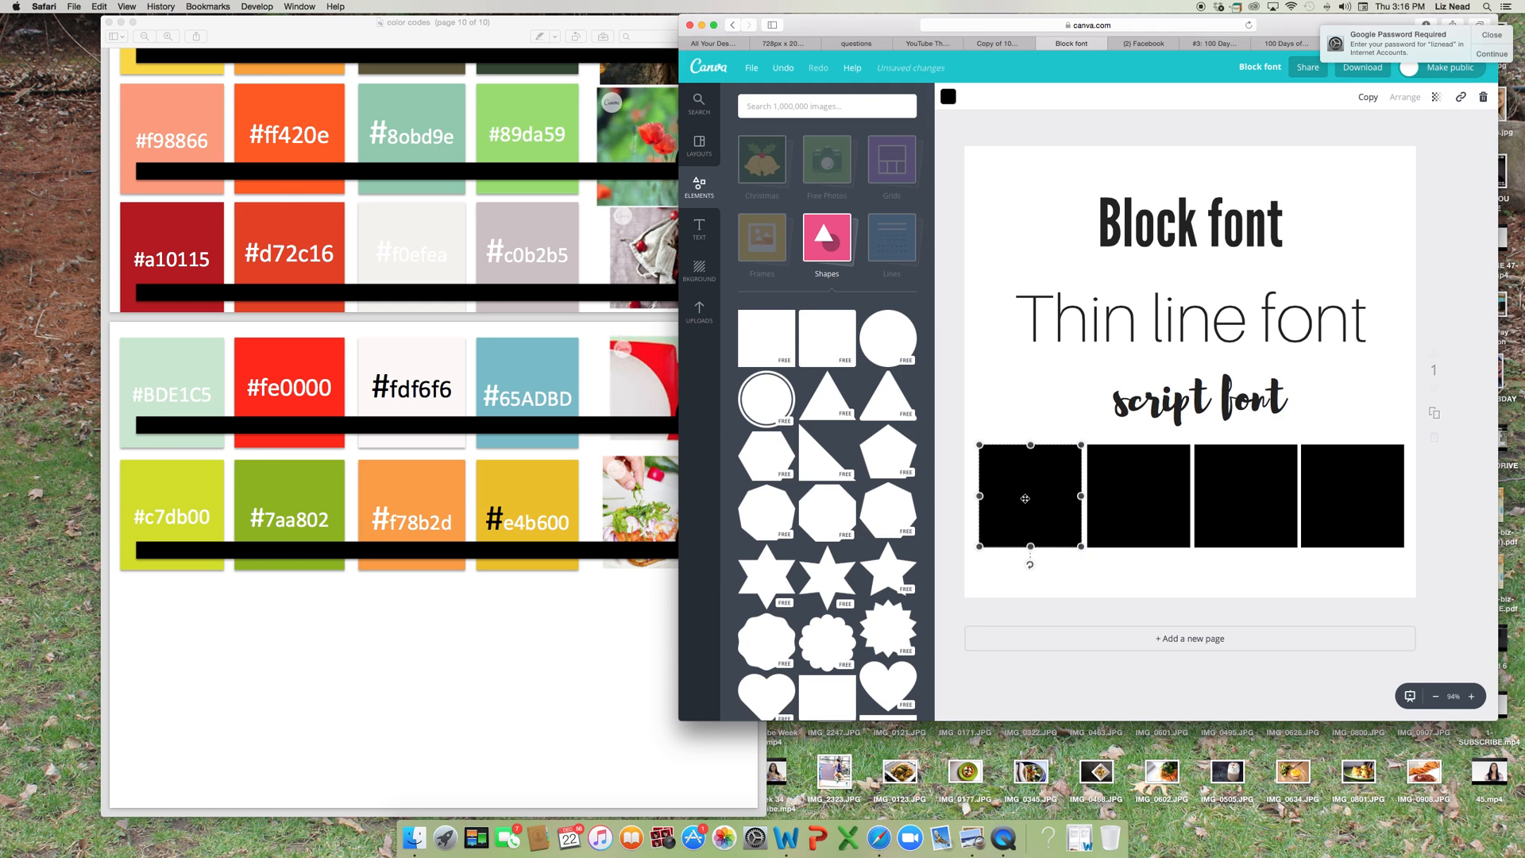
left_click(948, 99)
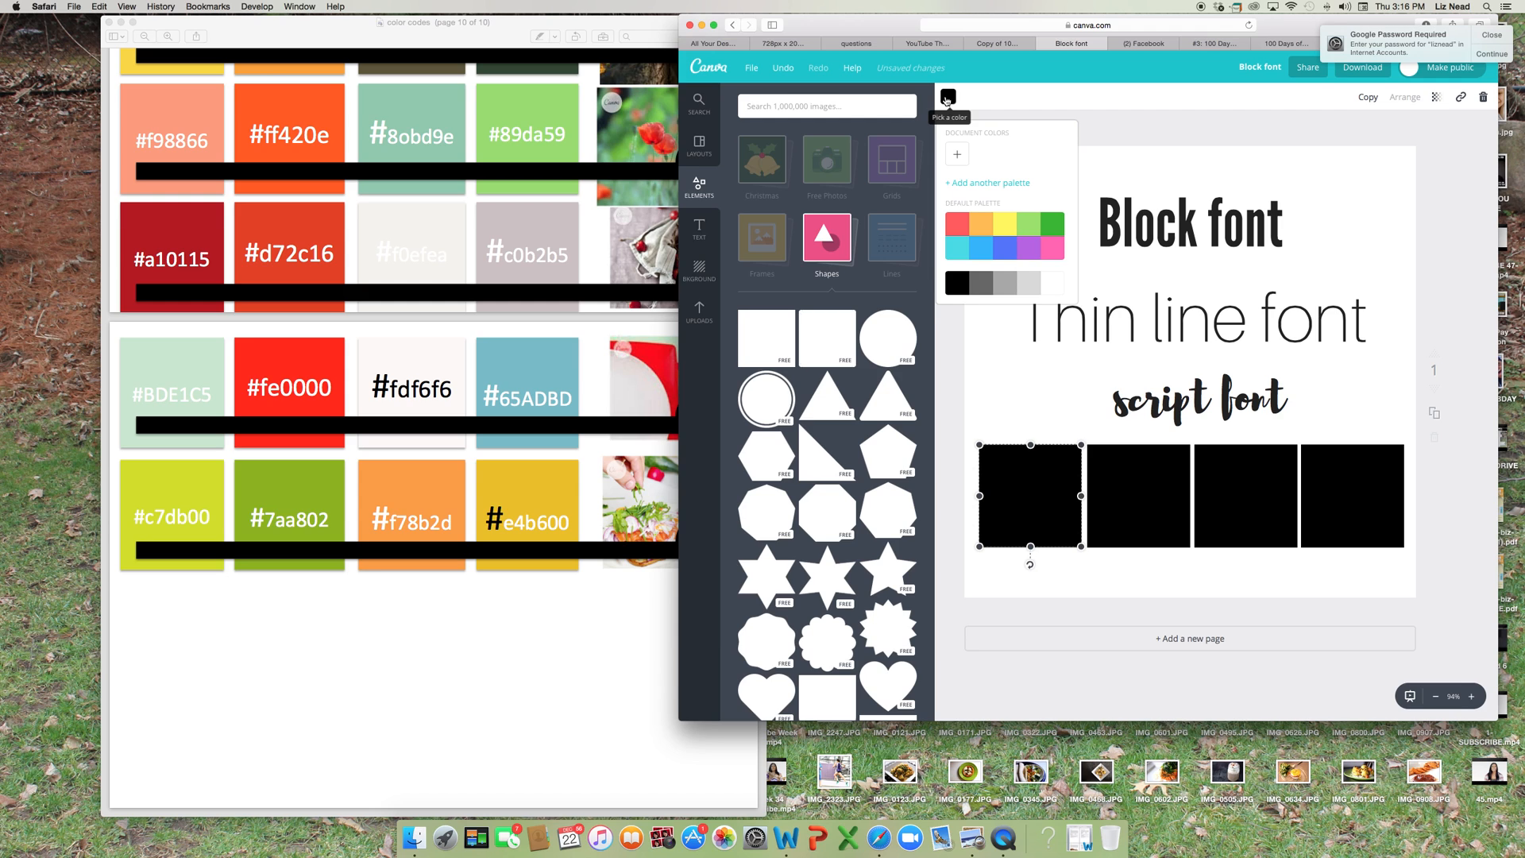
left_click(963, 473)
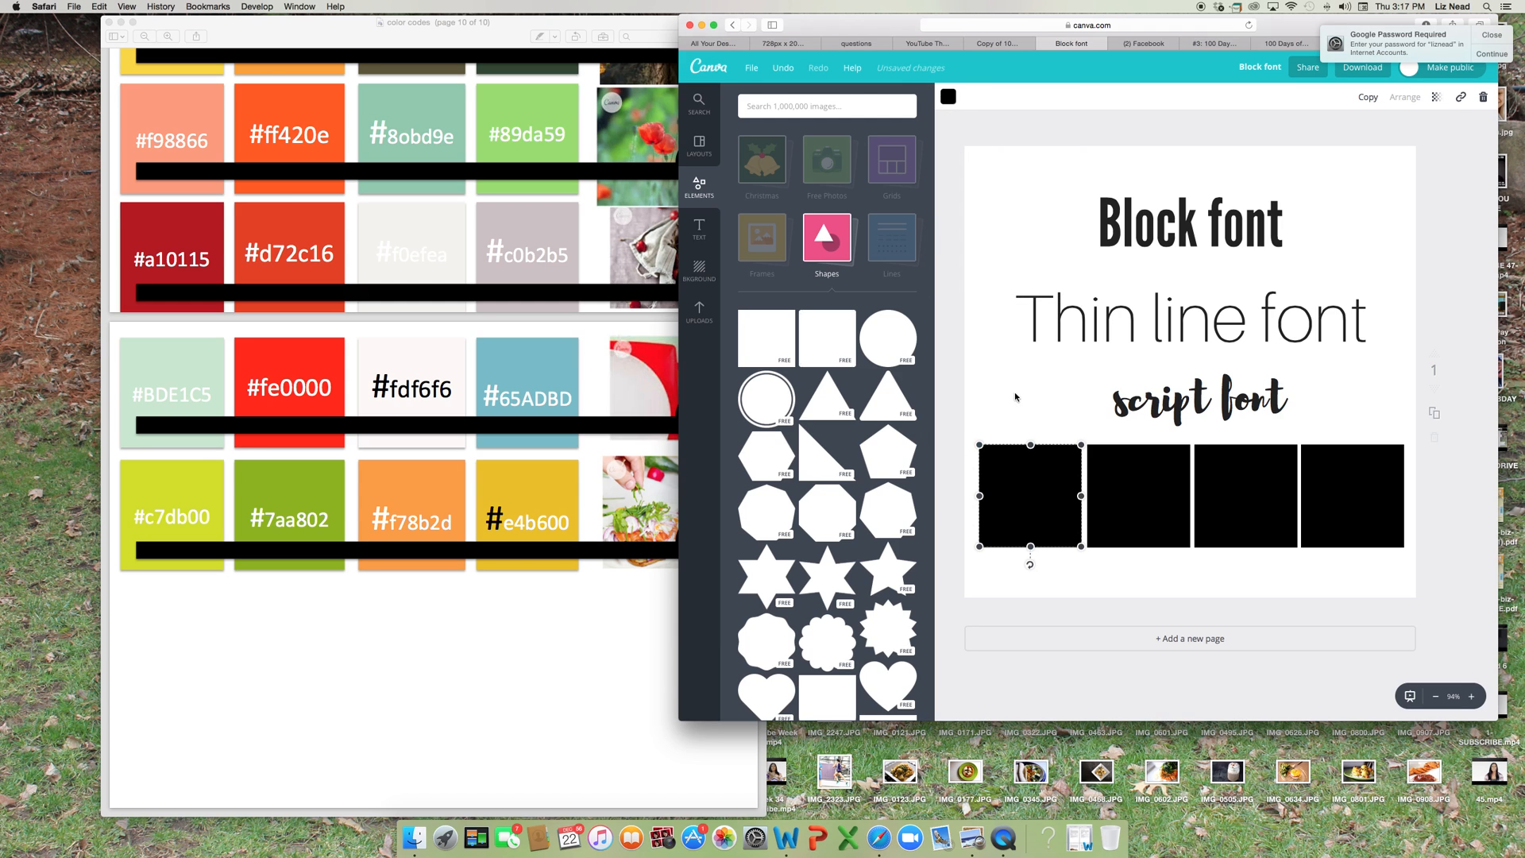
left_click(959, 404)
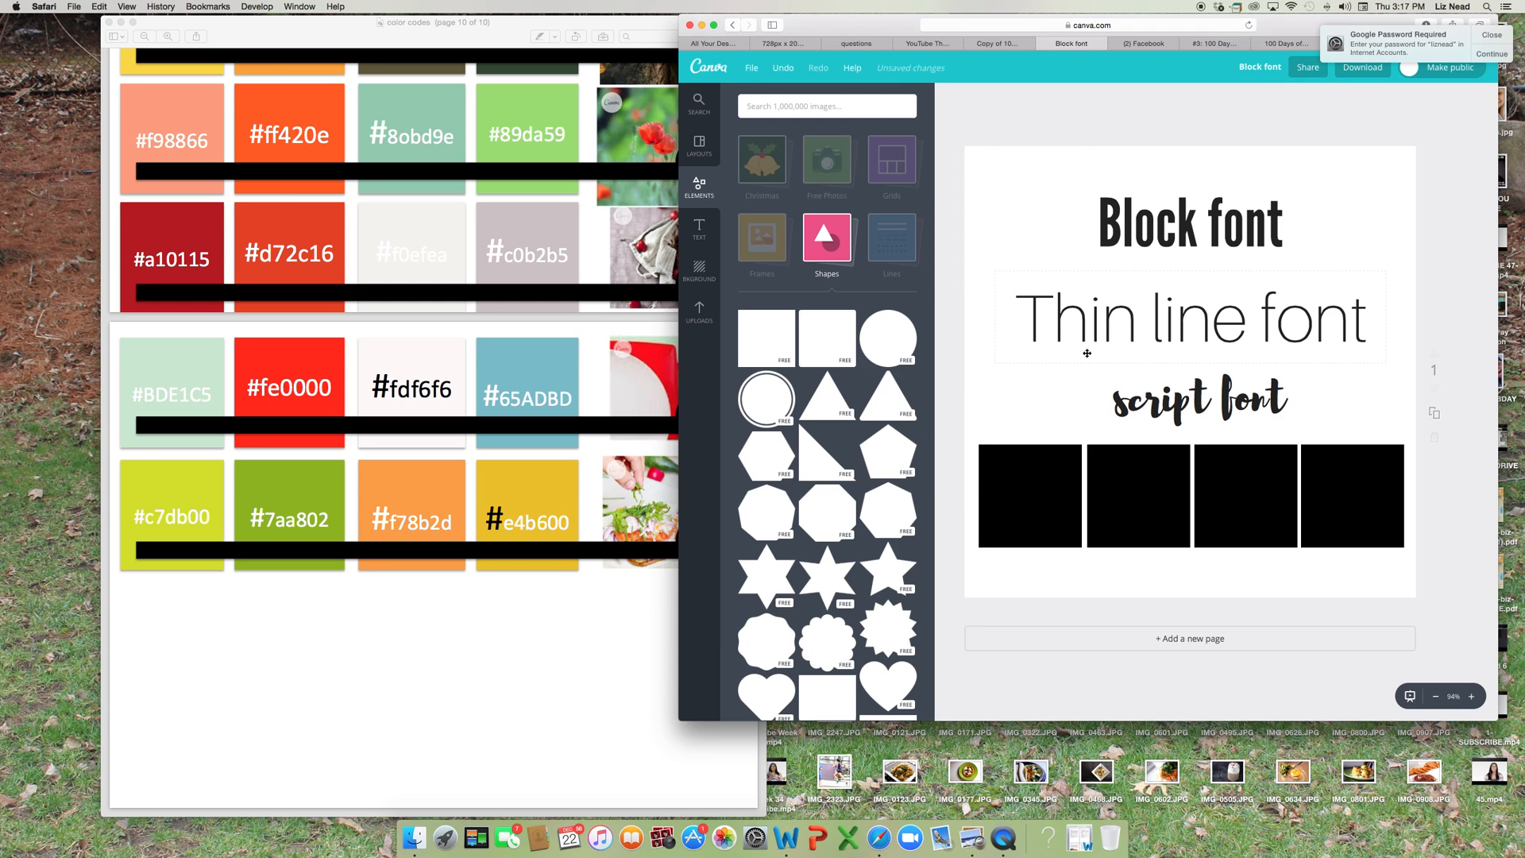
left_click(1207, 220)
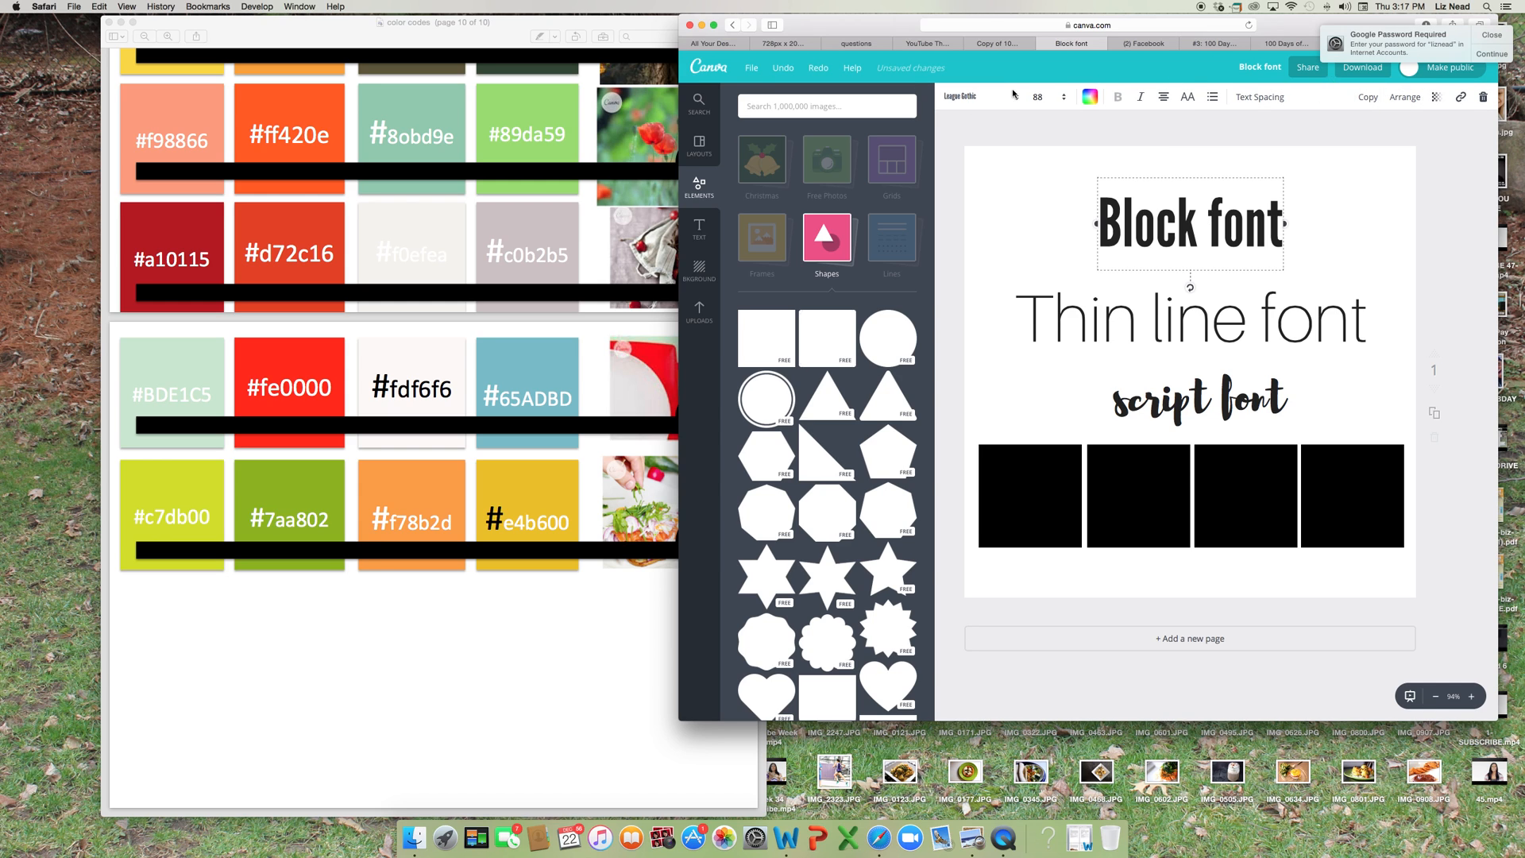
Fill the first square in the row with a new document color, code bde1c5.
left_click(1031, 480)
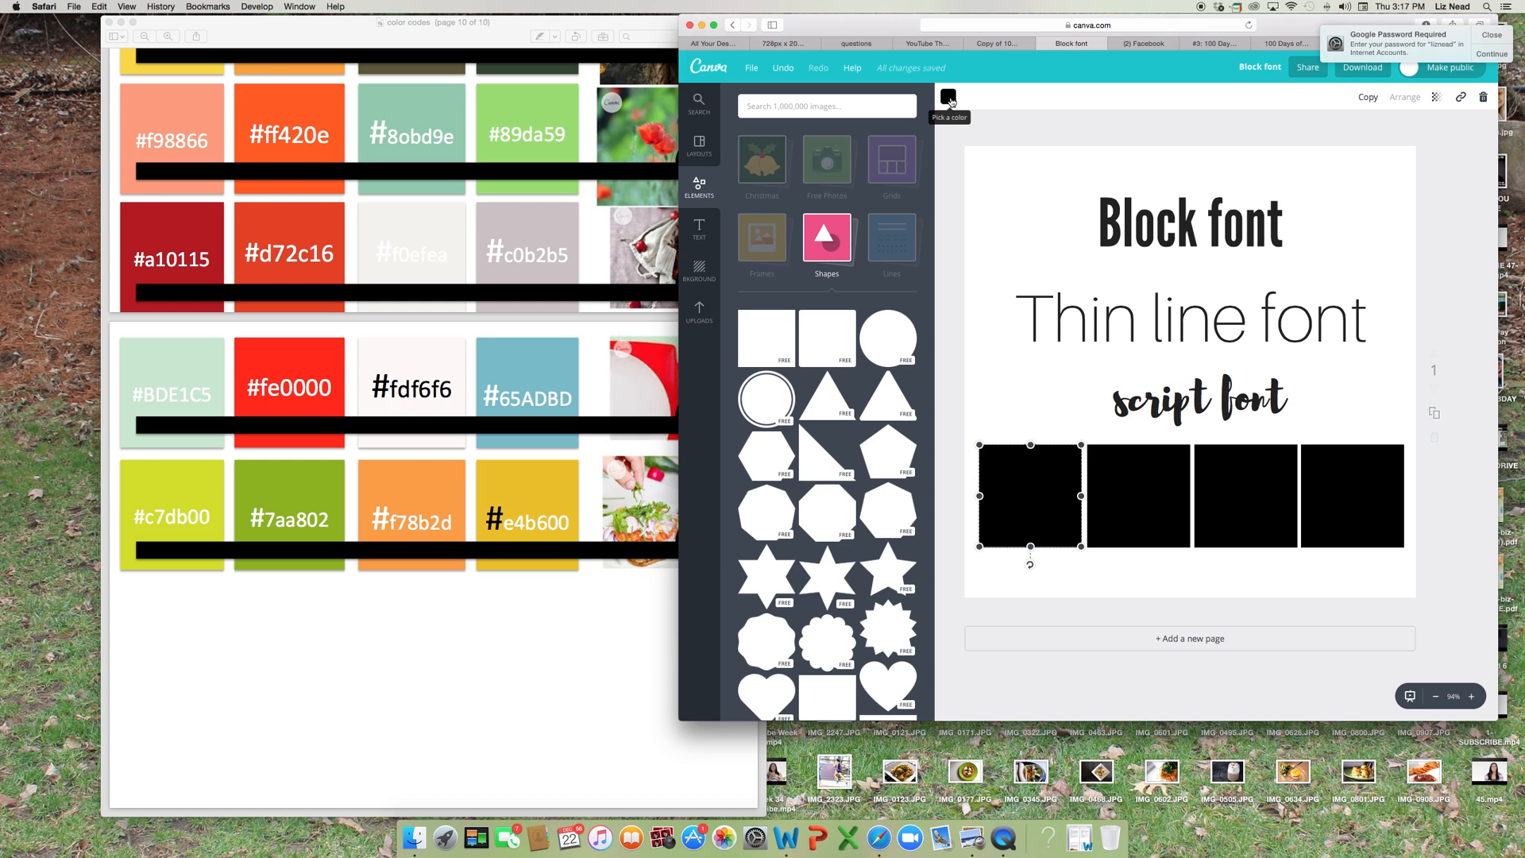
left_click(949, 99)
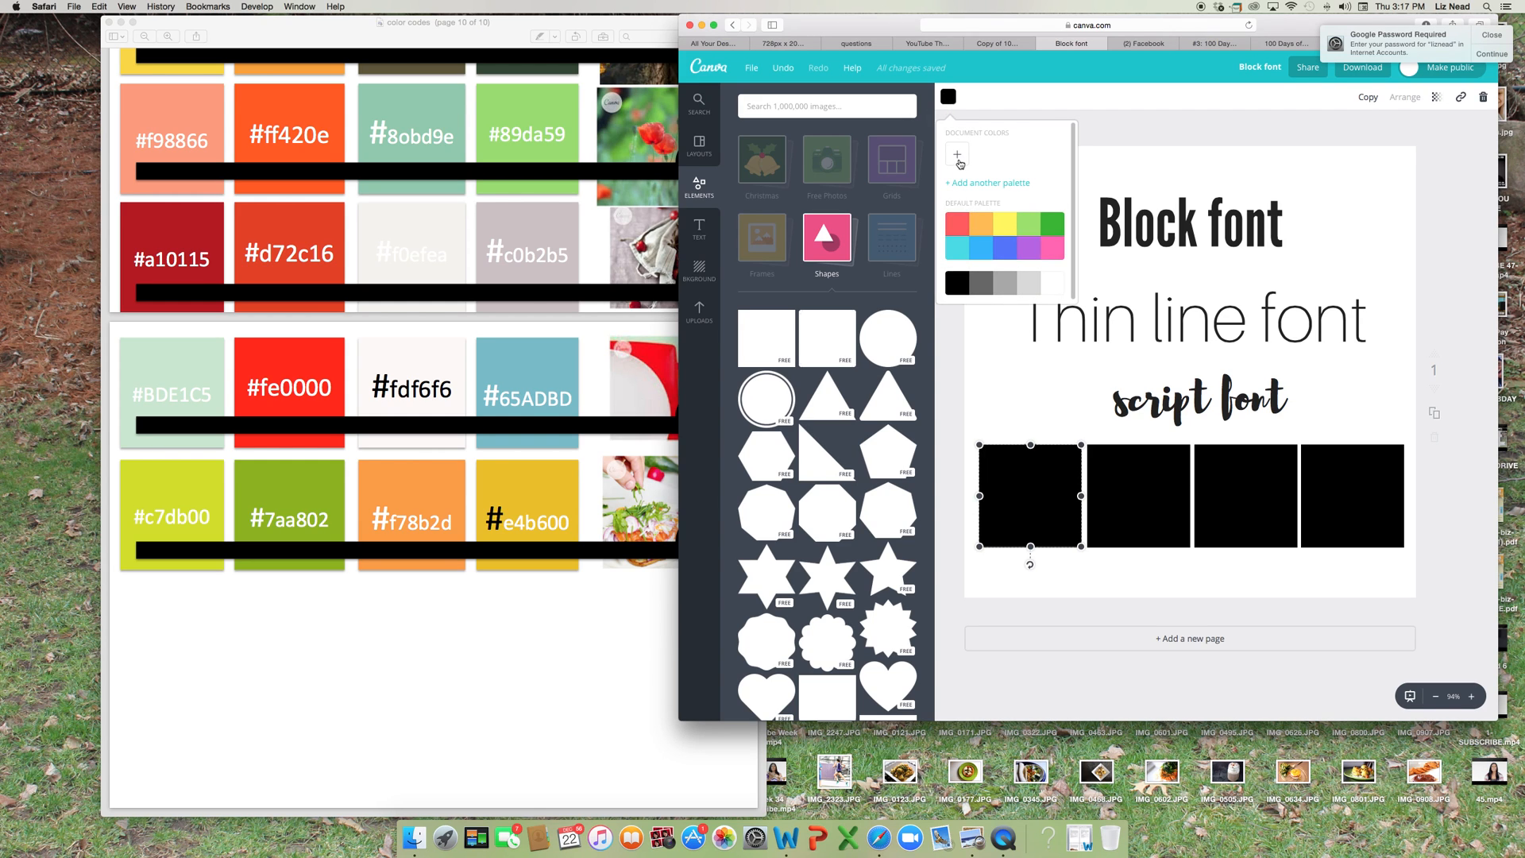
scroll(1030, 248, "down", 1)
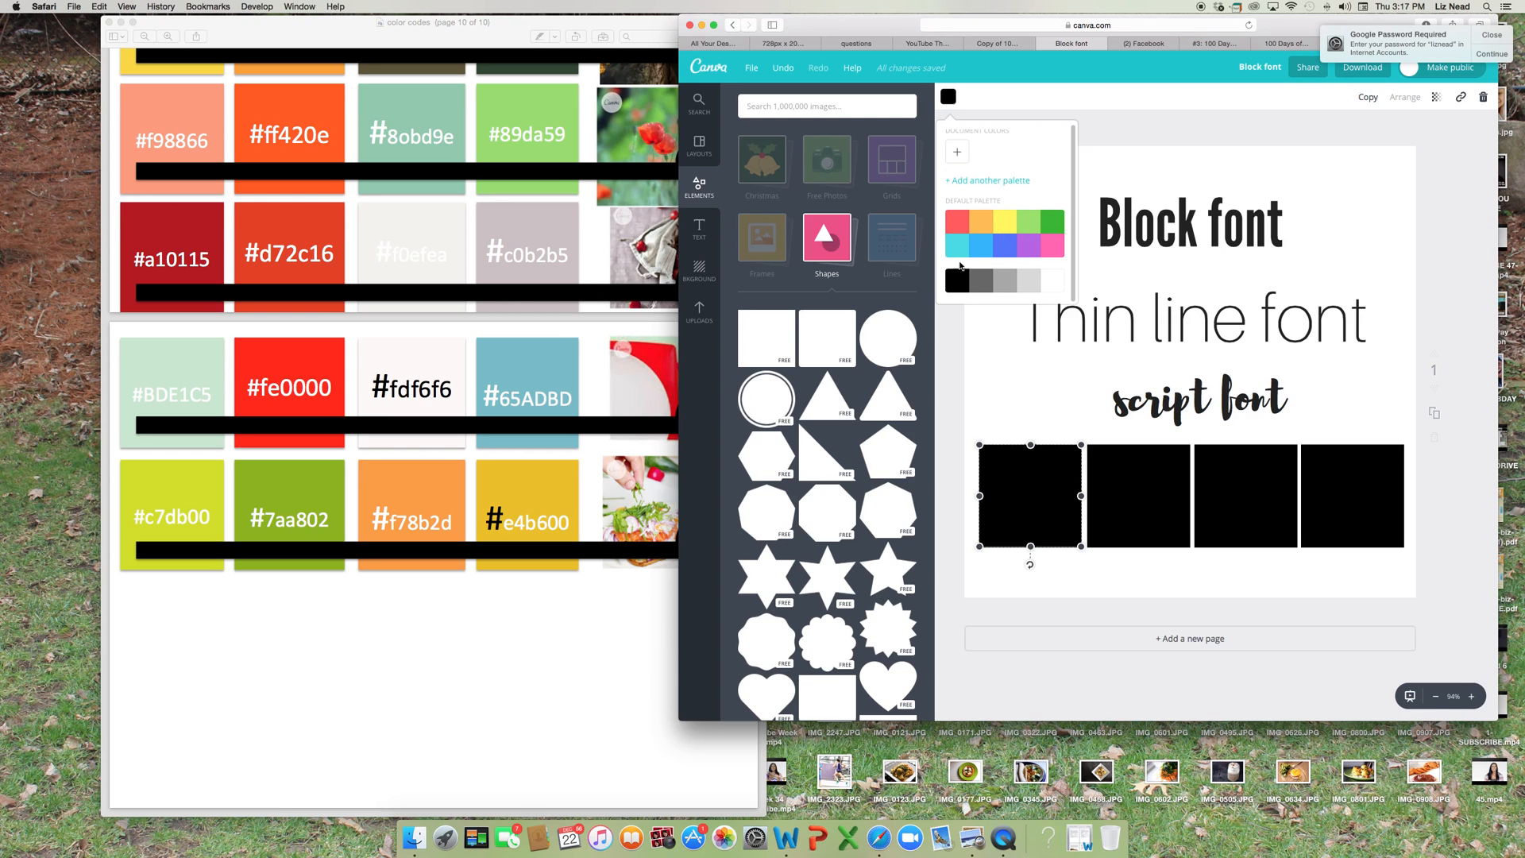
scroll(968, 238, "up", 1)
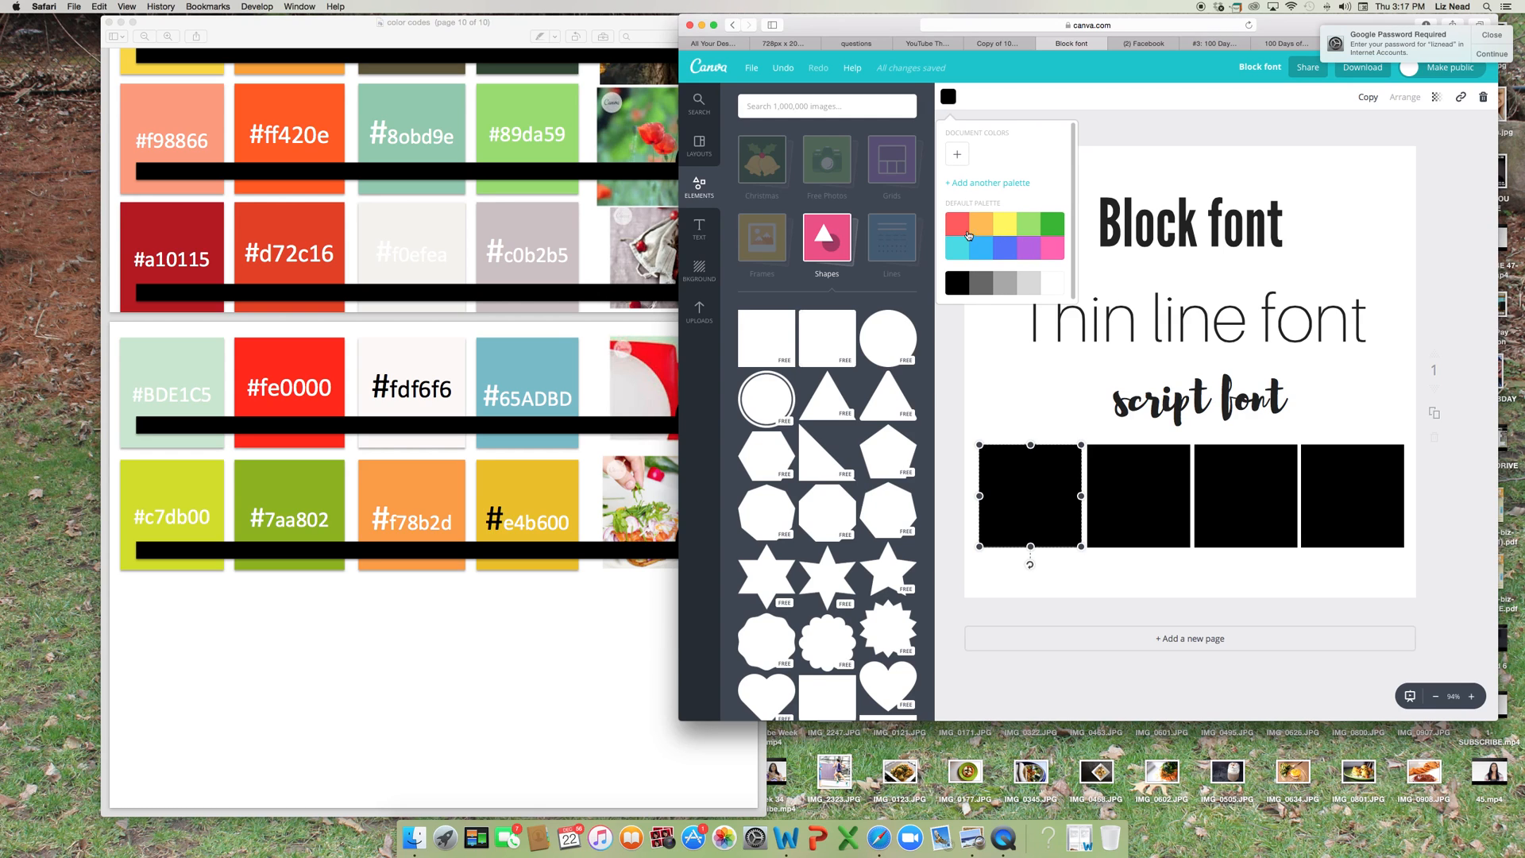
left_click(959, 157)
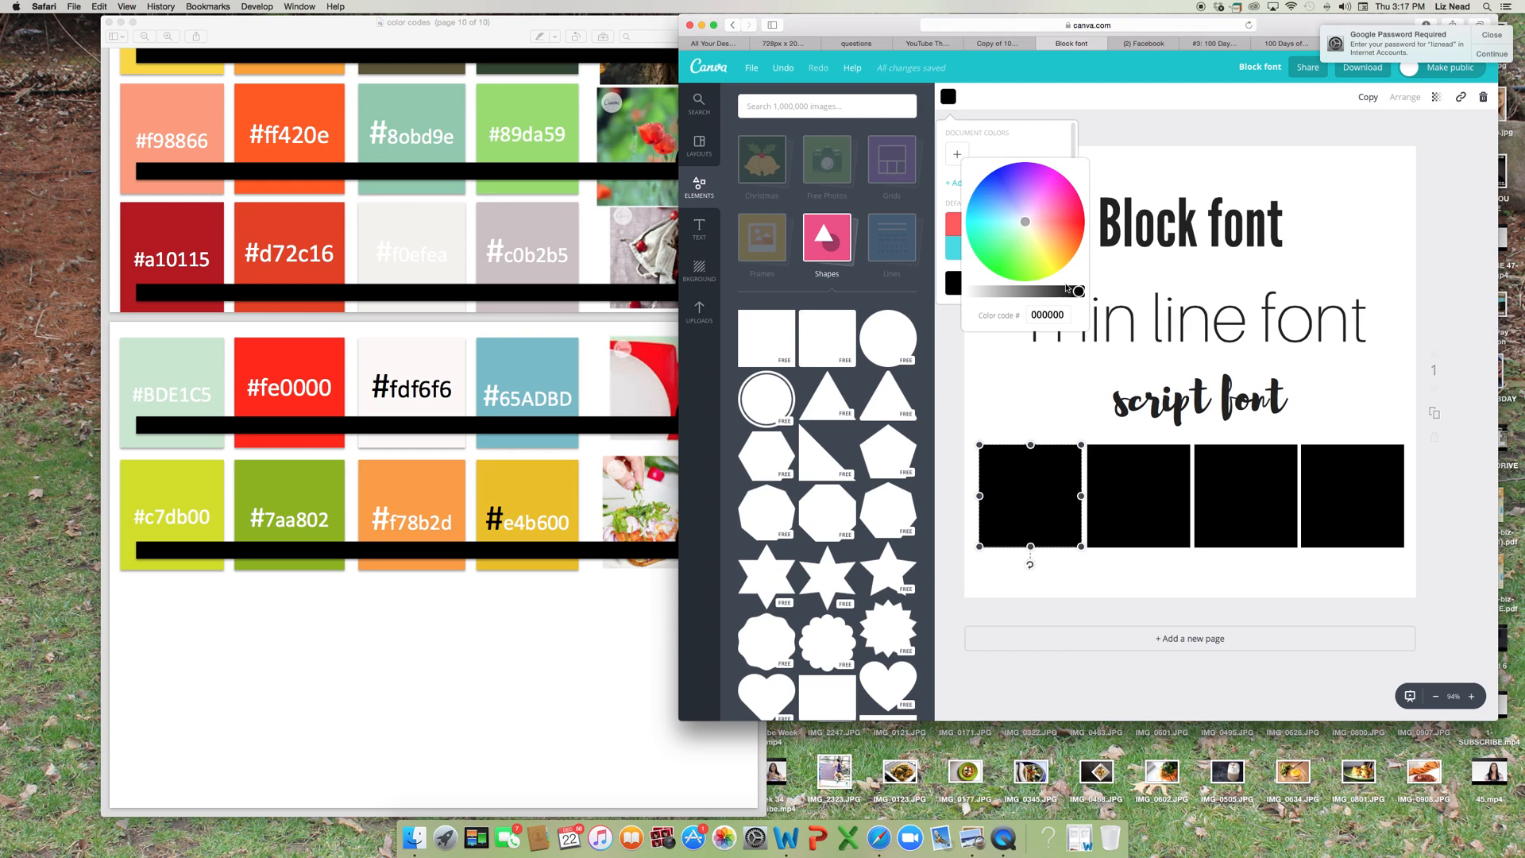
left_click(1062, 315)
type("bde1c5")
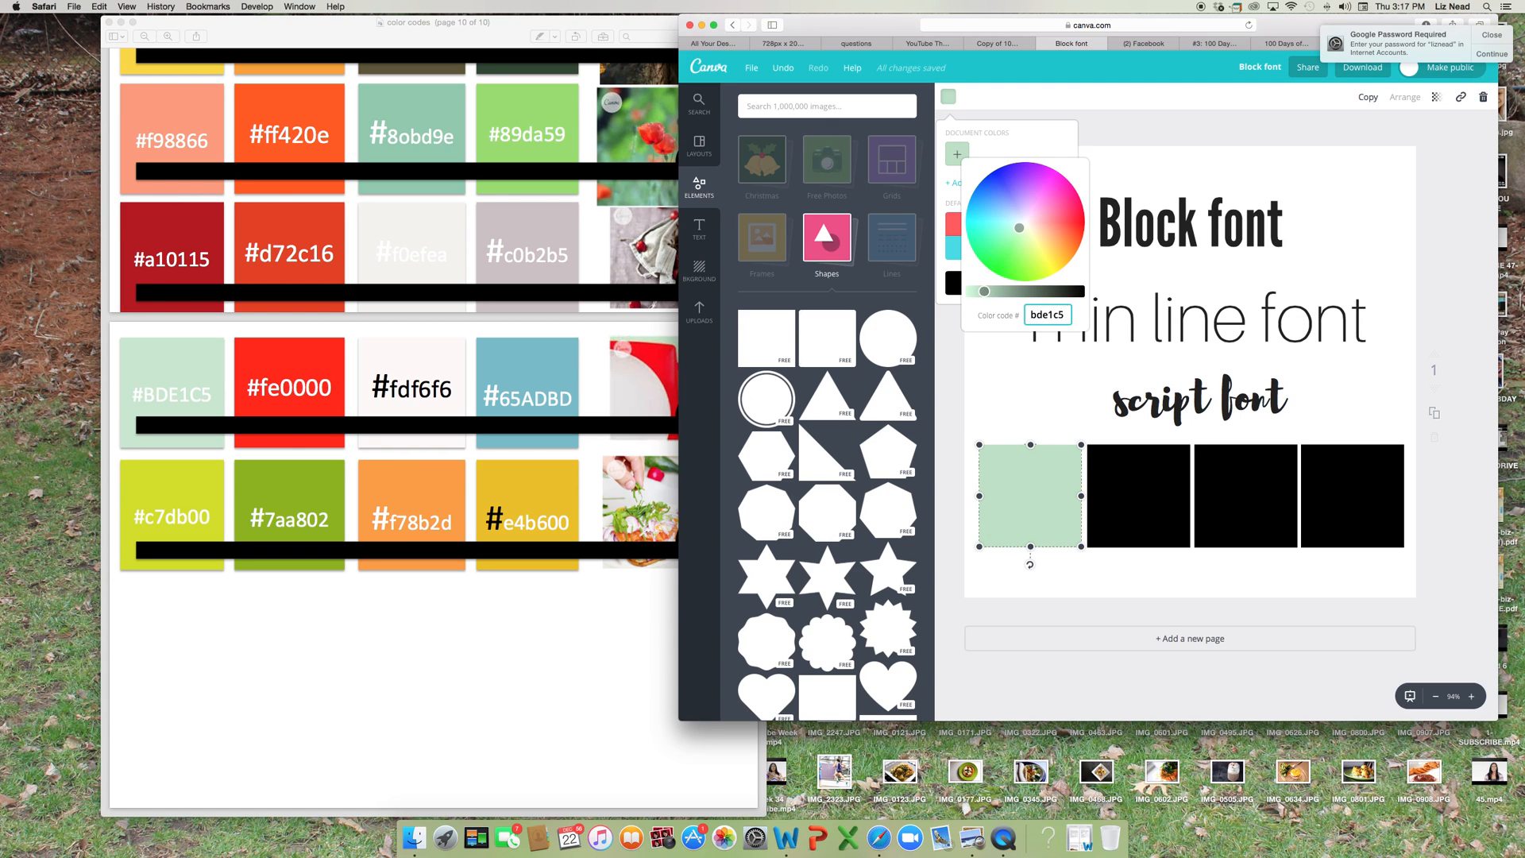
left_click(1004, 384)
Fill the second square in the row with a new document color, code fe0000.
left_click(1112, 502)
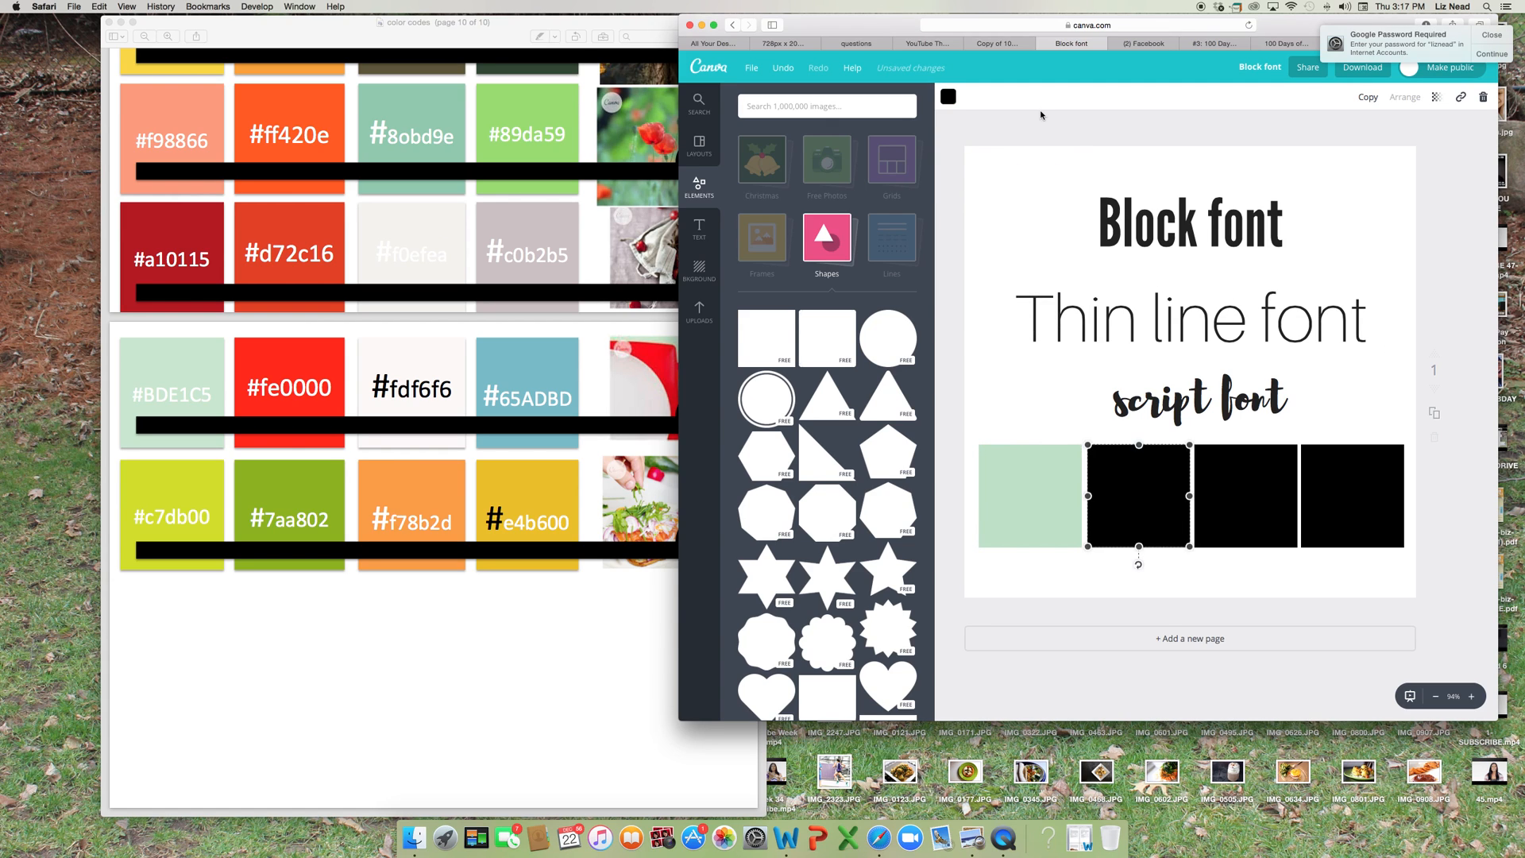
left_click(952, 100)
left_click(957, 154)
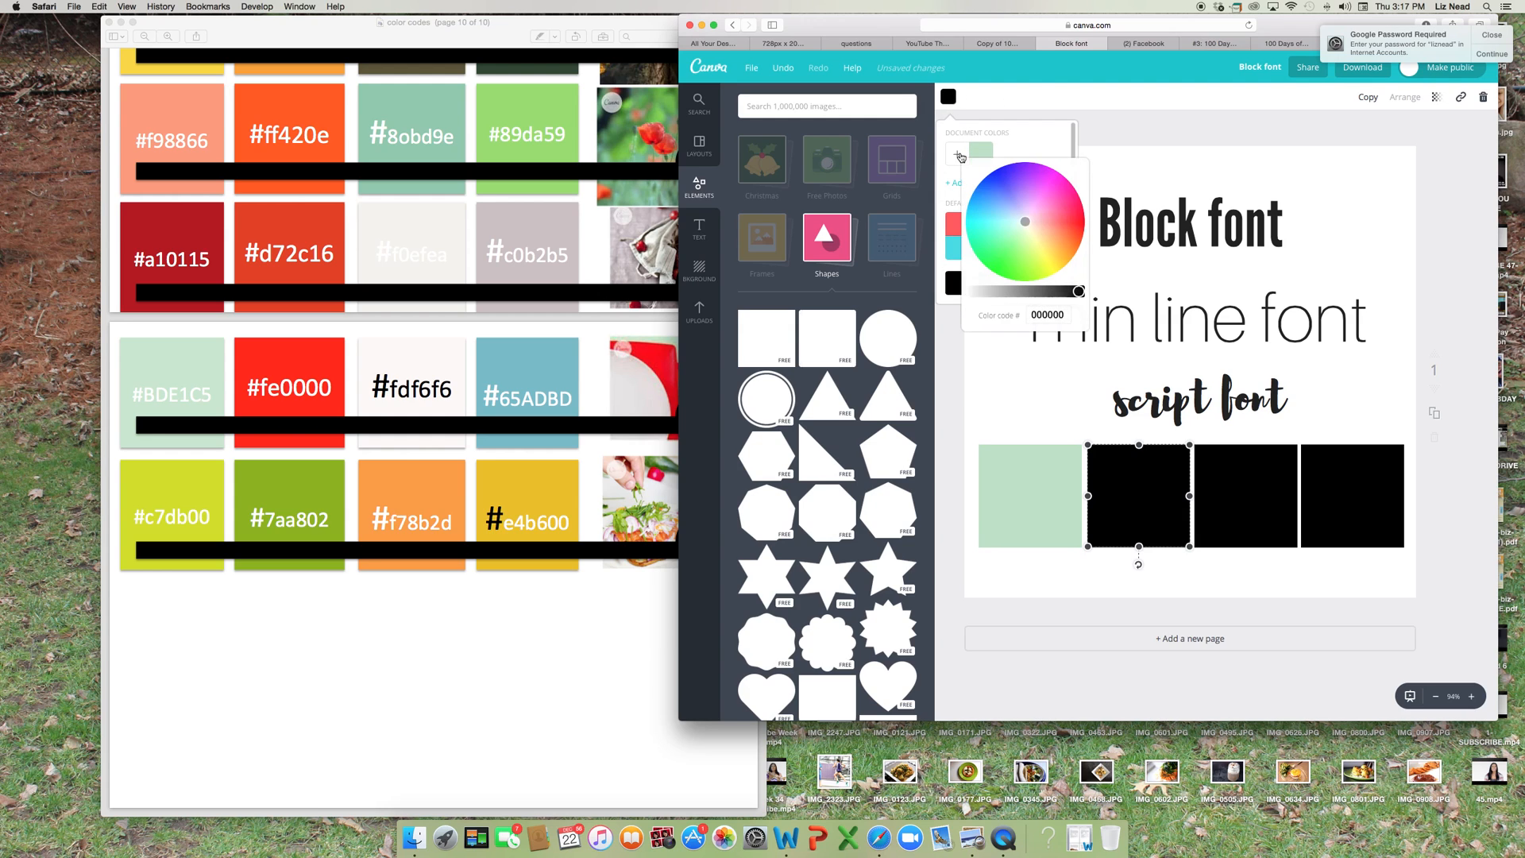
double_click(1056, 318)
type("fe")
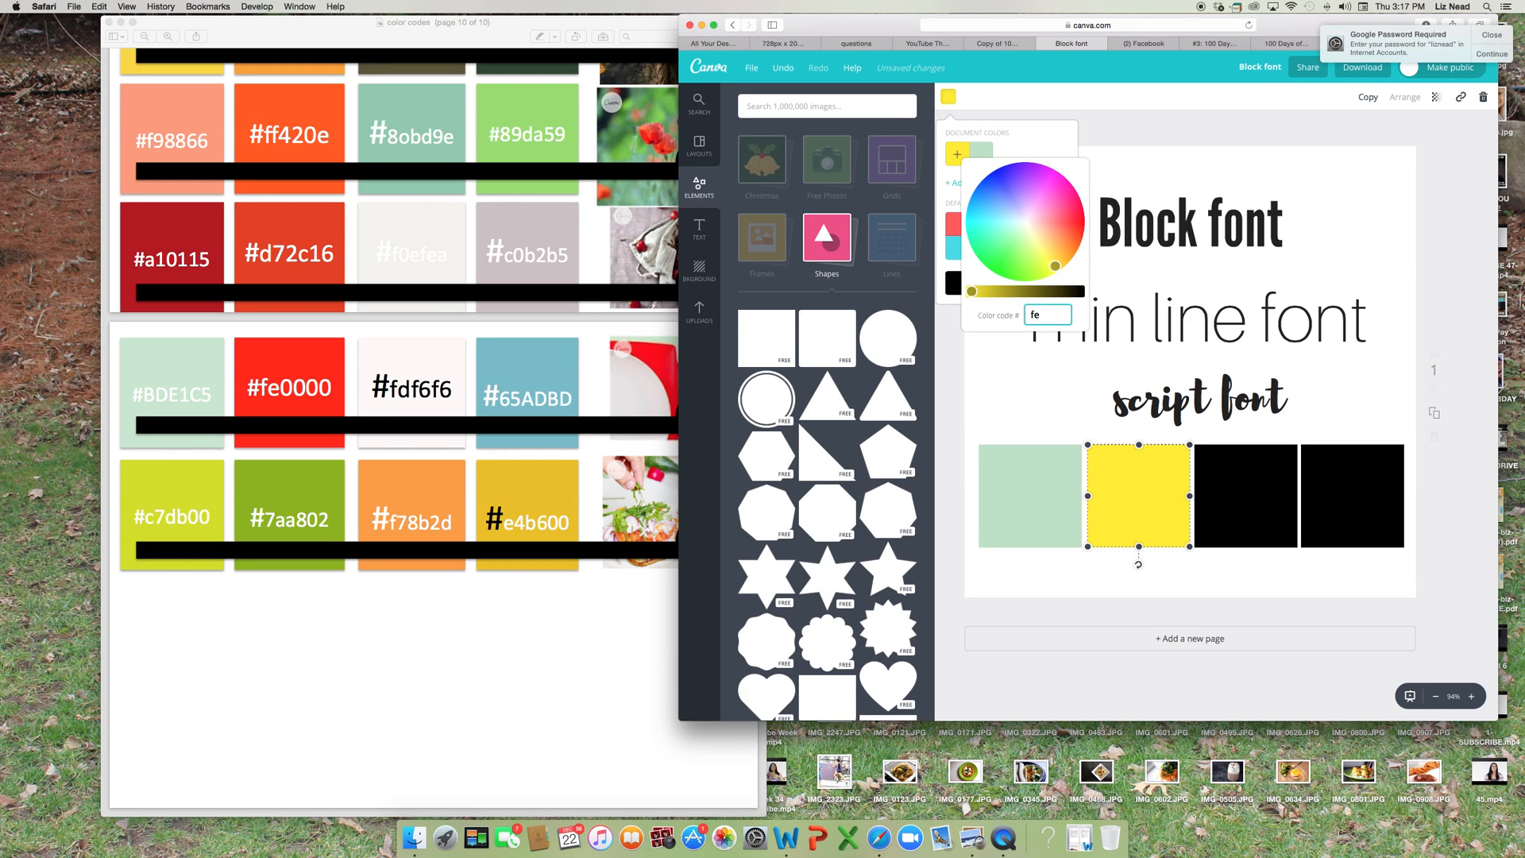
type("0000")
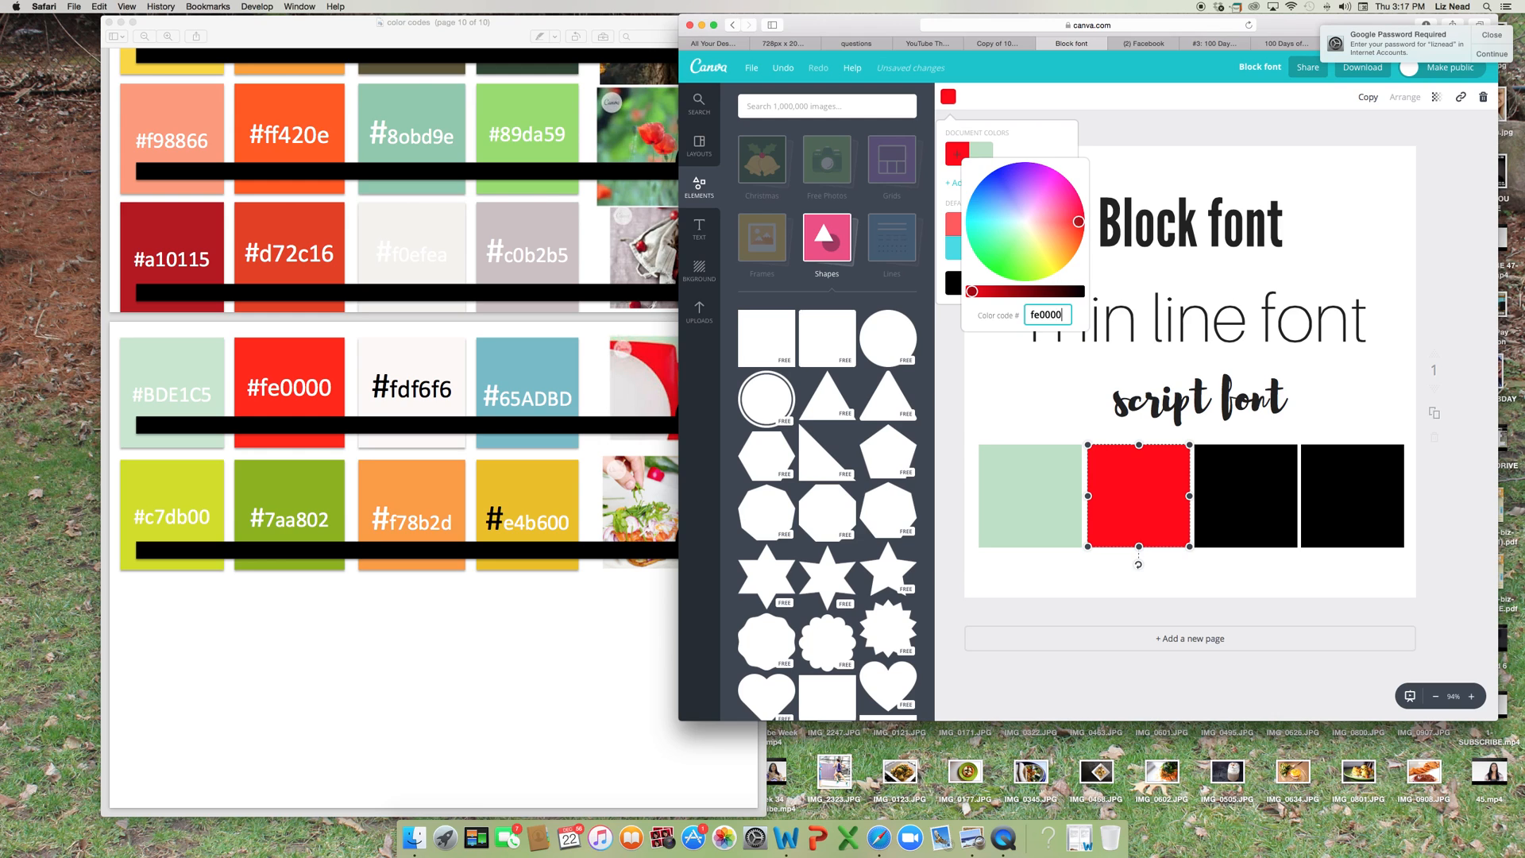
left_click(1029, 406)
Fill the third square in the row with a new document color, code fdf6f6.
left_click(1252, 521)
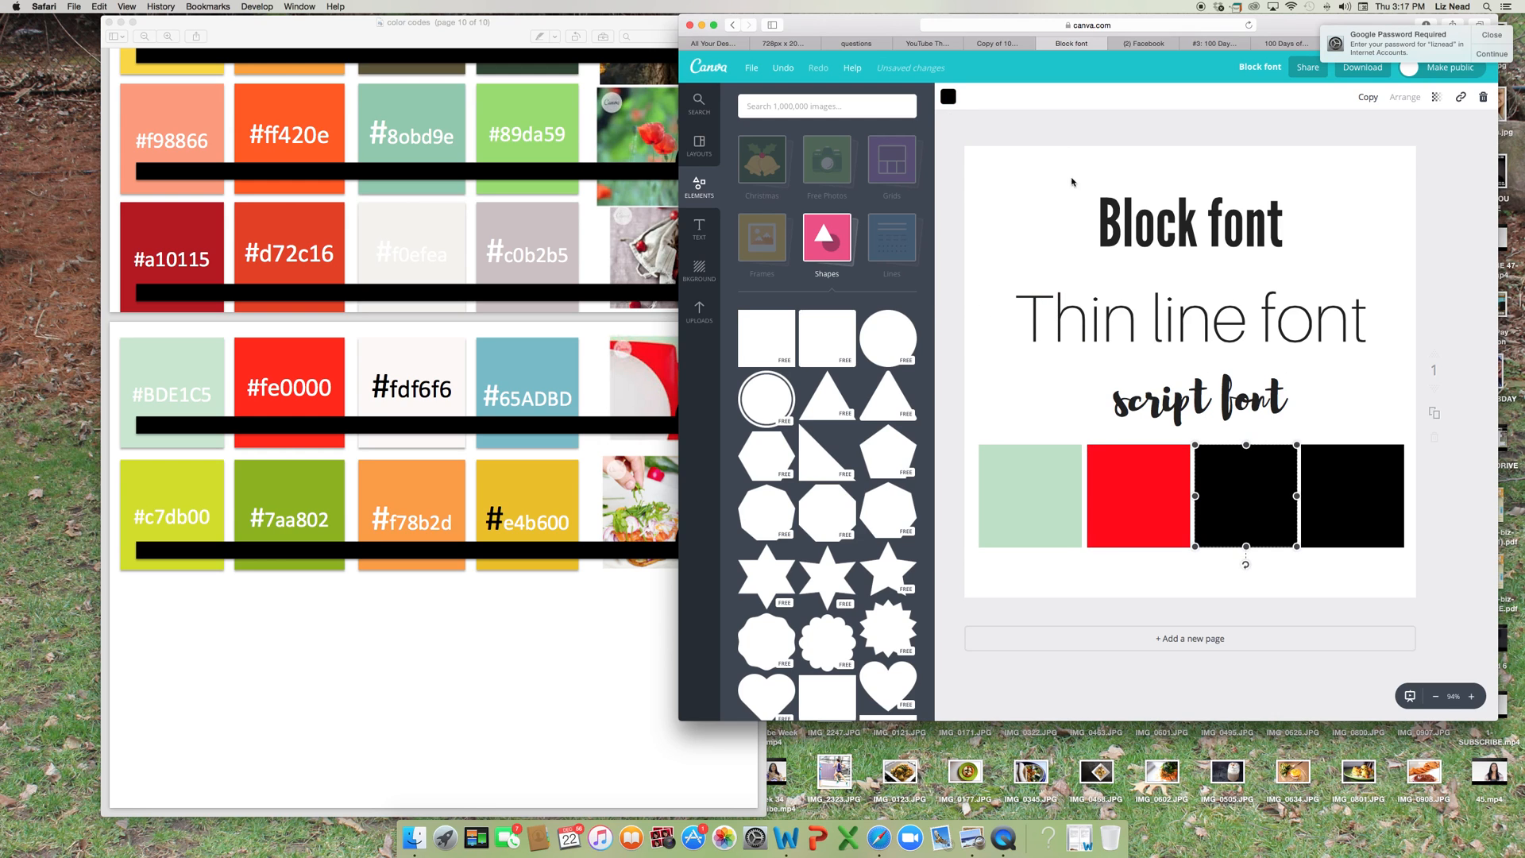
left_click(950, 97)
left_click(958, 153)
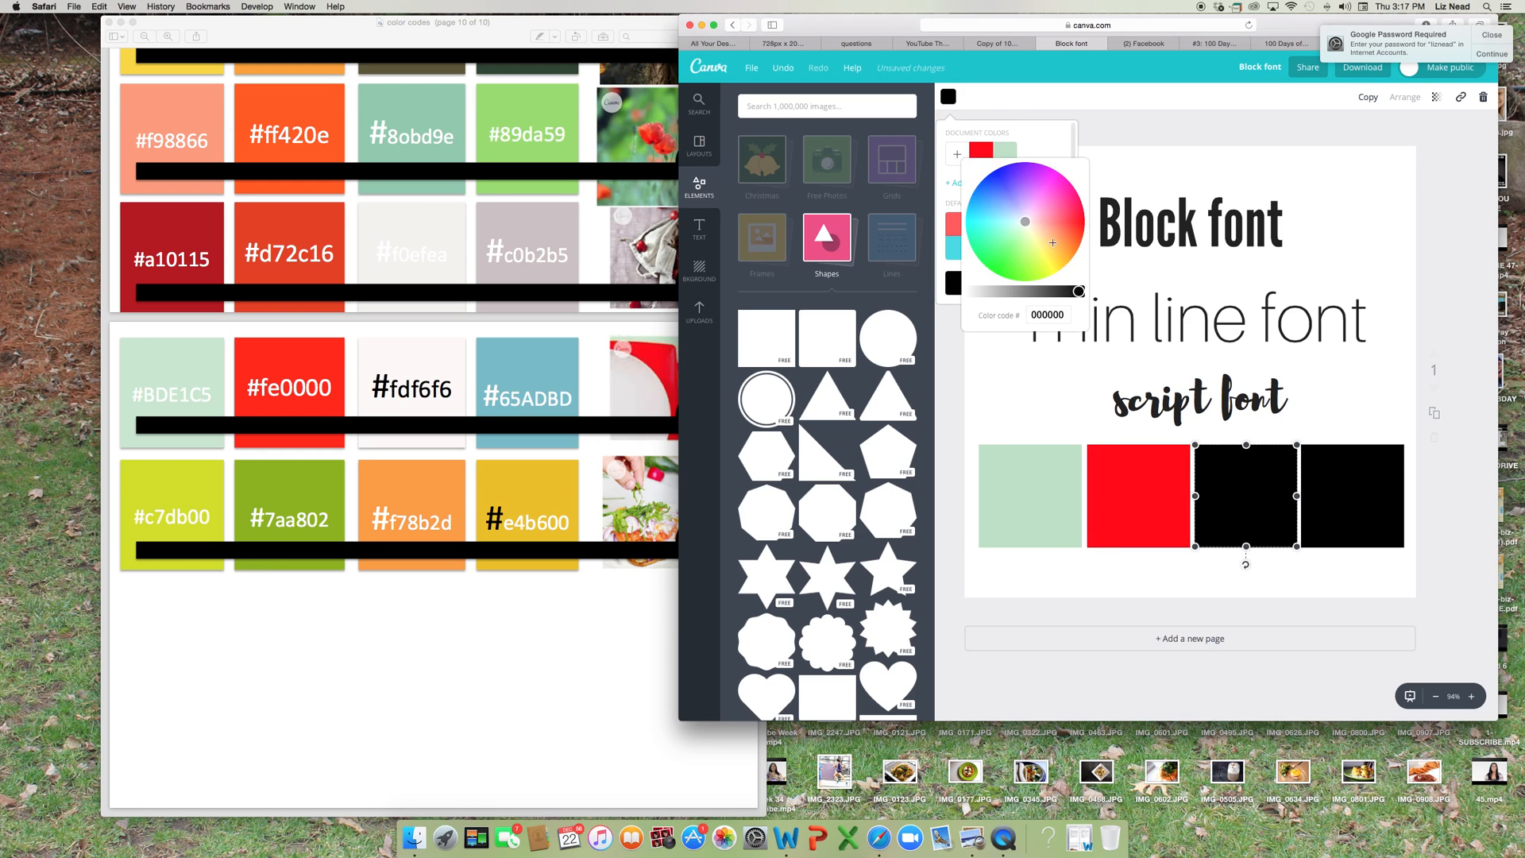
double_click(1053, 314)
type("fd")
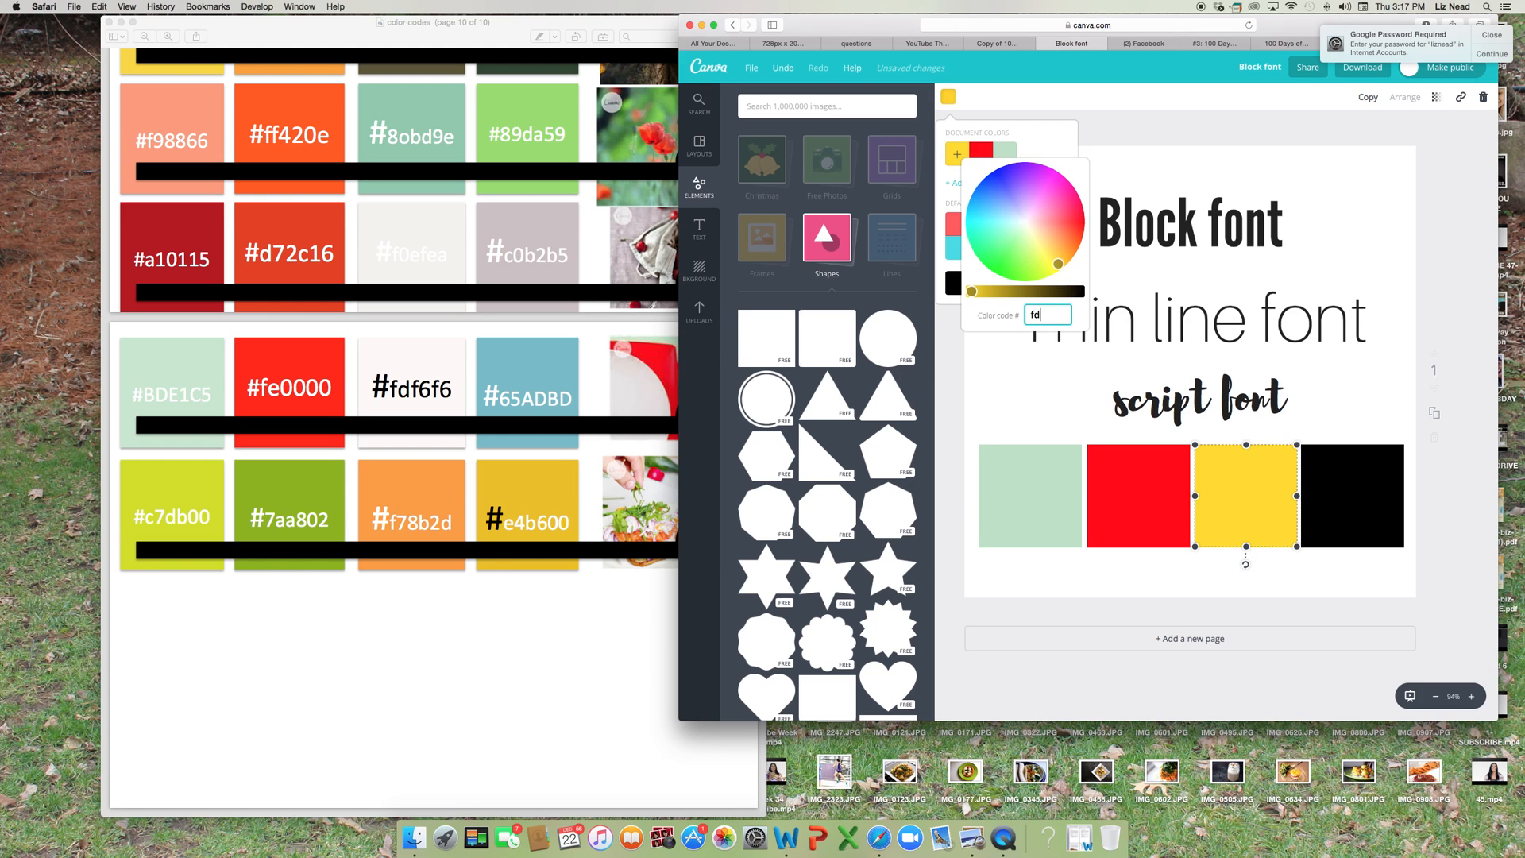
type("f6f6")
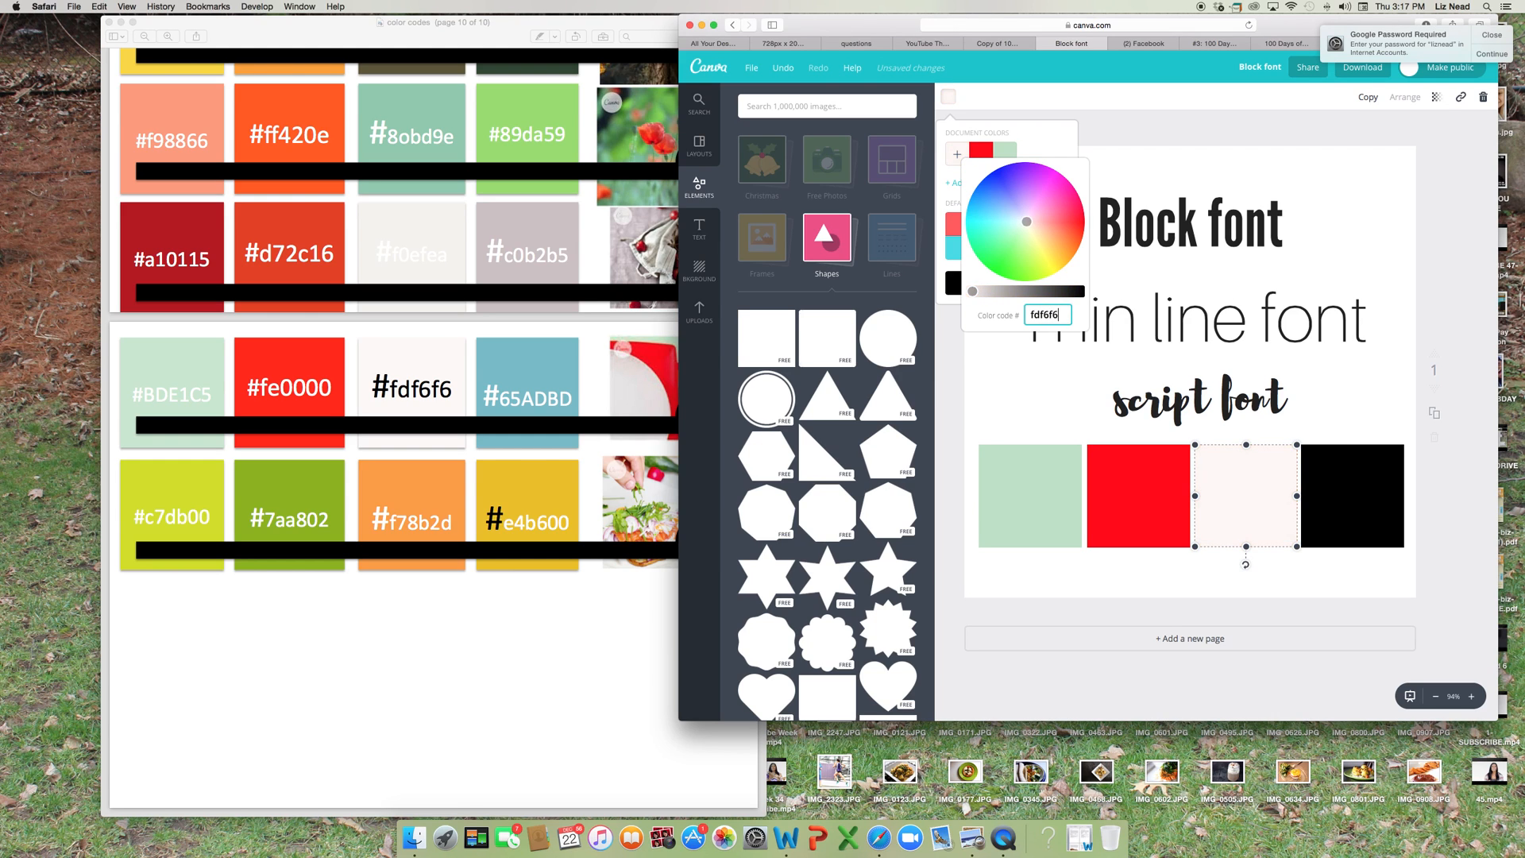
Fill the fourth square in the row with a new document color, code #65adb.
left_click(1382, 514)
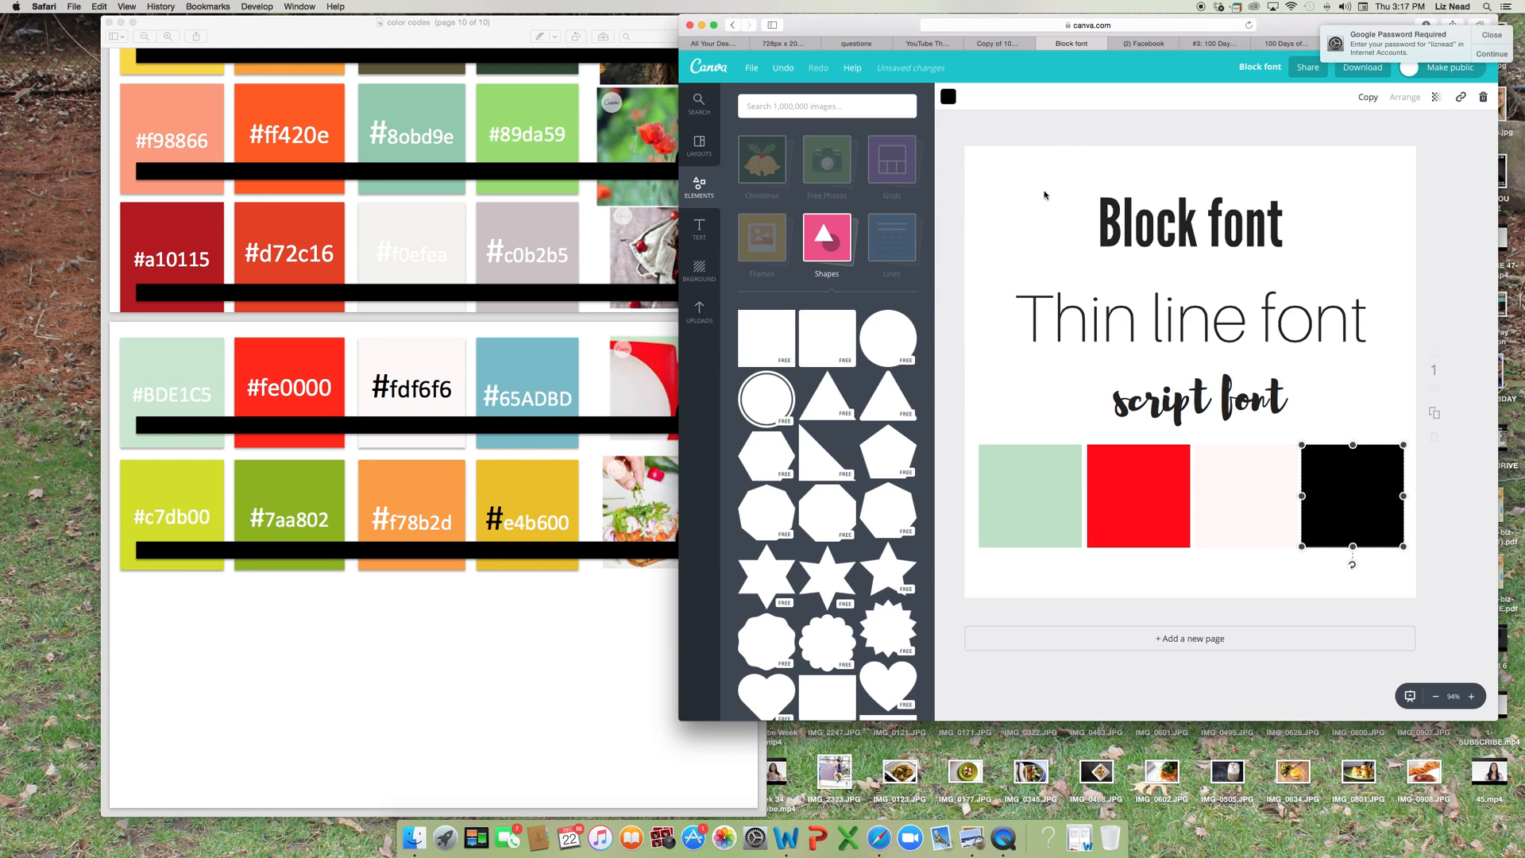
left_click(948, 98)
left_click(957, 154)
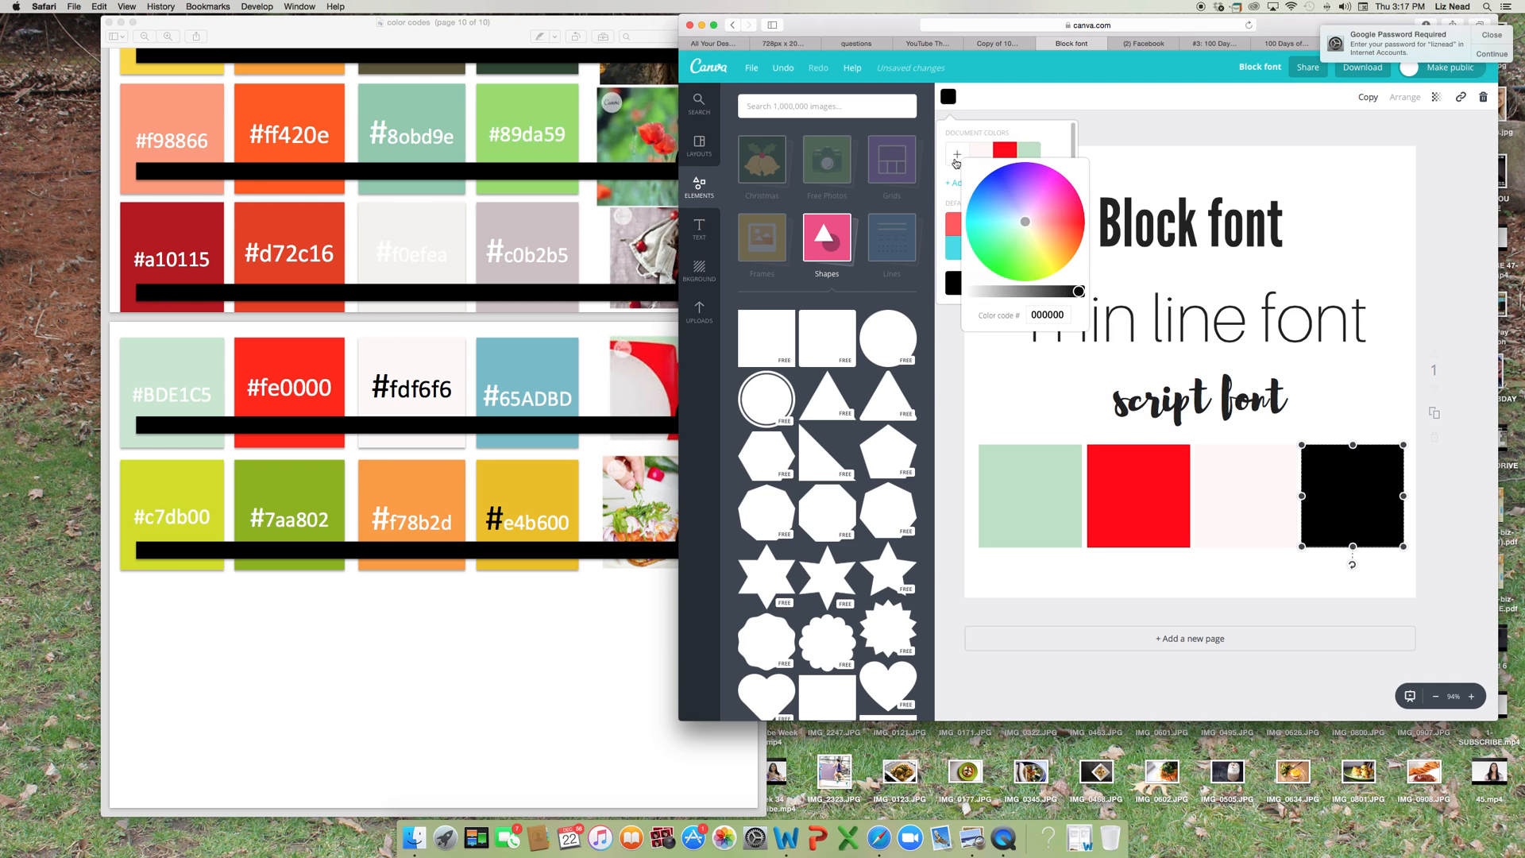
double_click(1042, 316)
type("#65")
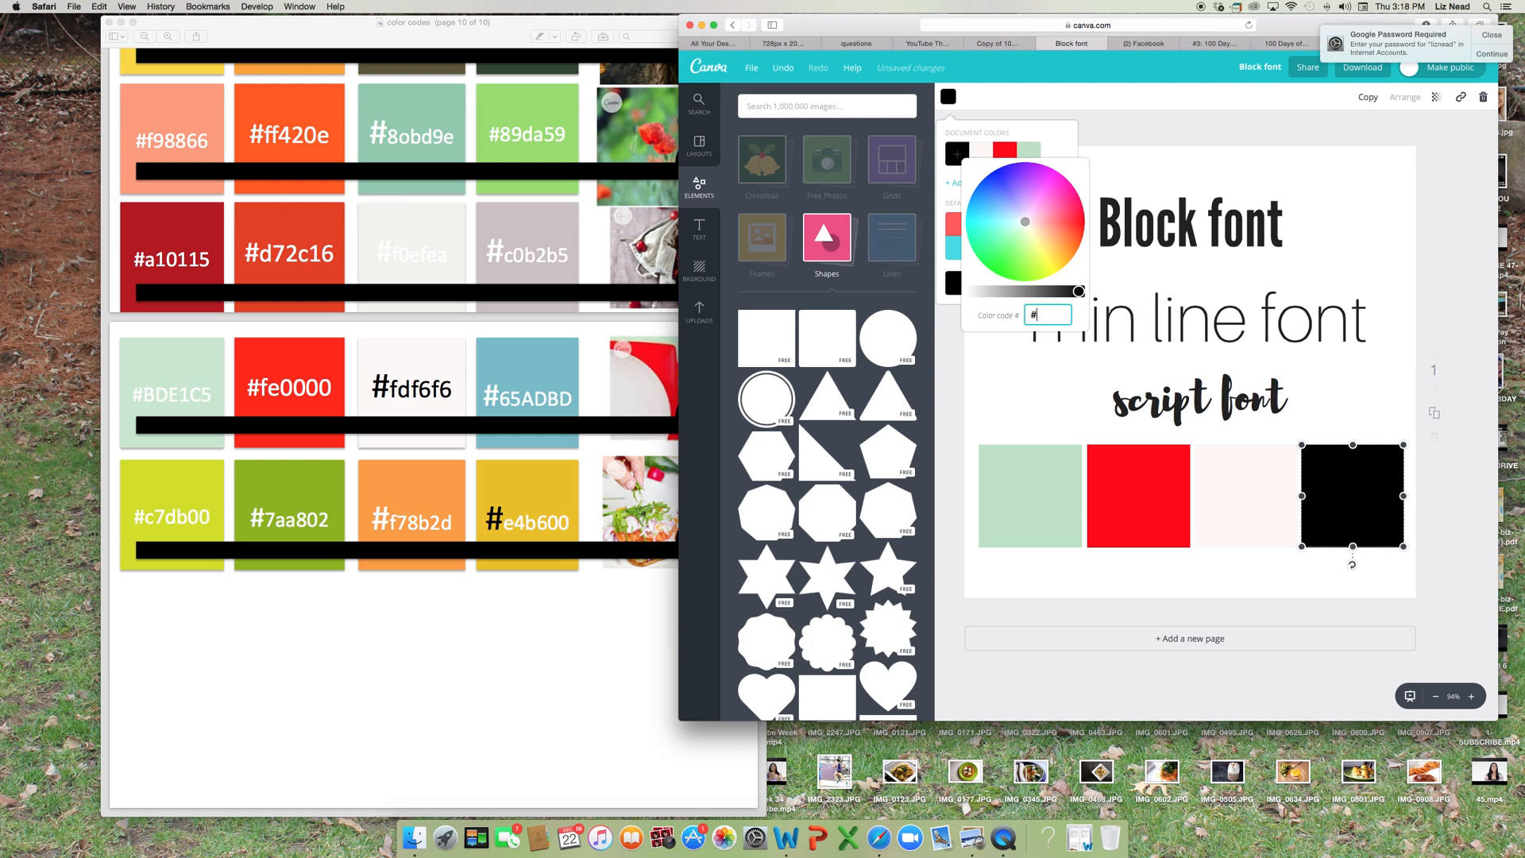
type("adb")
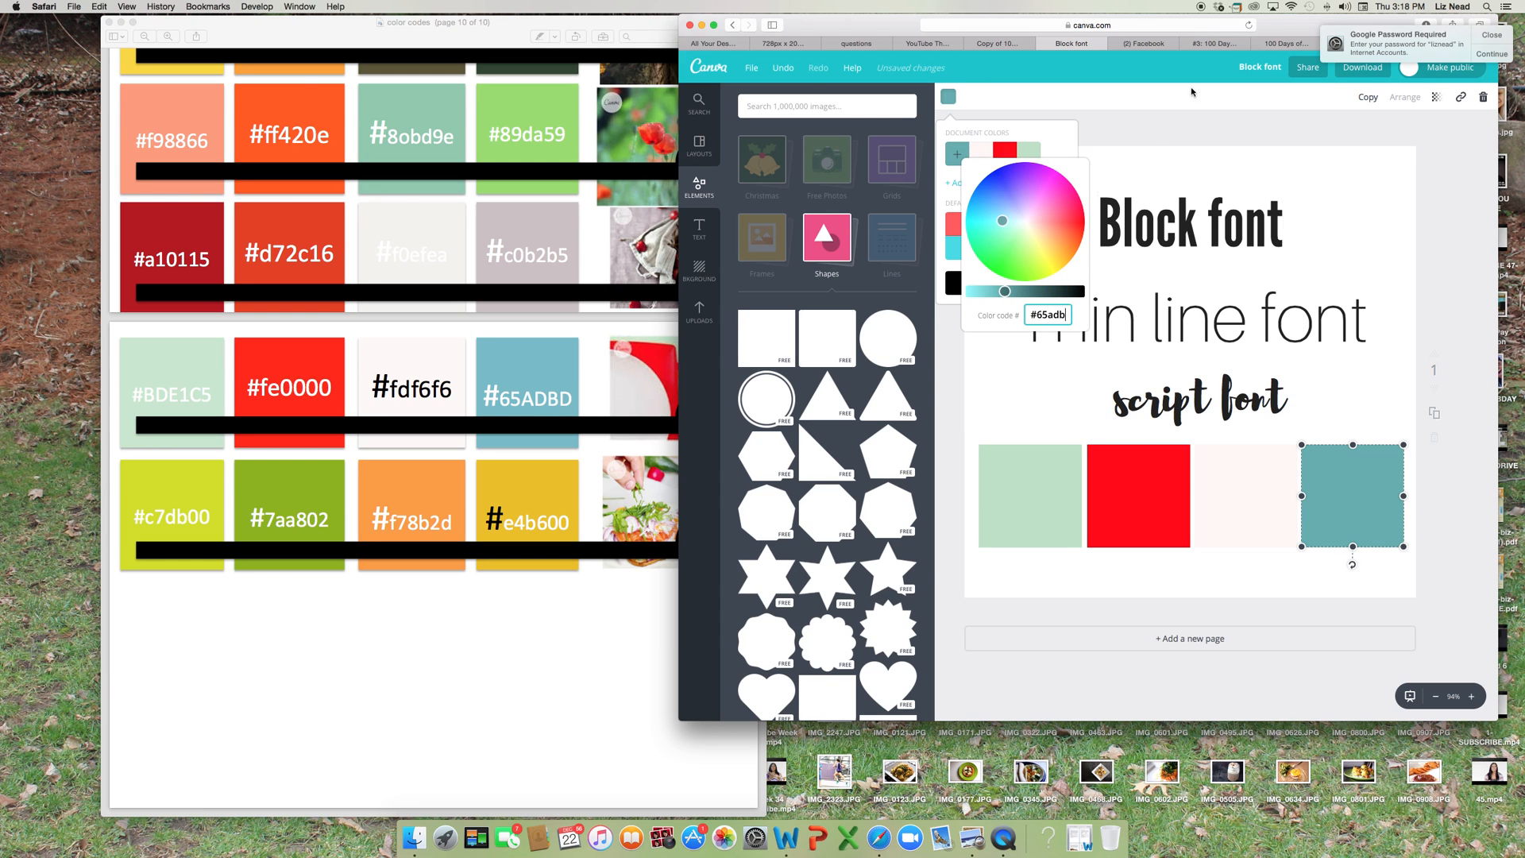
left_click(1155, 137)
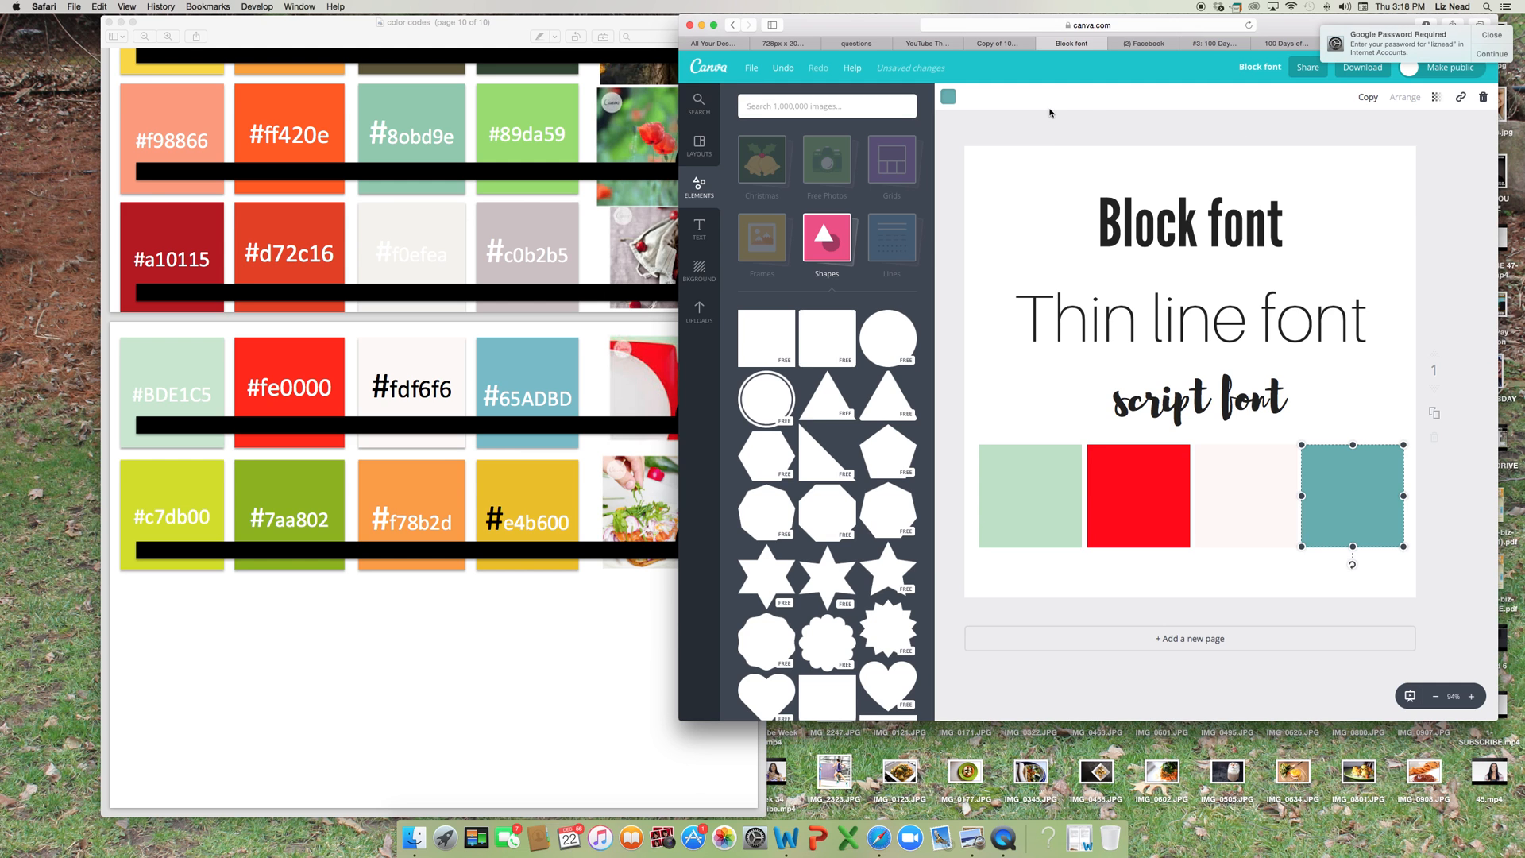
Shift the browser window so the whole design editor is in view and save the design.
left_click_drag(1291, 26, 1078, 20)
left_click(548, 69)
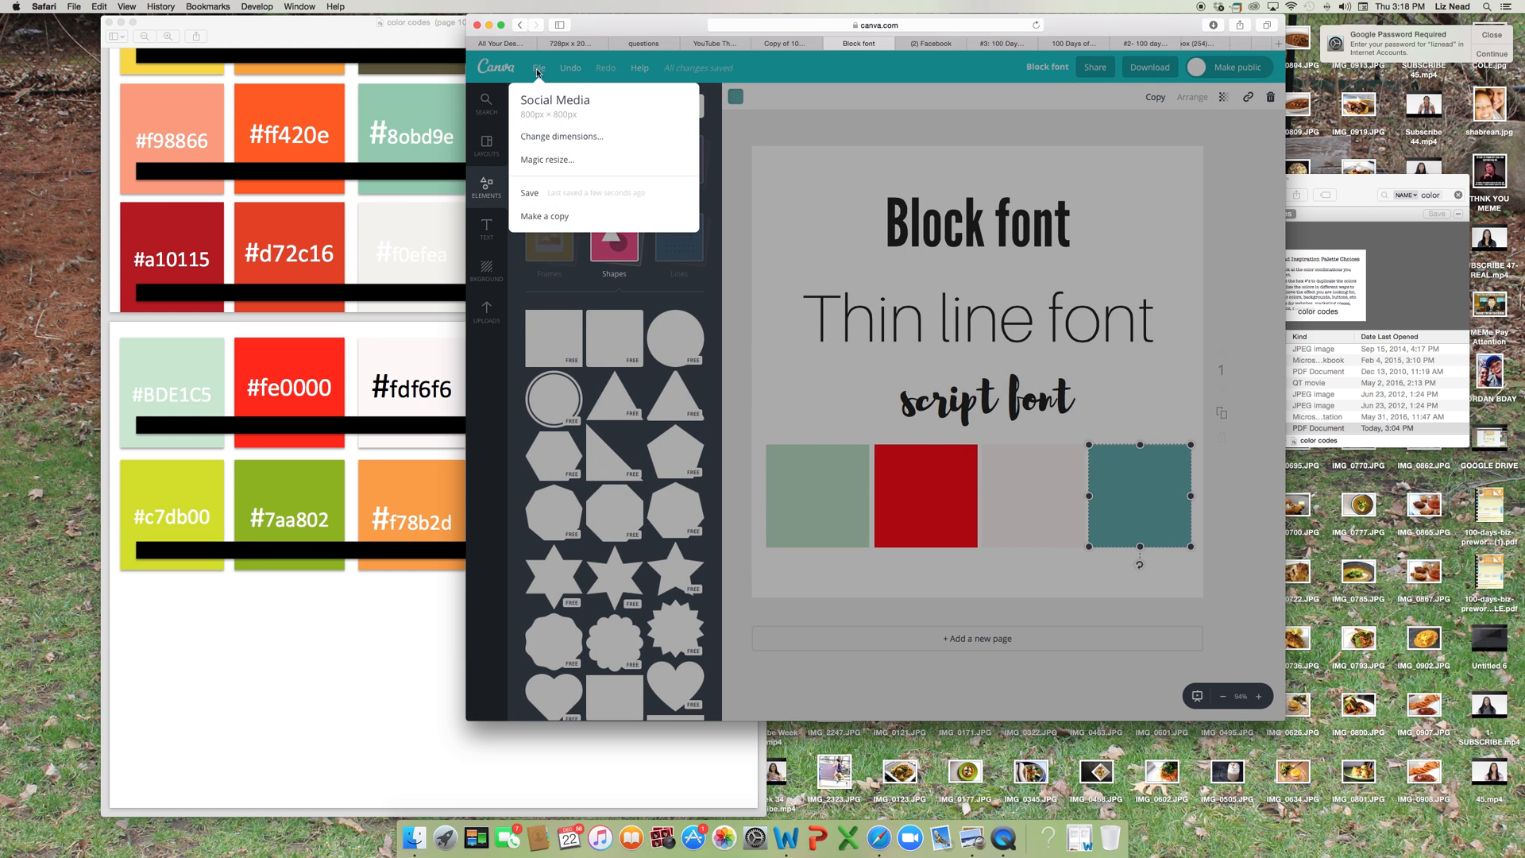
left_click(540, 194)
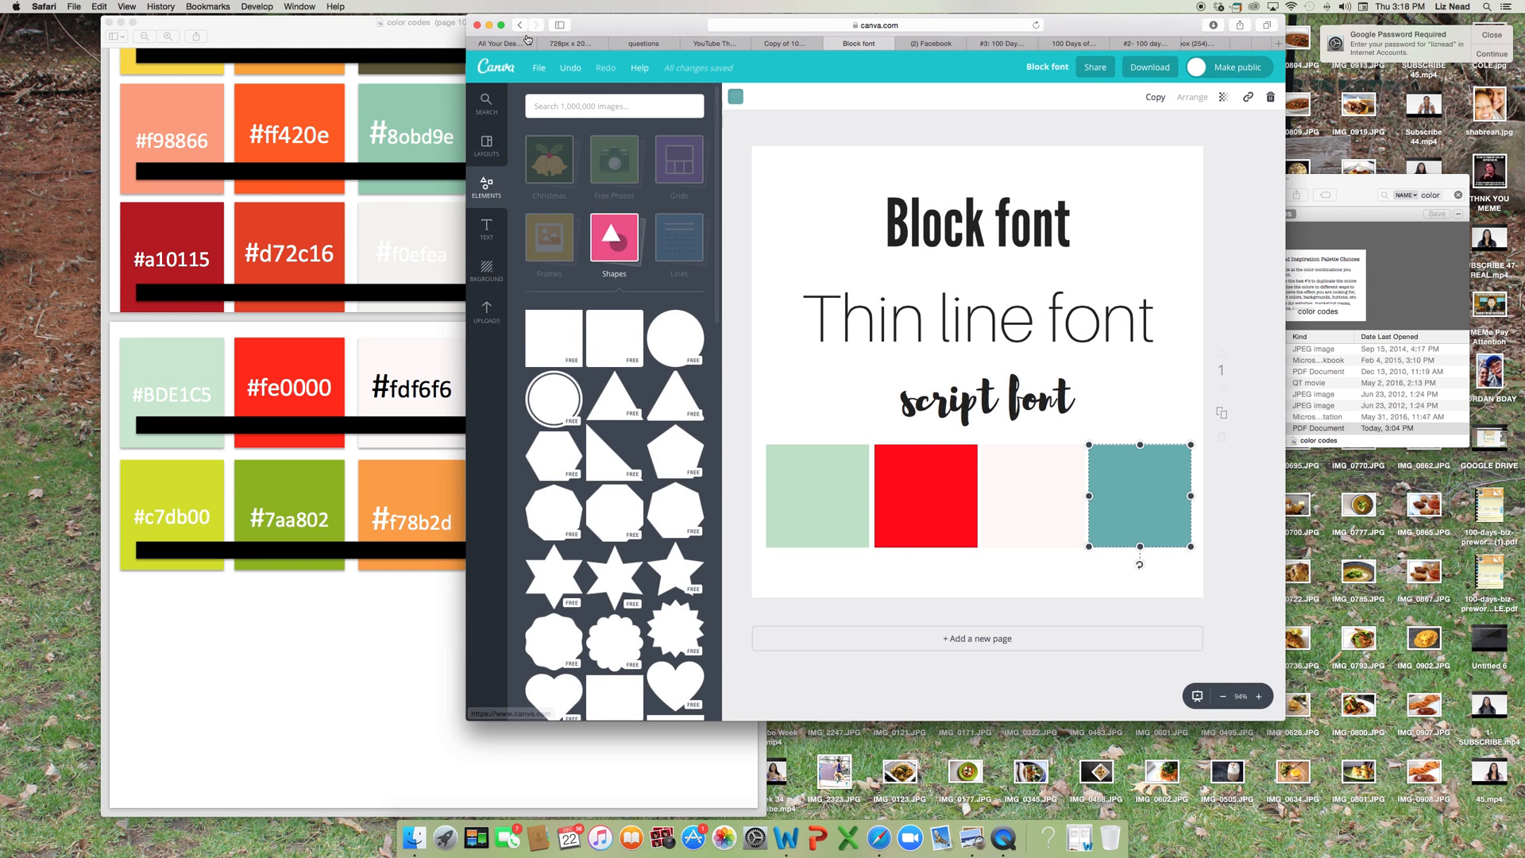
Download the design with the PNG (Recommended) file type and dismiss the download dialog.
left_click(1164, 69)
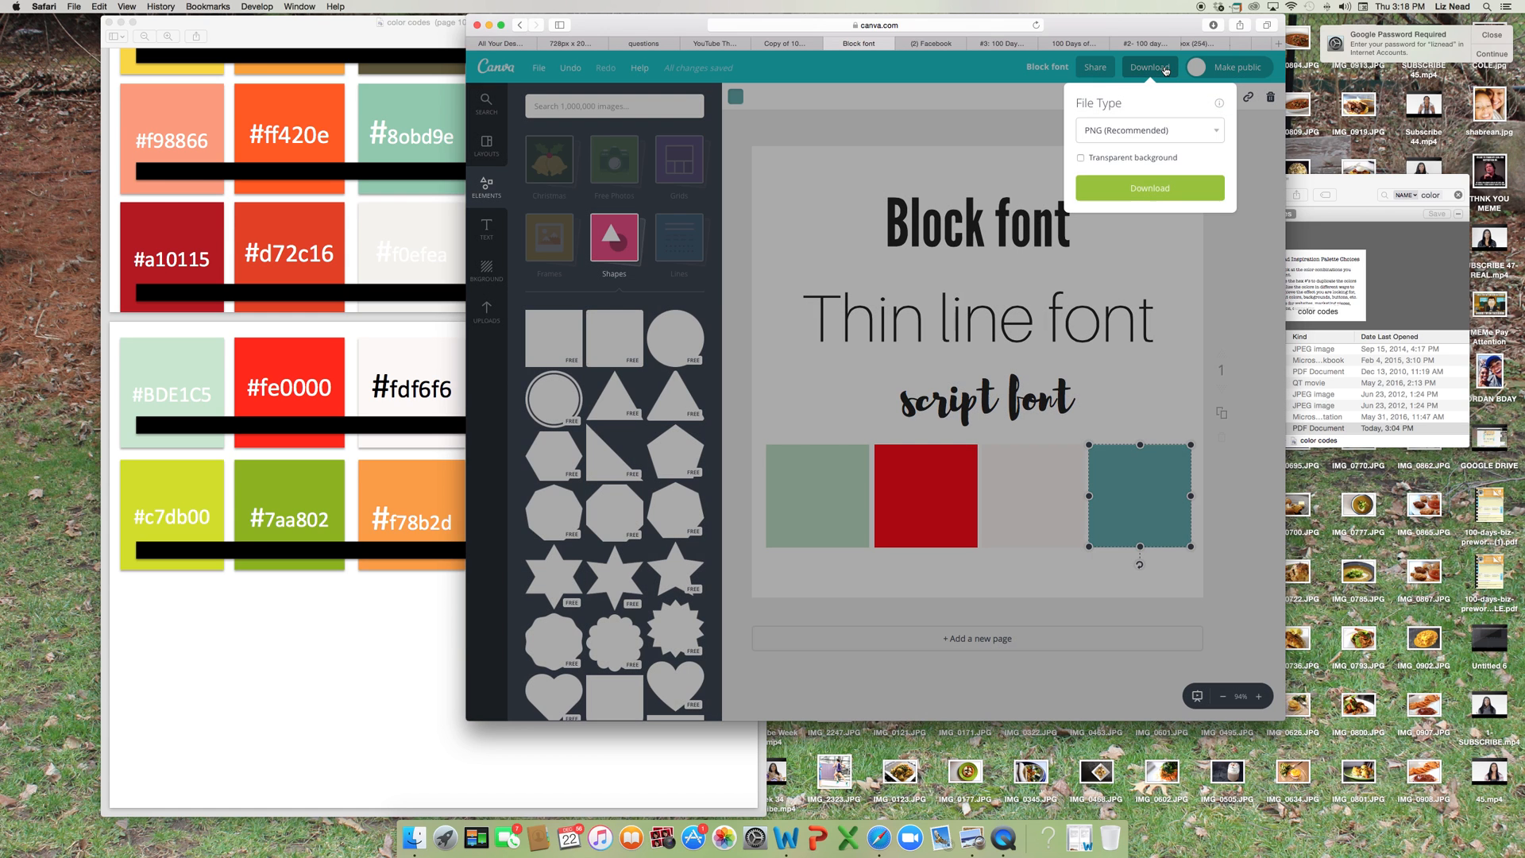
left_click(1215, 131)
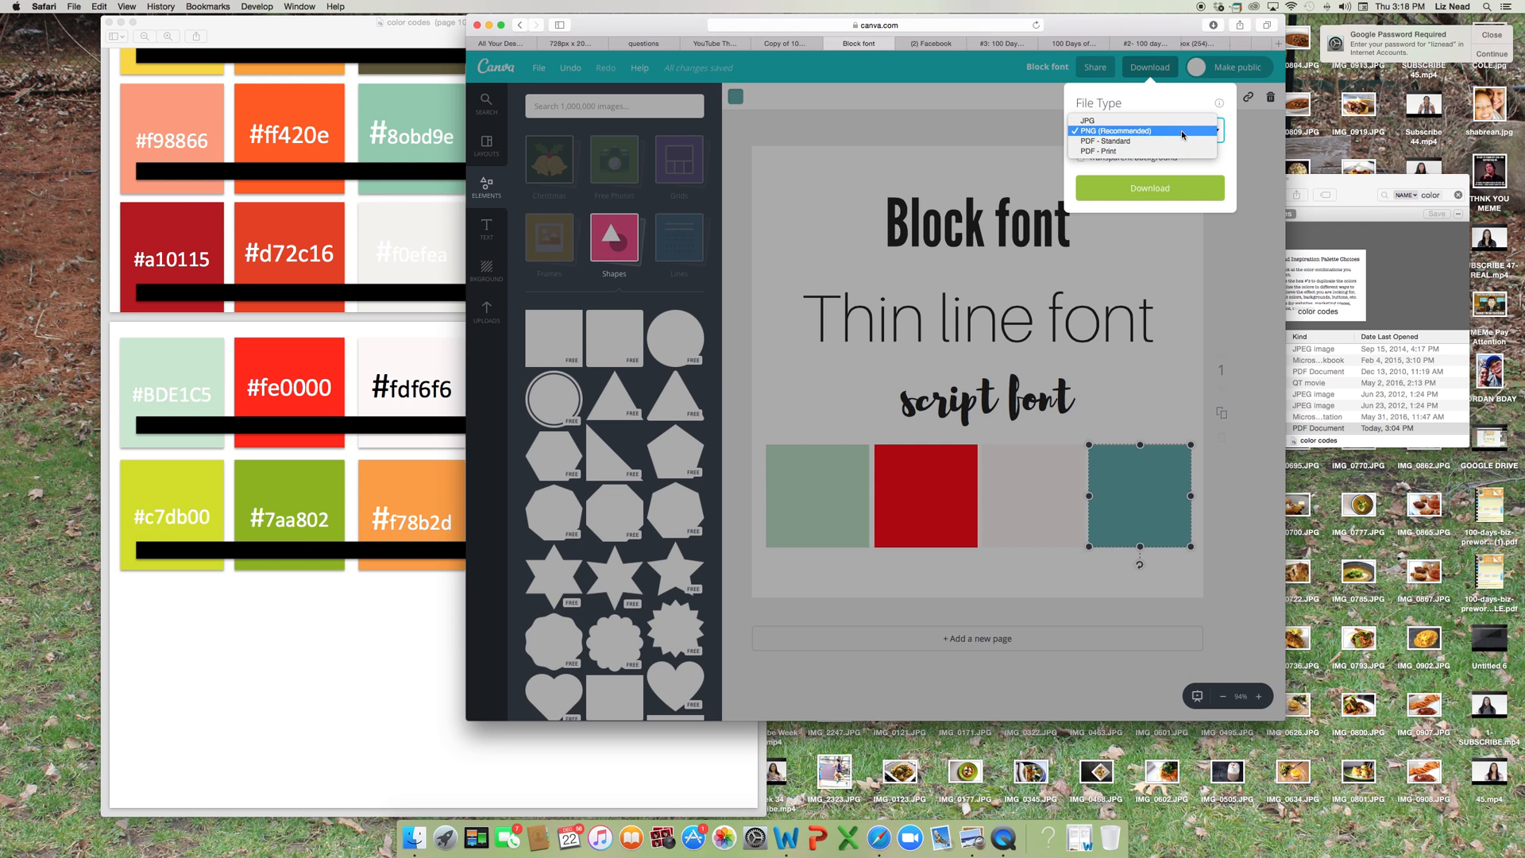
left_click(1182, 131)
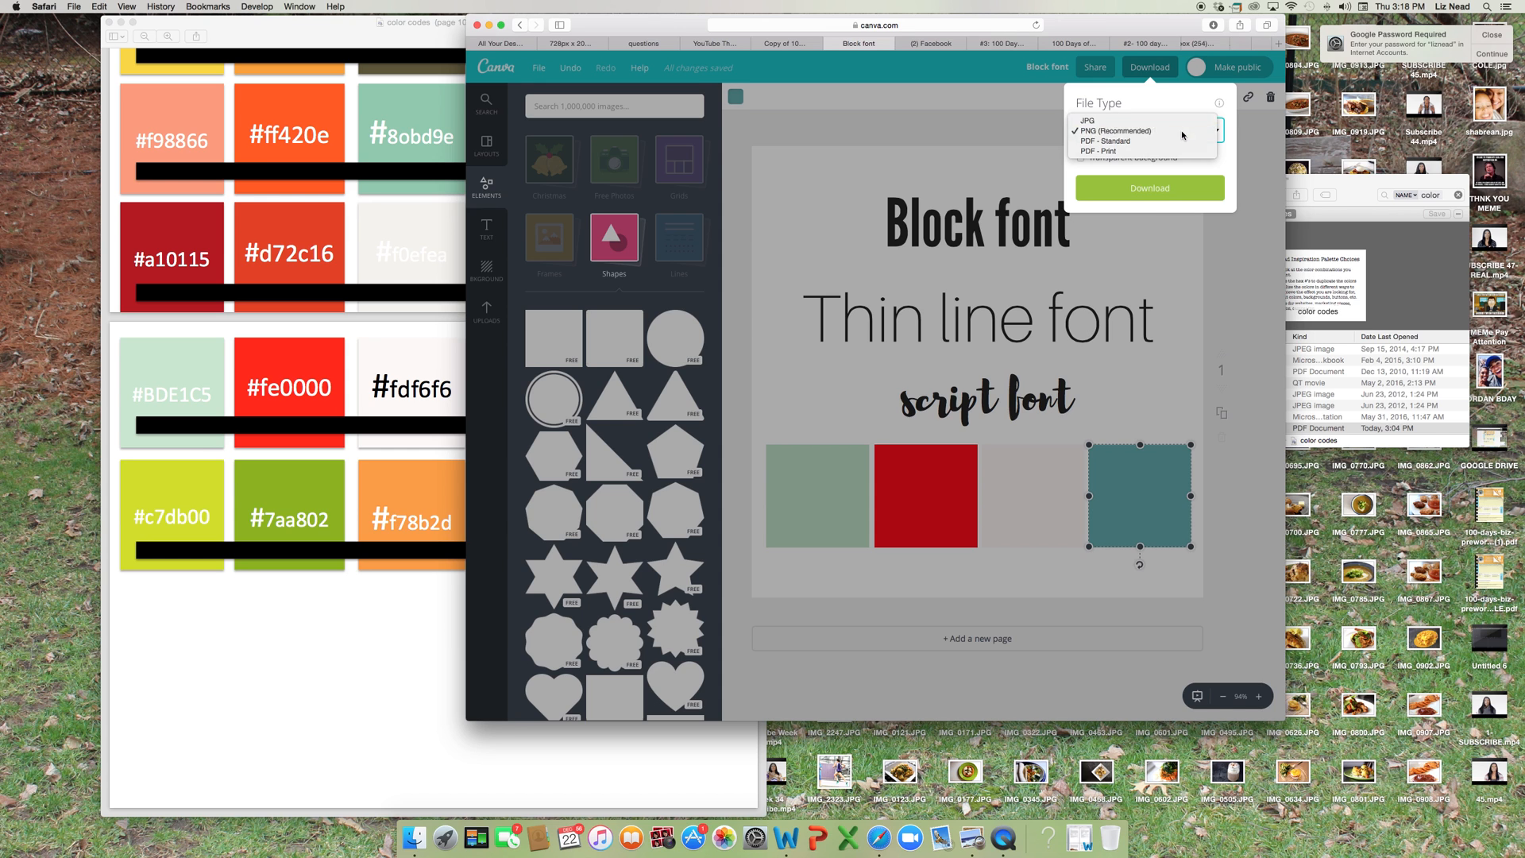
left_click(1166, 199)
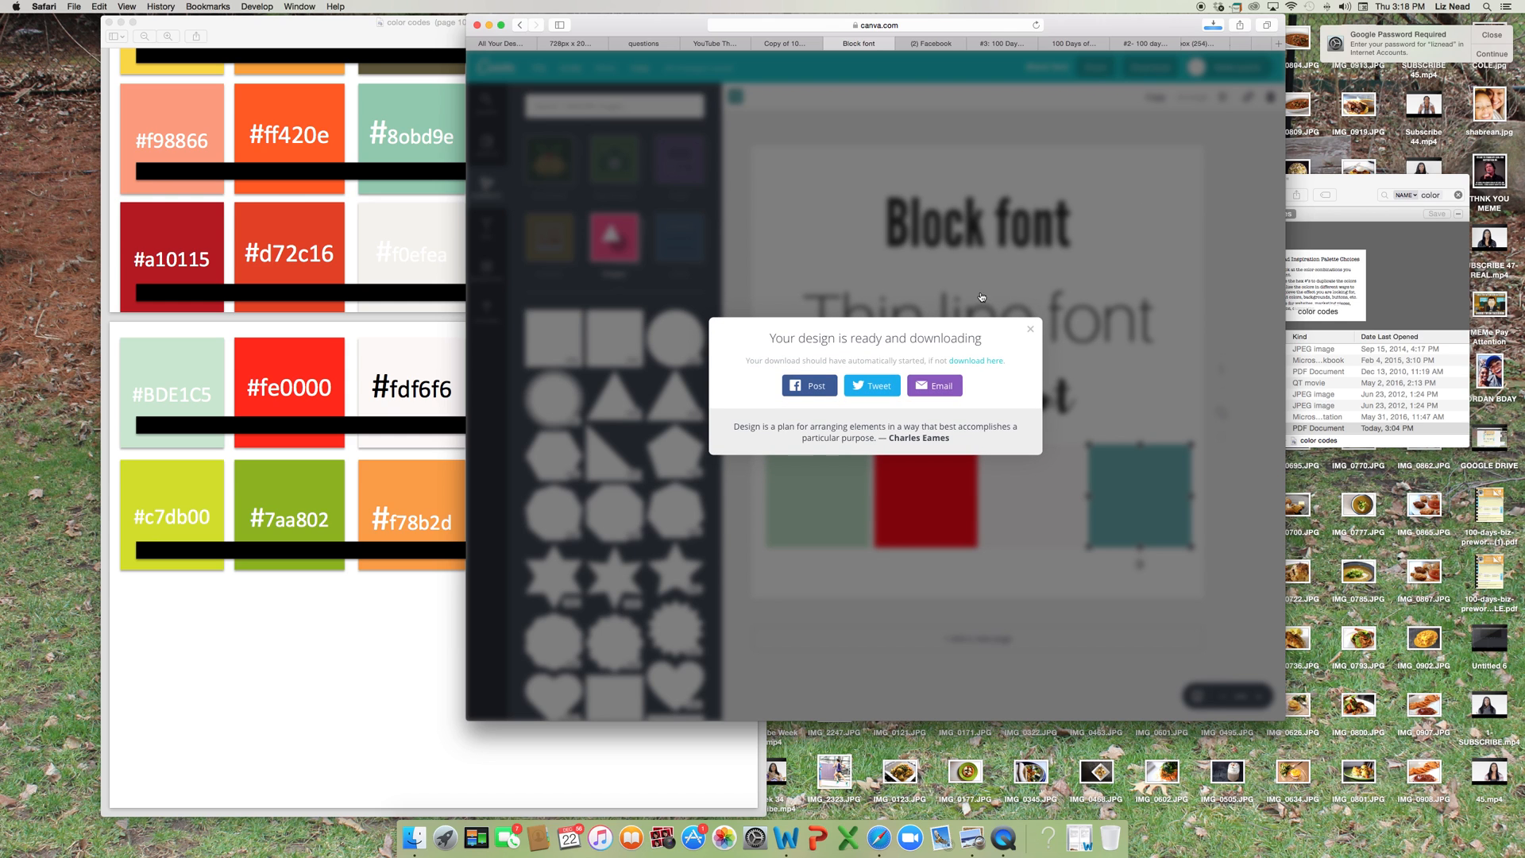
left_click(1014, 333)
left_click(1029, 330)
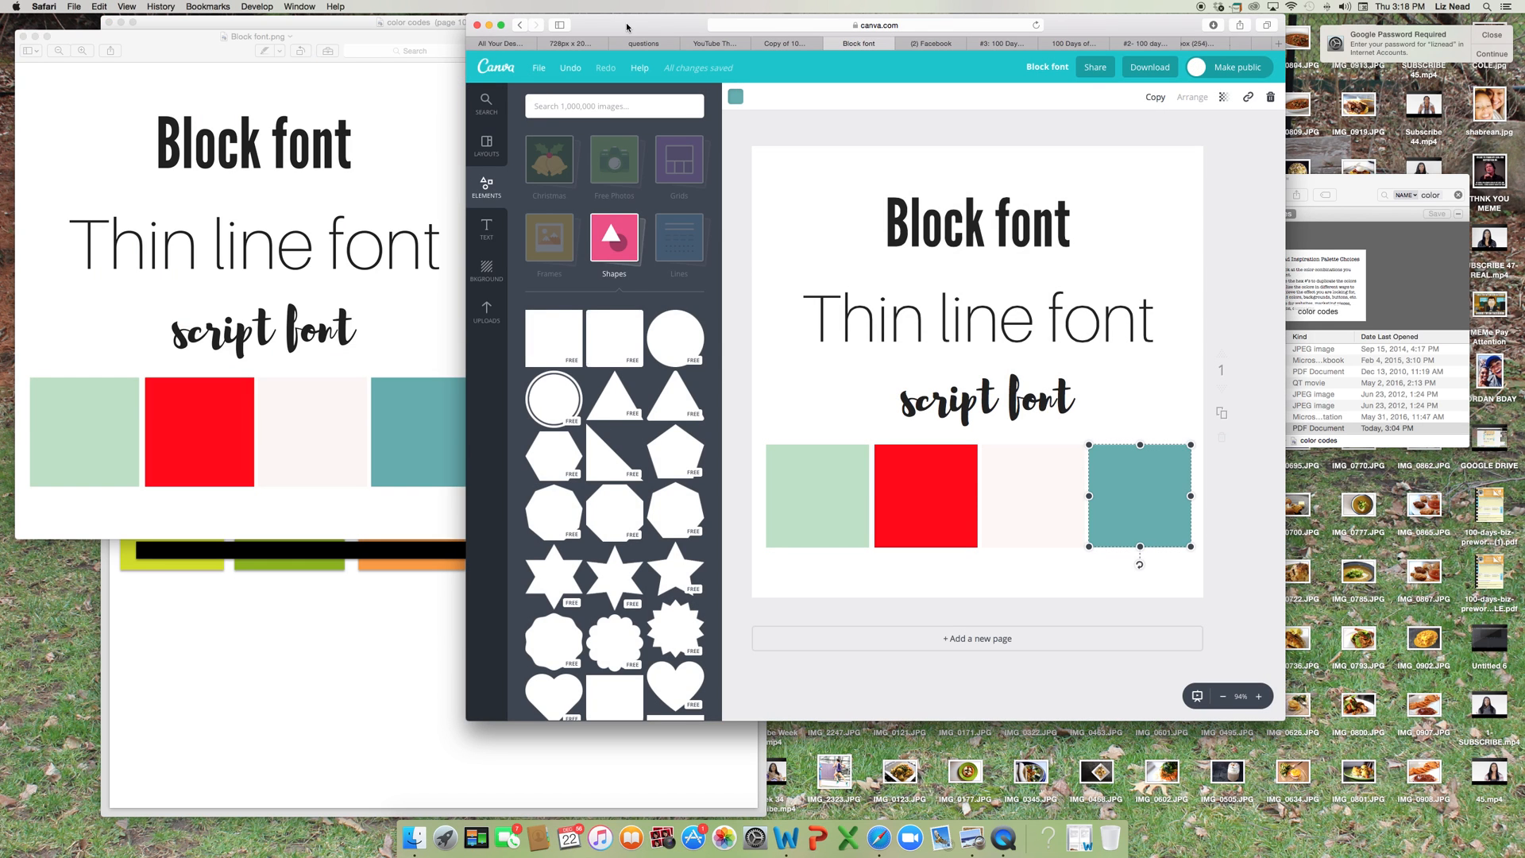
Move the browser window aside and bring the downloaded Block font.png preview in front to examine it.
left_click_drag(626, 28, 745, 28)
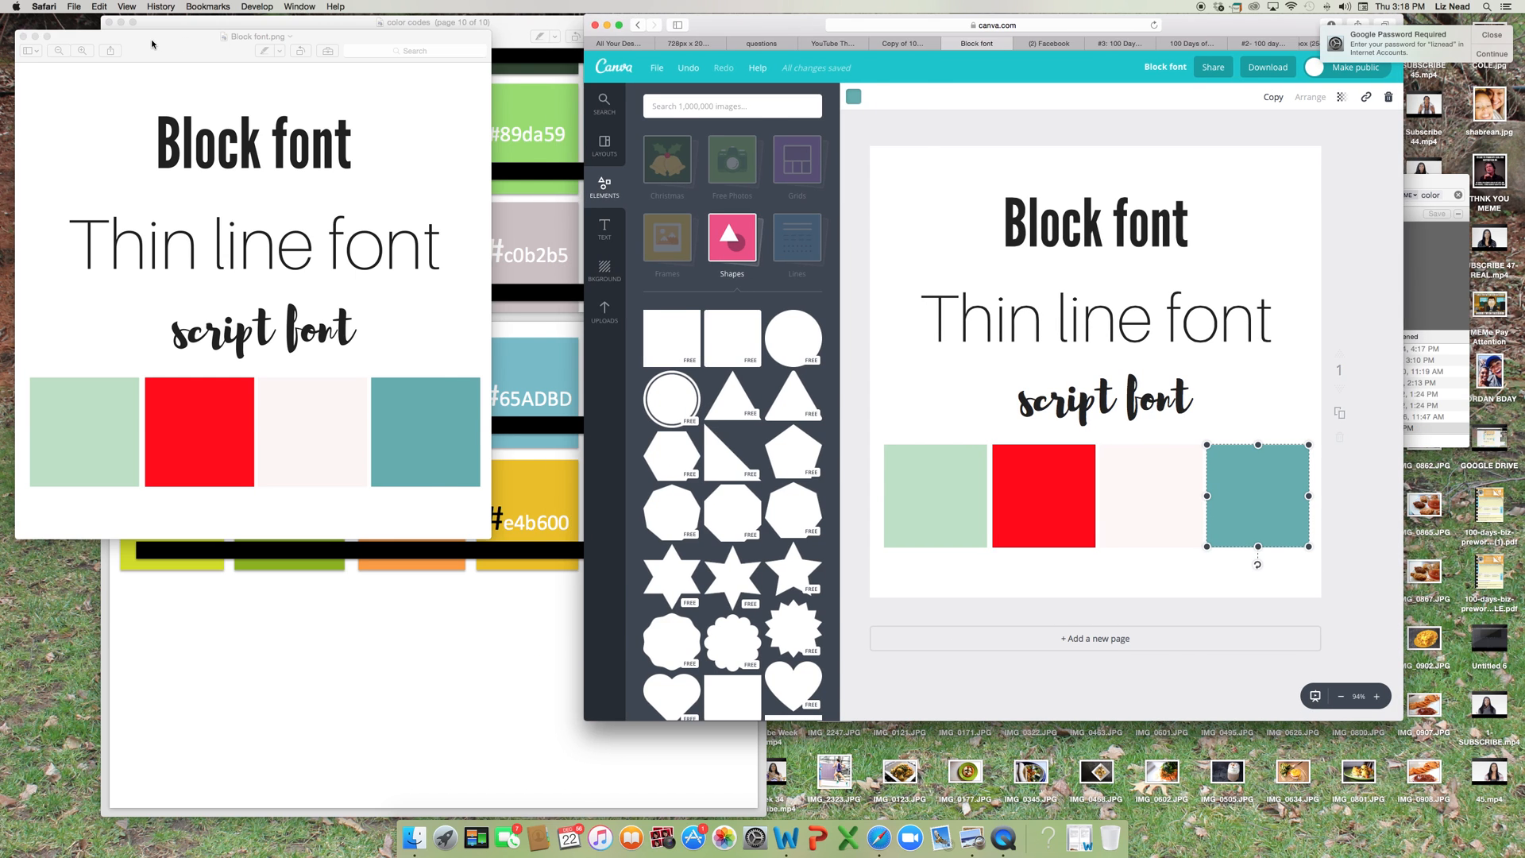
left_click_drag(220, 37, 583, 77)
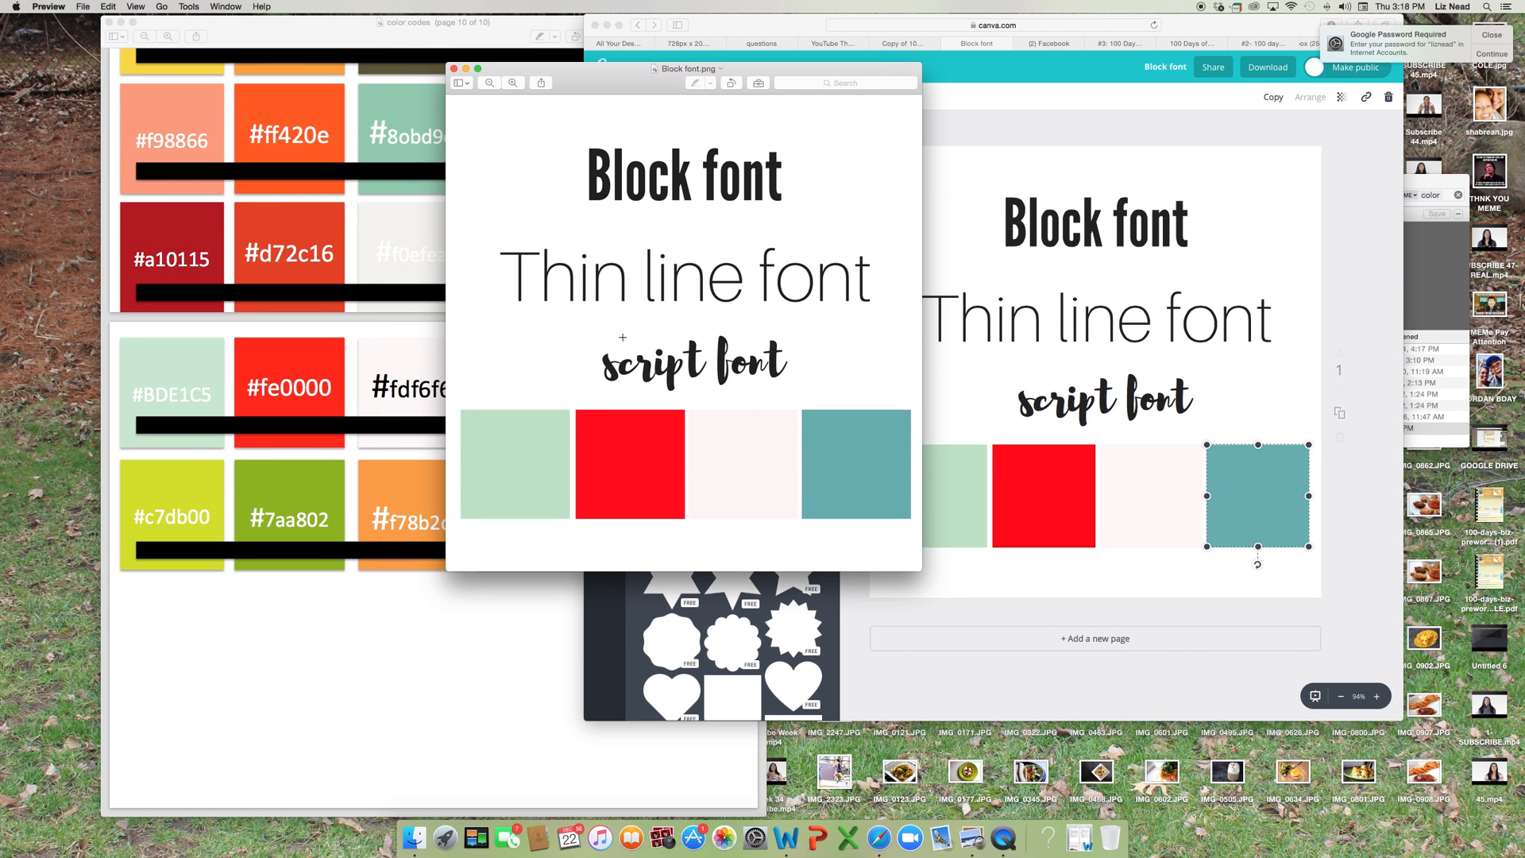